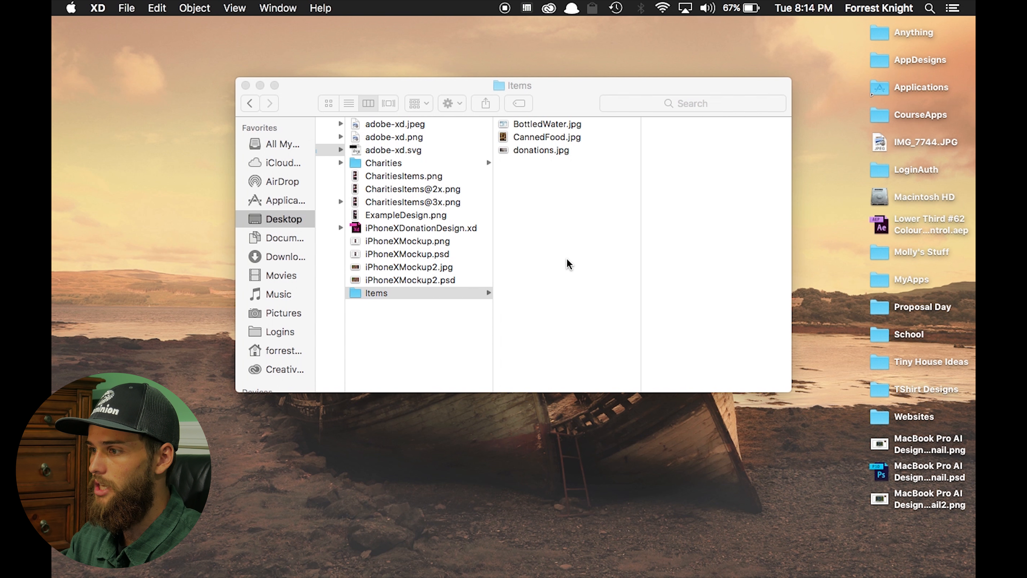
Create a new document with a custom 375 × 812 artboard
{"action": "mouse_move", "coordinate": [900, 575]}
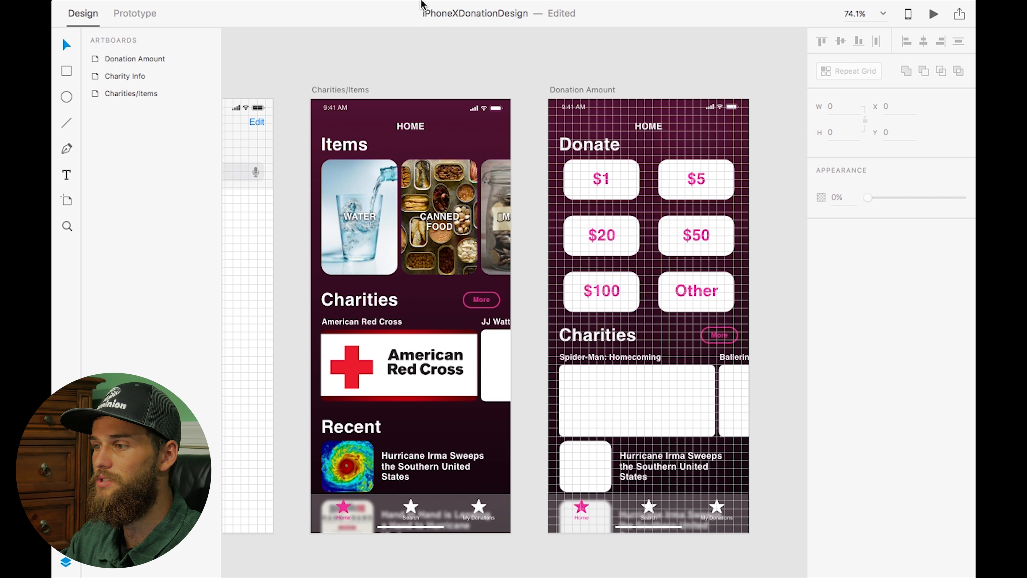
{"action": "mouse_move", "coordinate": [449, 3]}
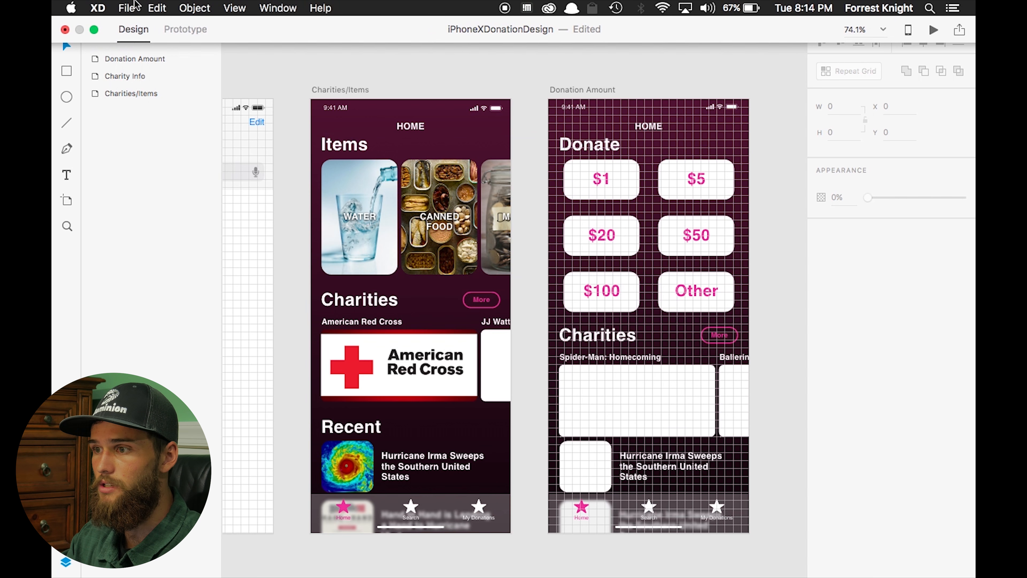
{"action": "left_click", "coordinate": [127, 9]}
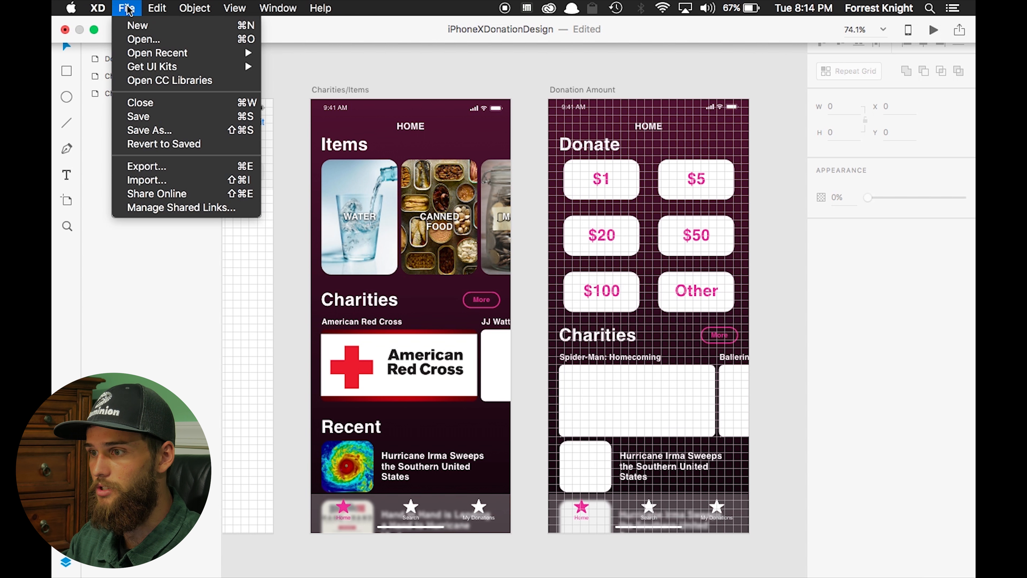
{"action": "left_click", "coordinate": [147, 28]}
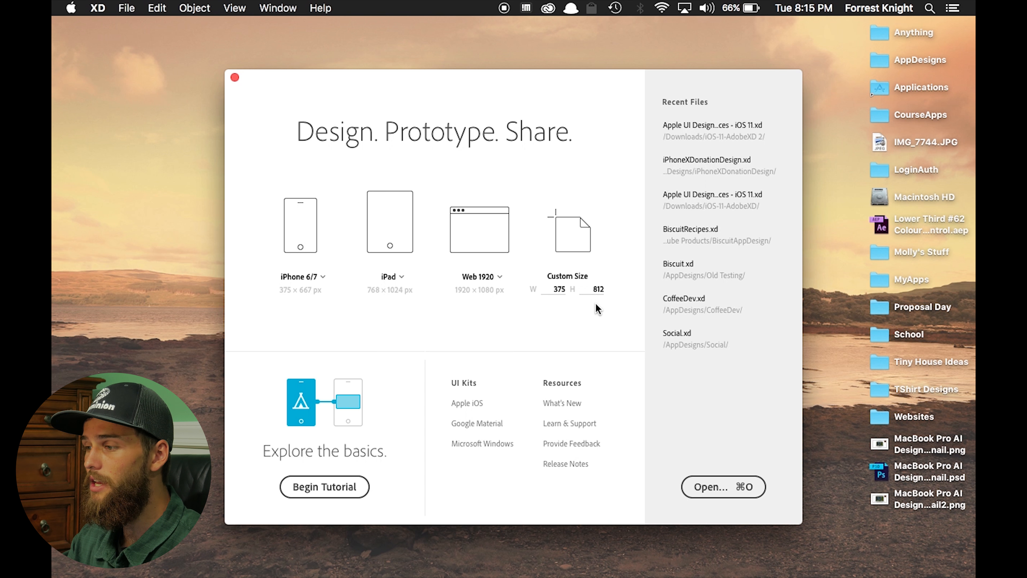
{"action": "left_click", "coordinate": [575, 237]}
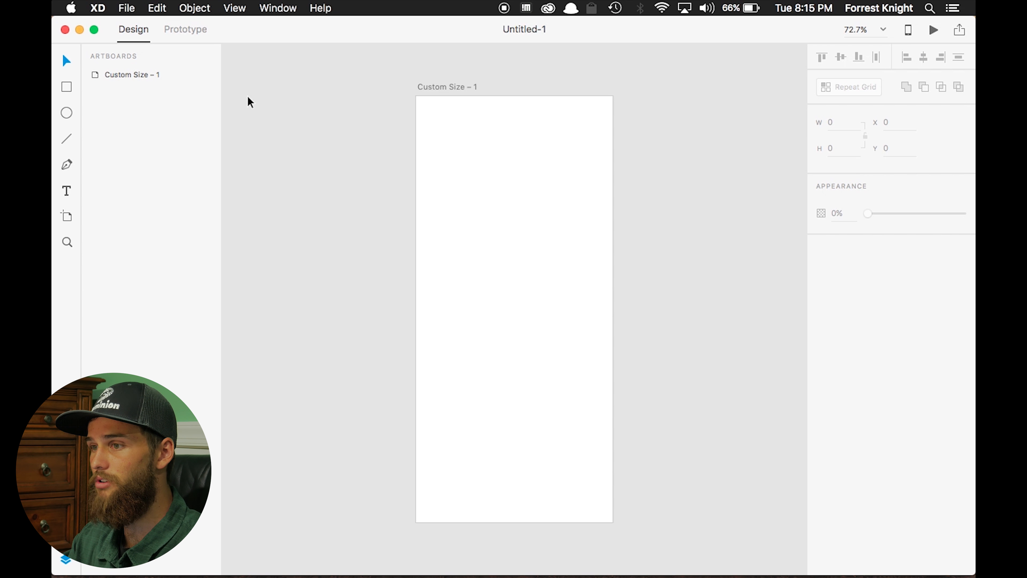
{"action": "left_click", "coordinate": [94, 28]}
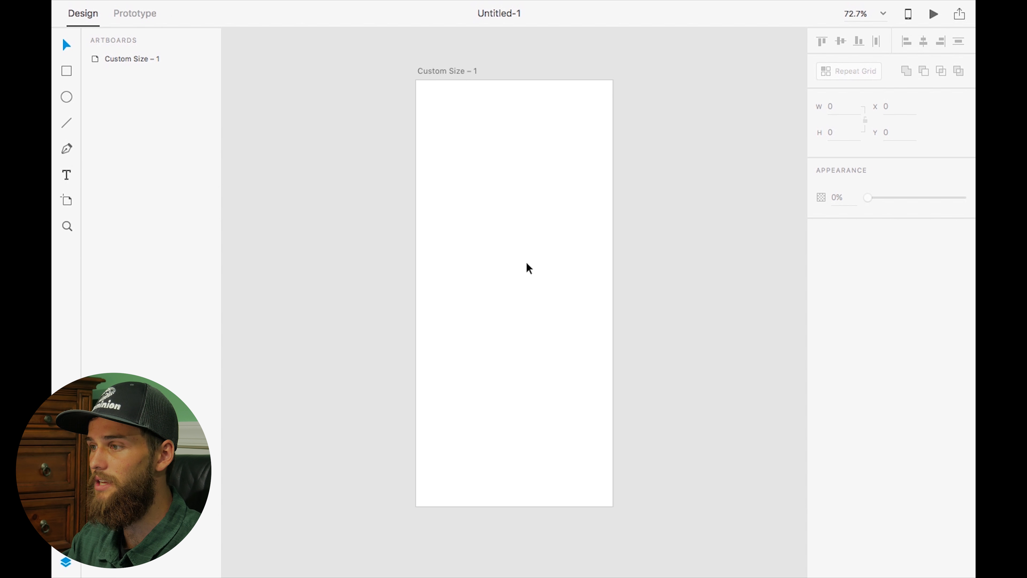
Rename the artboard to Home
{"action": "left_click", "coordinate": [437, 71]}
{"action": "double_click", "coordinate": [436, 71]}
{"action": "type", "text": "Home"}
{"action": "key", "text": "Return"}
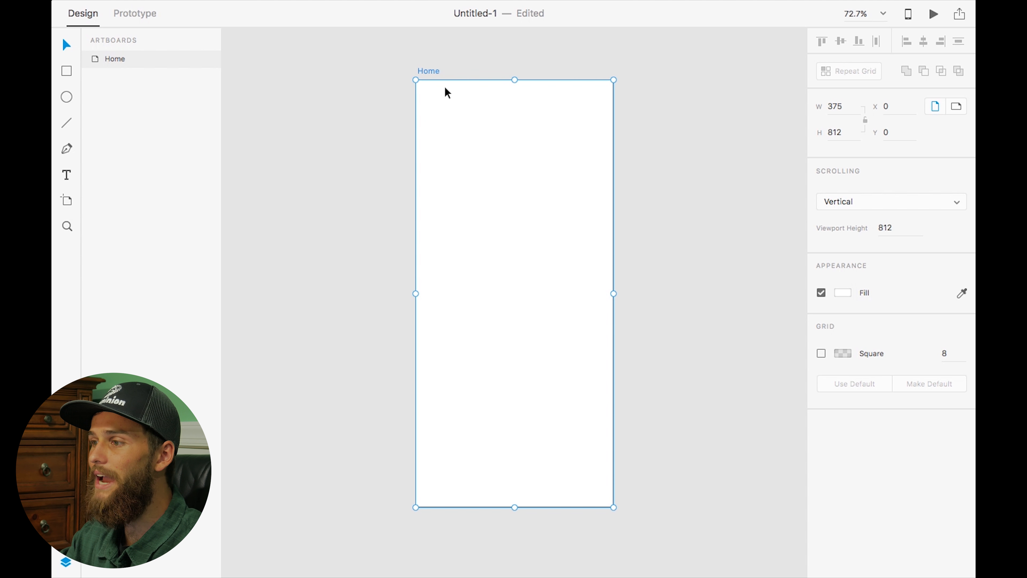
Switch the artboard fill to a gradient and set its start color to #501232
{"action": "left_click", "coordinate": [840, 292]}
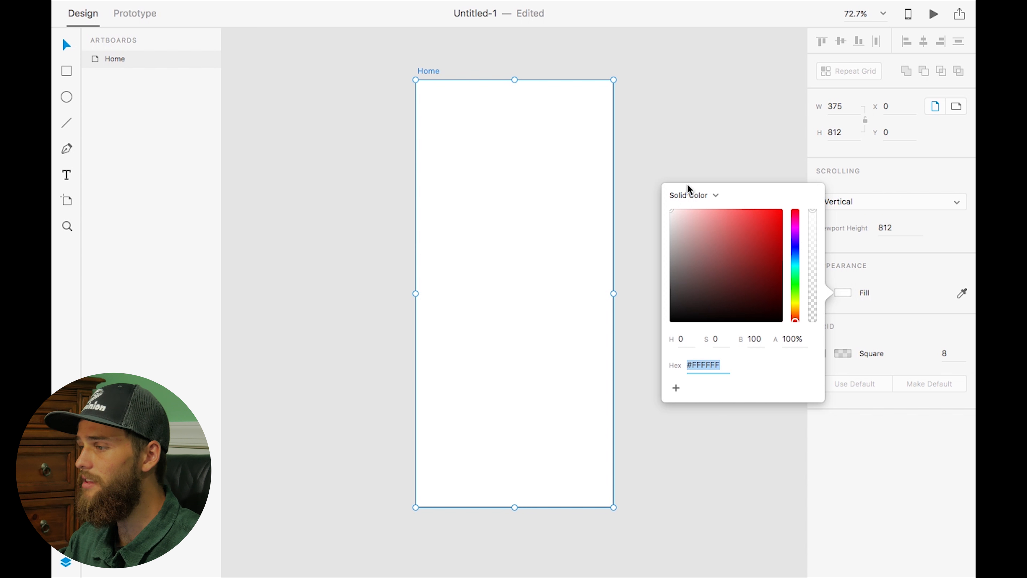
{"action": "left_click", "coordinate": [696, 196]}
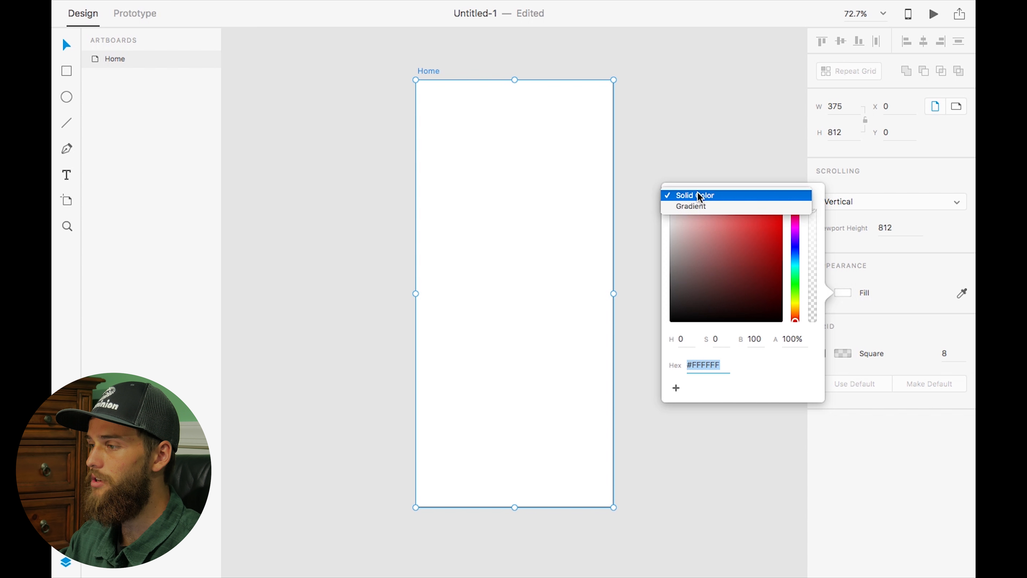
{"action": "left_click", "coordinate": [693, 207]}
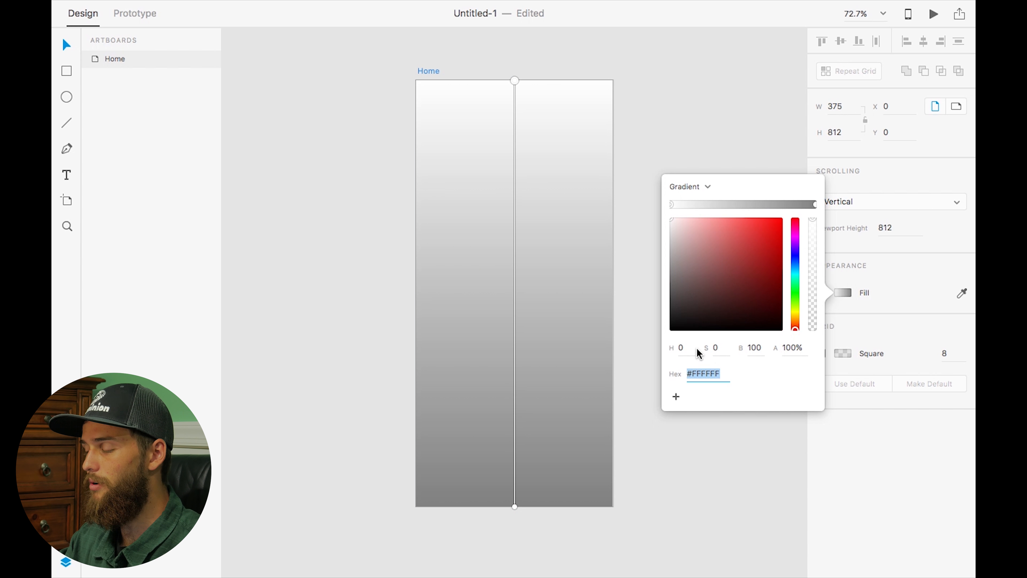
{"action": "type", "text": "#"}
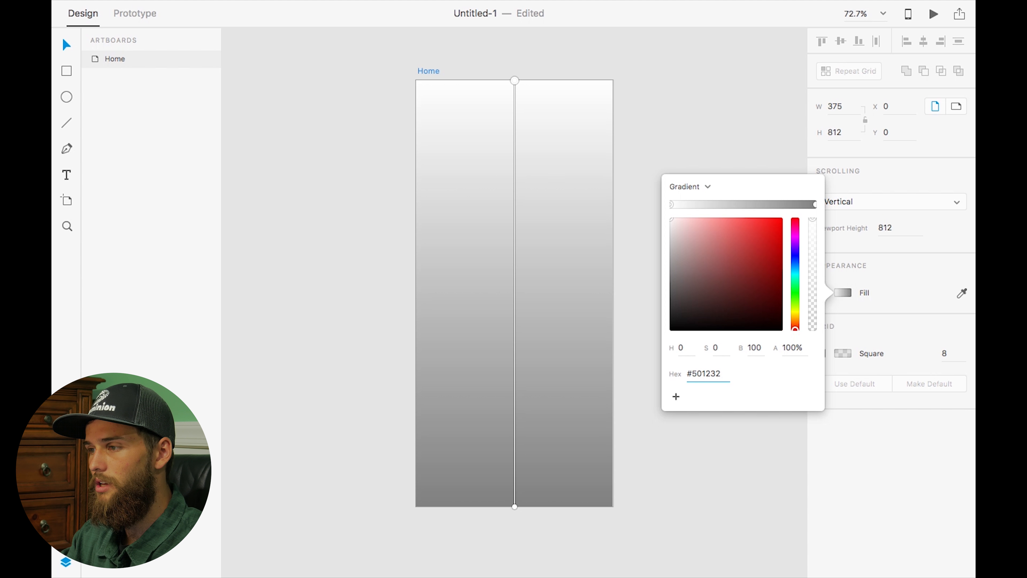
{"action": "type", "text": "501232"}
{"action": "key", "text": "Return"}
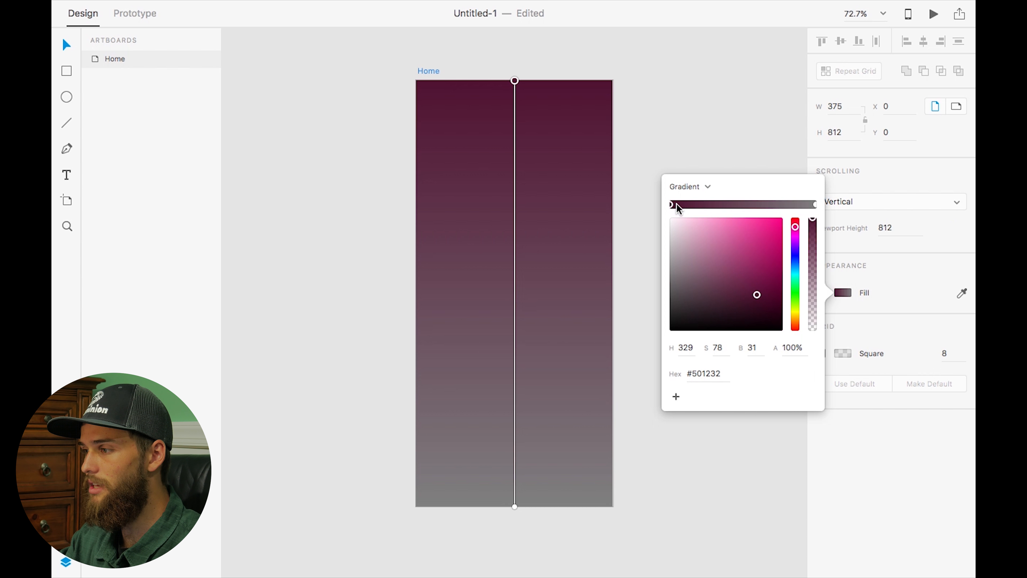
Set the gradient's end color to black, #000000
{"action": "left_click", "coordinate": [815, 204]}
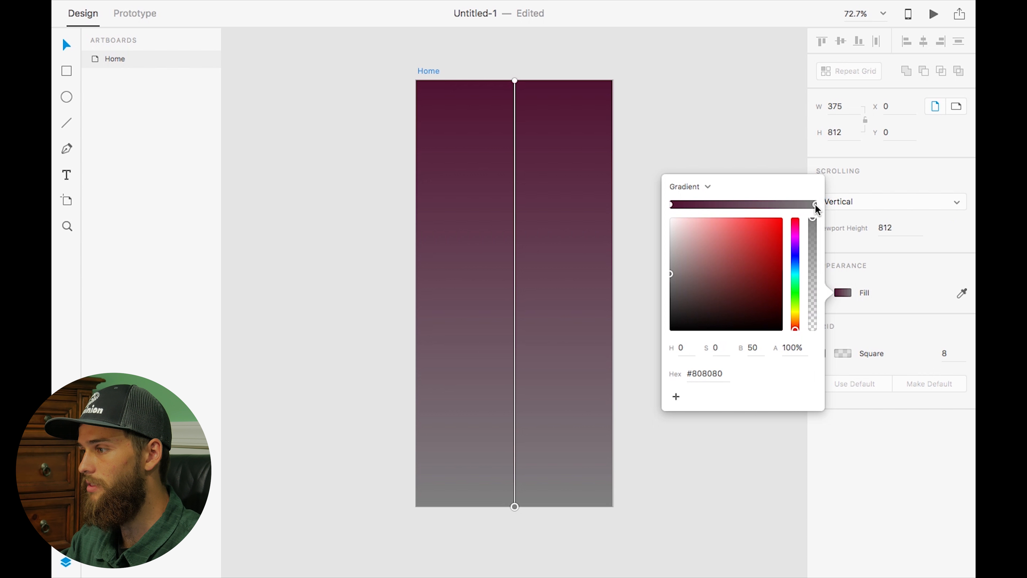
{"action": "left_click_drag", "start_coordinate": [680, 267], "coordinate": [651, 334]}
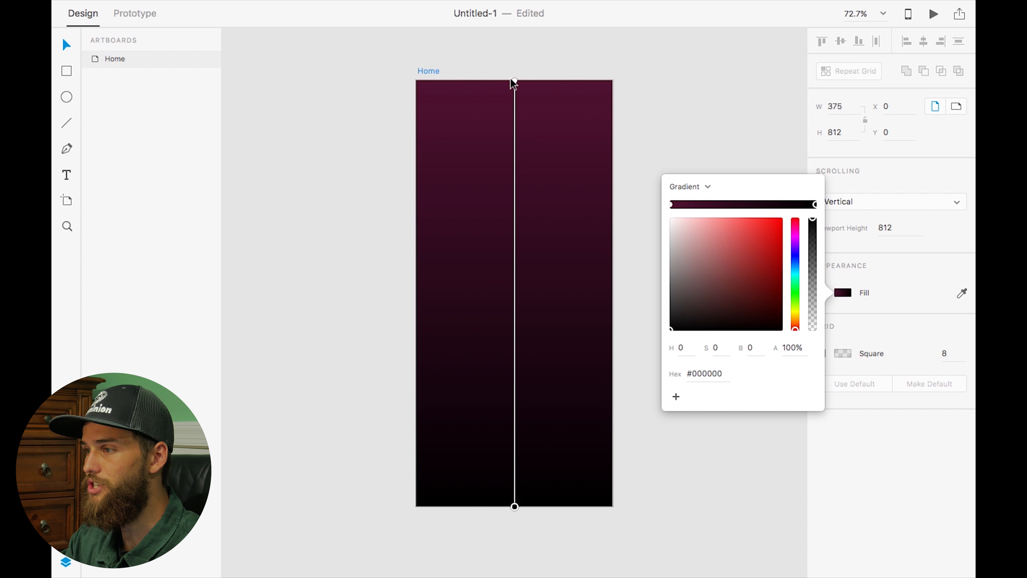
{"action": "left_click_drag", "start_coordinate": [514, 80], "coordinate": [416, 81]}
{"action": "left_click_drag", "start_coordinate": [515, 505], "coordinate": [699, 81]}
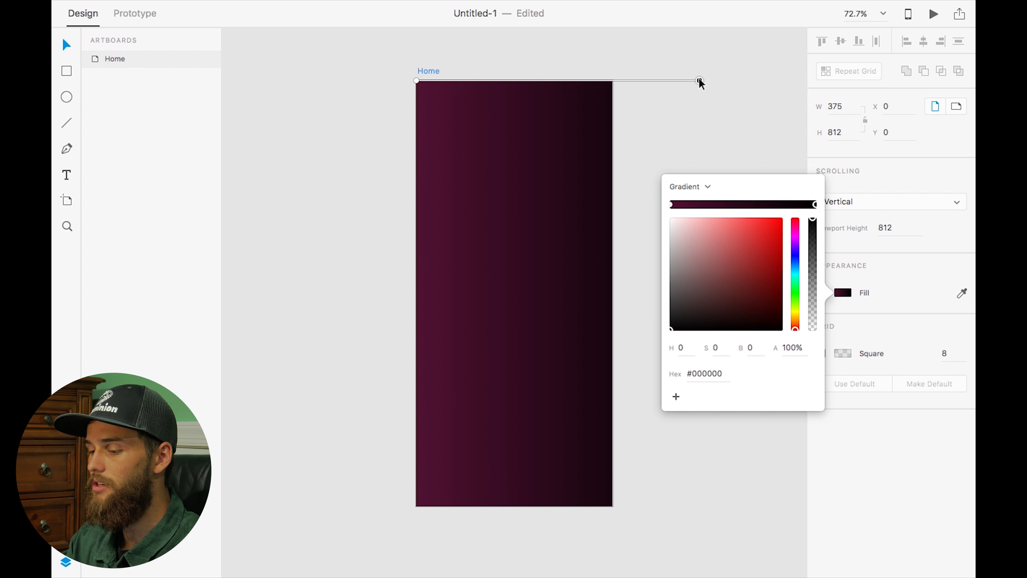
{"action": "key", "text": "super+z"}
{"action": "key", "text": "super+z"}
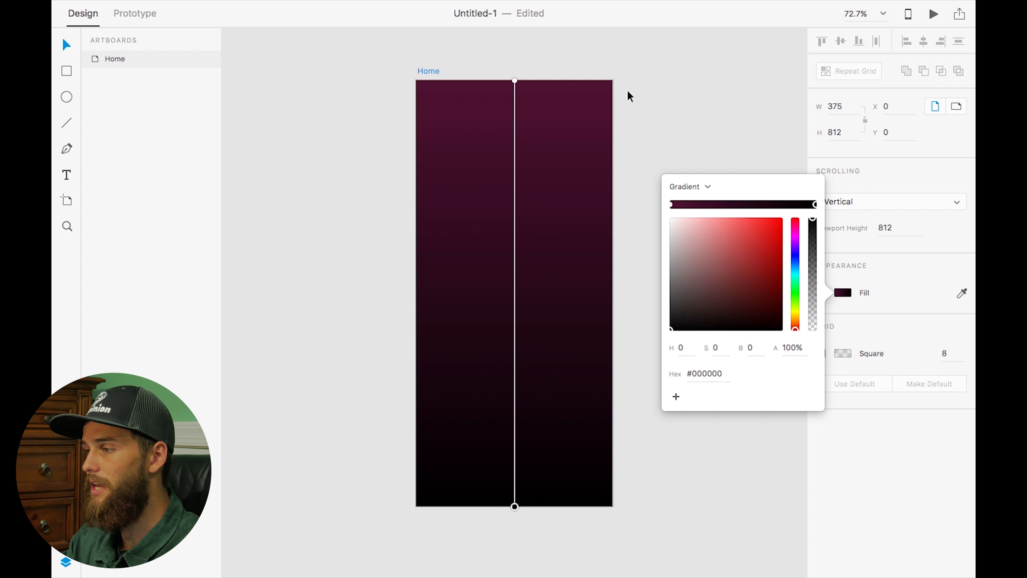
Close the color picker and save the document as iPhoneXYouTube
{"action": "left_click", "coordinate": [681, 111]}
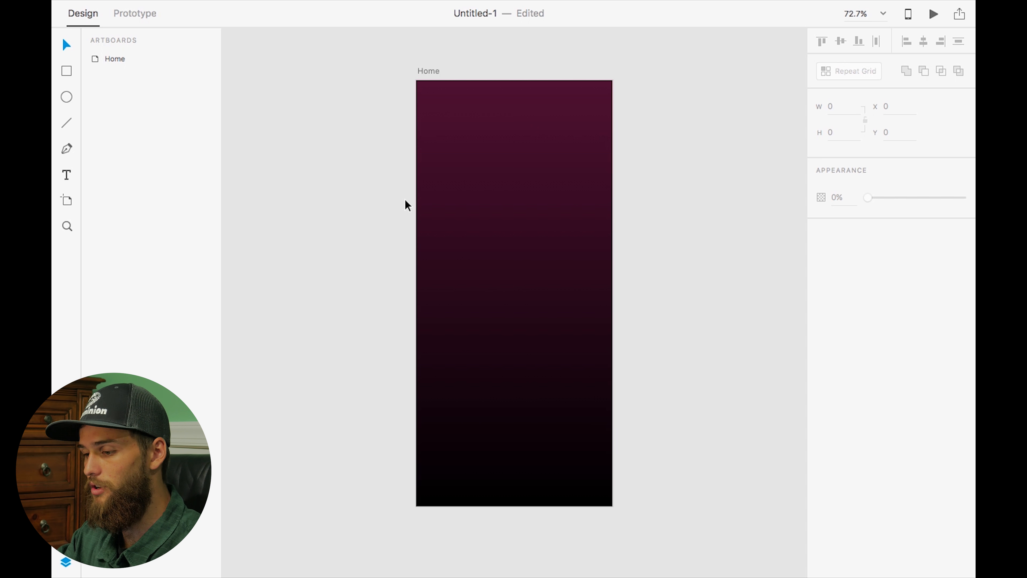
{"action": "key", "text": "super+s"}
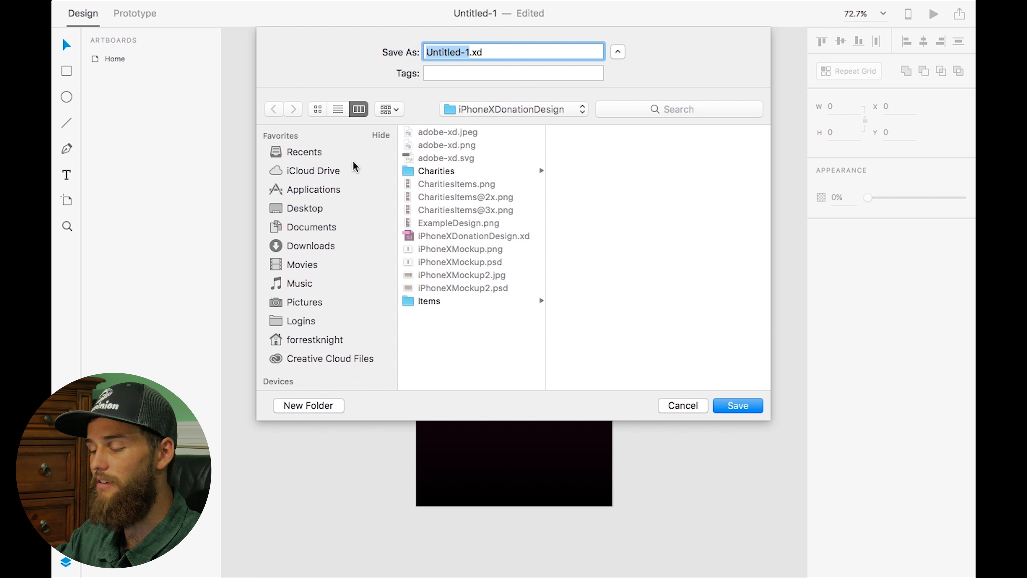
{"action": "type", "text": "iPhoneX"}
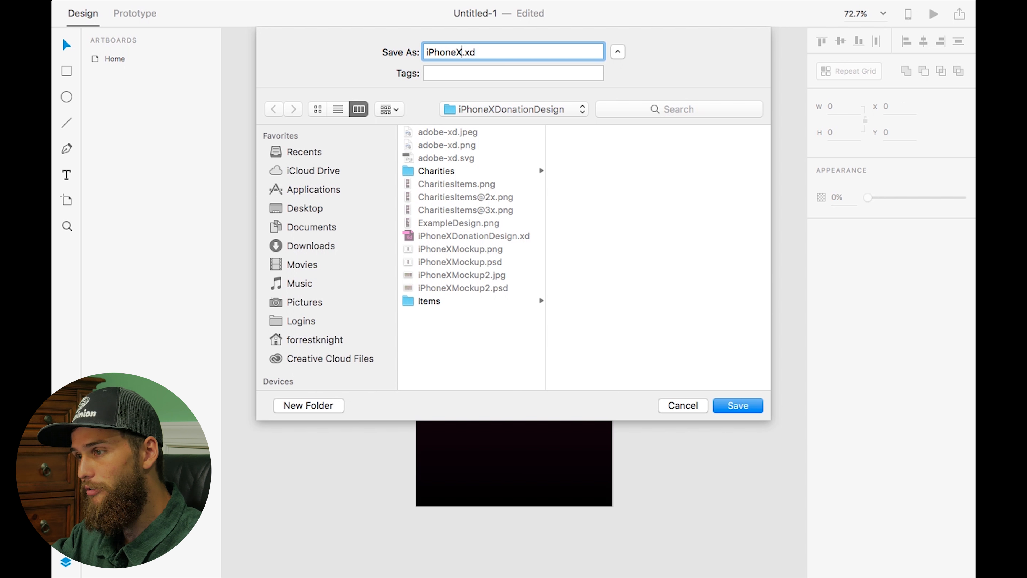
{"action": "type", "text": "YouTube"}
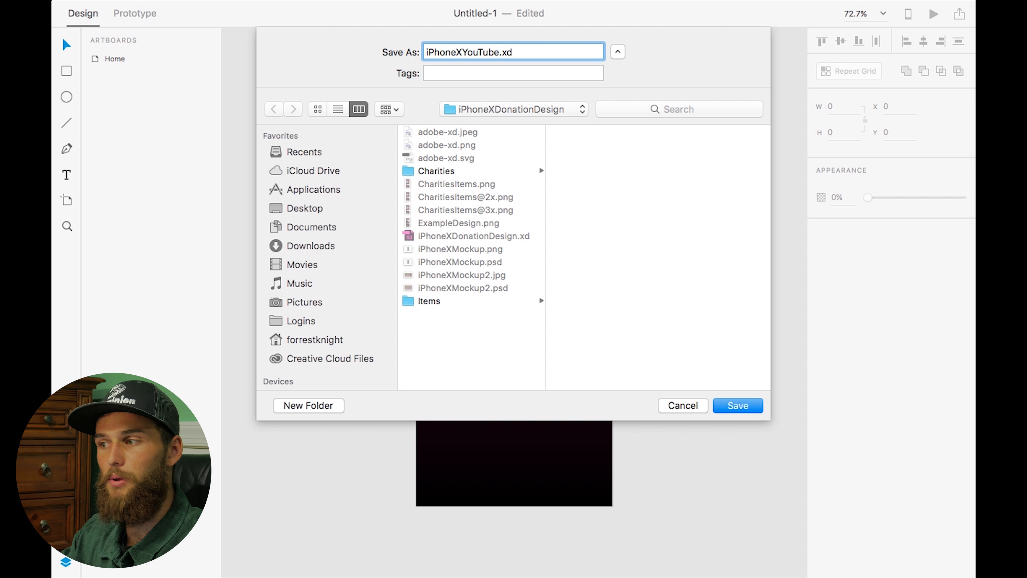
{"action": "key", "text": "Return"}
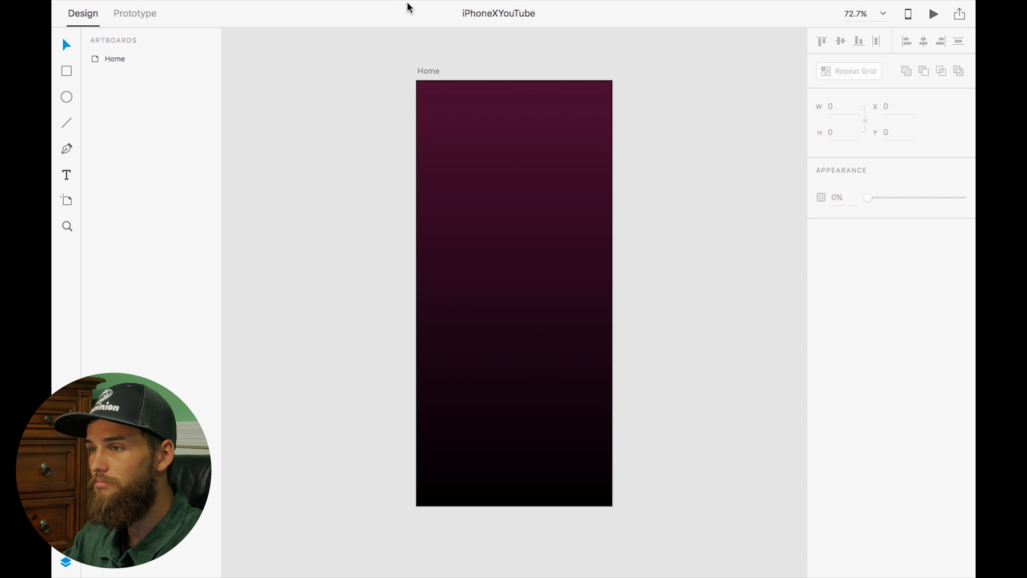
Open the Apple iOS UI kit download page from the UI kits command
{"action": "mouse_move", "coordinate": [420, 5]}
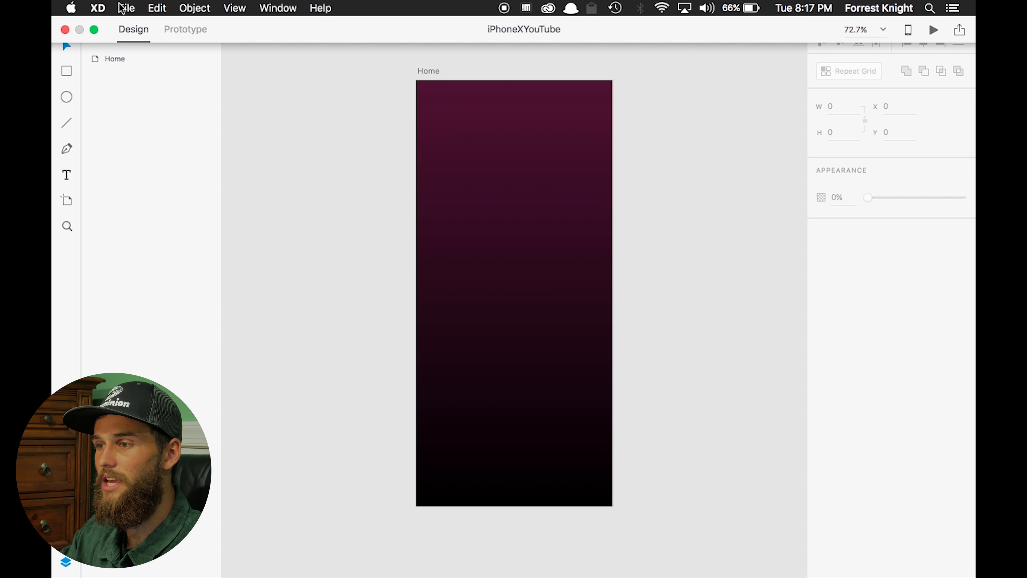
{"action": "left_click", "coordinate": [126, 8]}
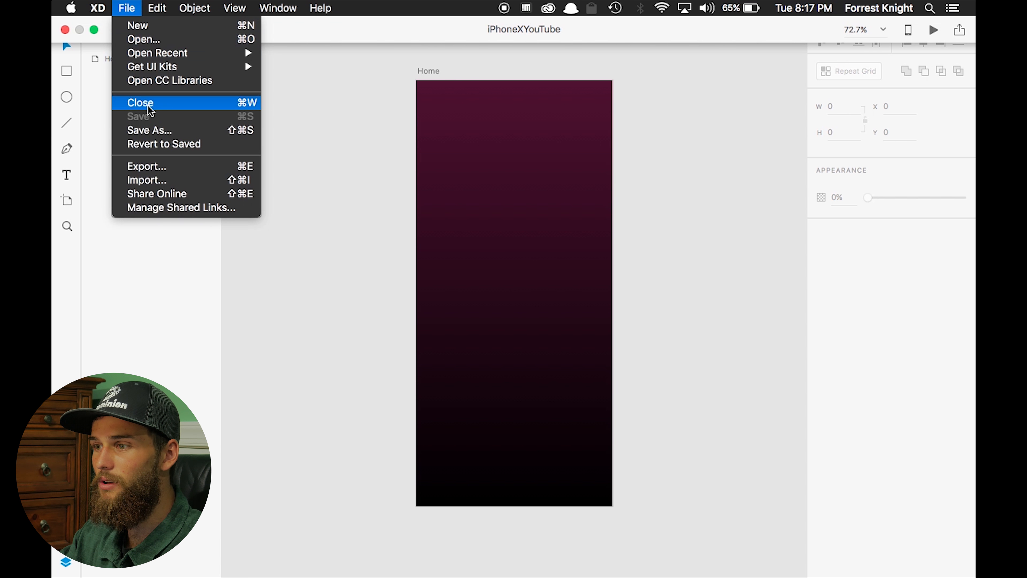
{"action": "mouse_move", "coordinate": [147, 66]}
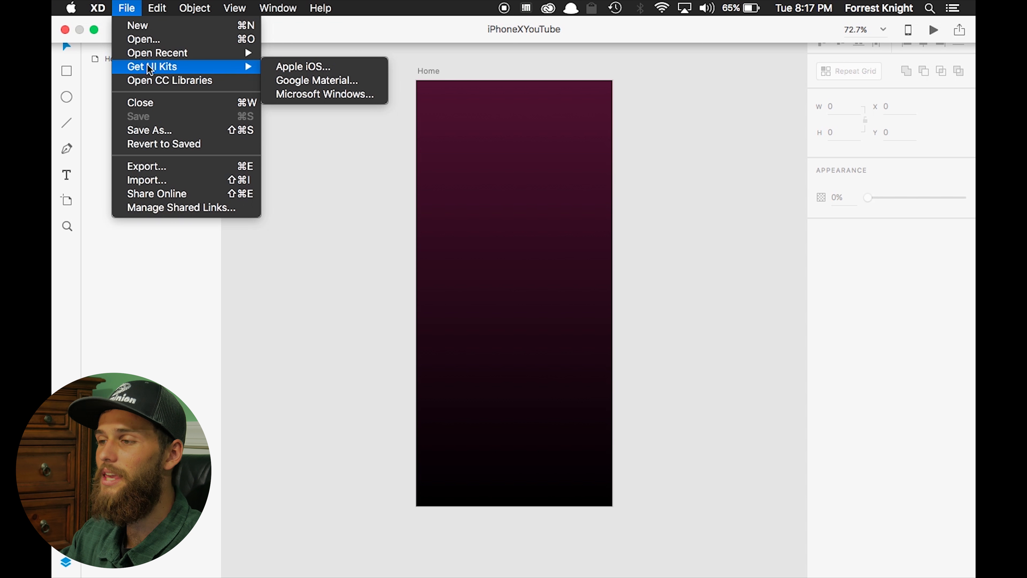
{"action": "left_click", "coordinate": [290, 66]}
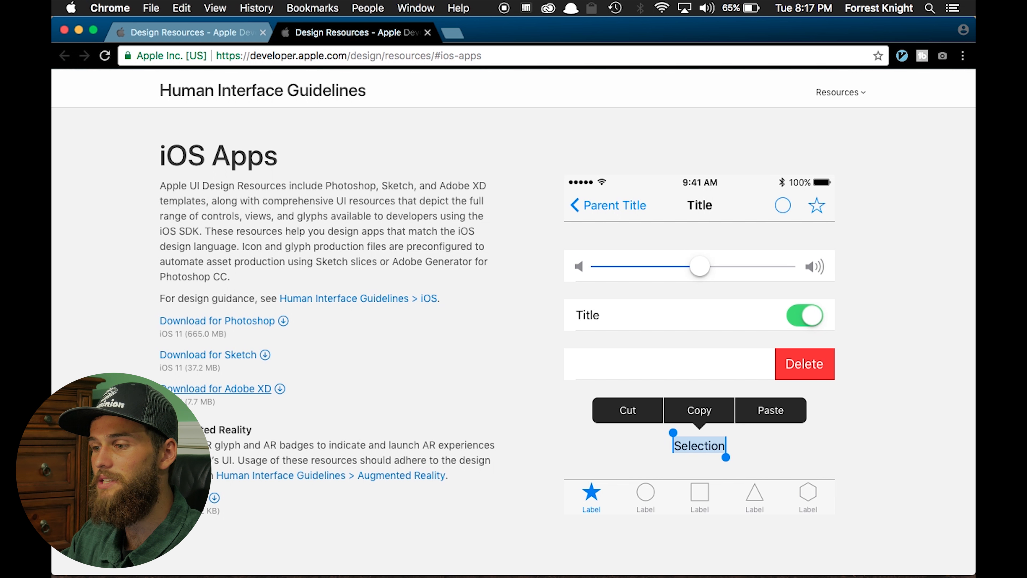
Download the iOS 11 design resources for Adobe XD and show the download in Finder
{"action": "scroll", "coordinate": [232, 390], "scroll_direction": "down", "scroll_amount": 15}
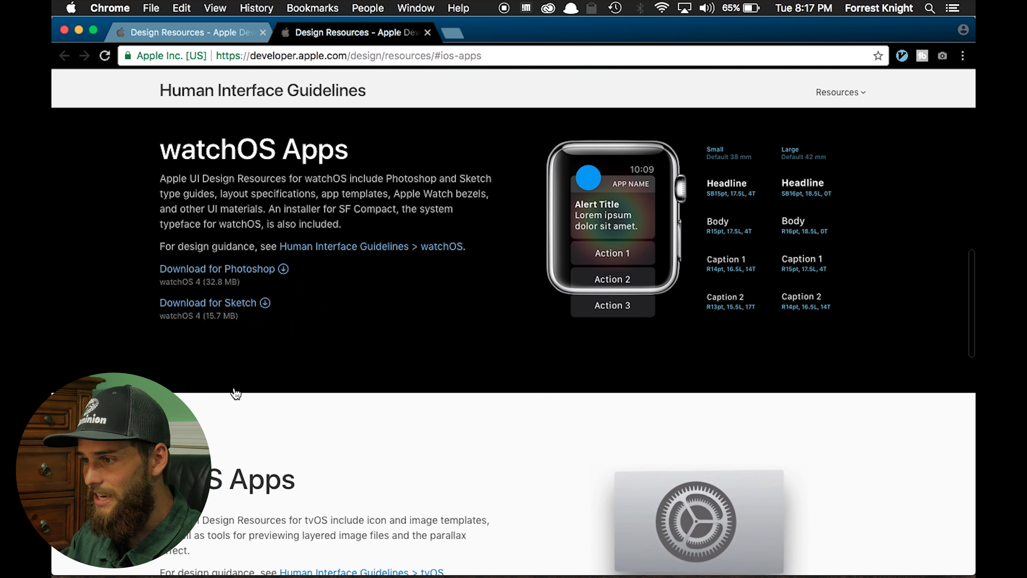
{"action": "scroll", "coordinate": [236, 392], "scroll_direction": "down", "scroll_amount": 10}
{"action": "scroll", "coordinate": [235, 393], "scroll_direction": "up", "scroll_amount": 10}
{"action": "scroll", "coordinate": [235, 393], "scroll_direction": "down", "scroll_amount": 5}
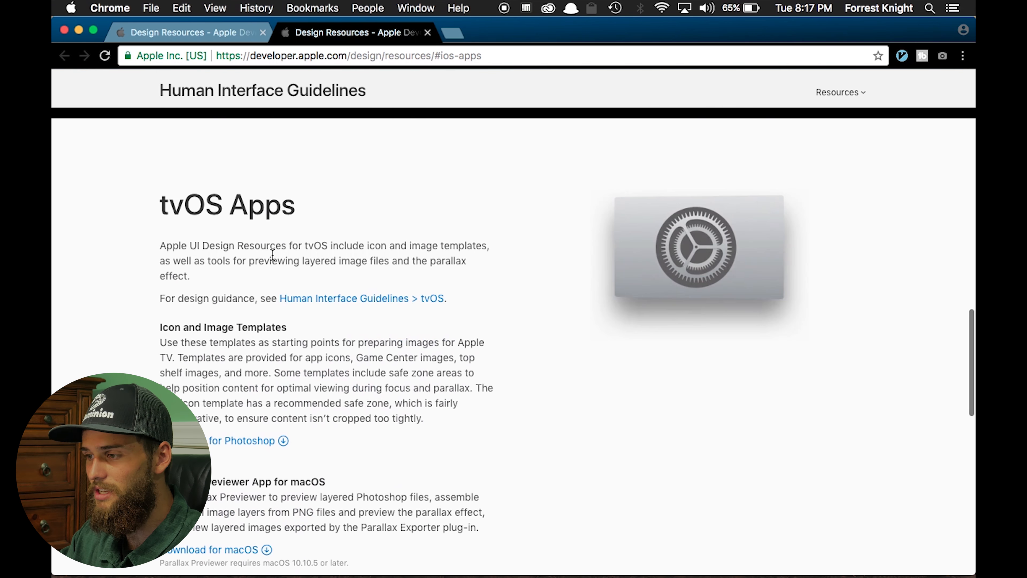
{"action": "scroll", "coordinate": [273, 254], "scroll_direction": "up", "scroll_amount": 20}
{"action": "scroll", "coordinate": [272, 254], "scroll_direction": "down", "scroll_amount": 6}
{"action": "scroll", "coordinate": [273, 254], "scroll_direction": "up", "scroll_amount": 1}
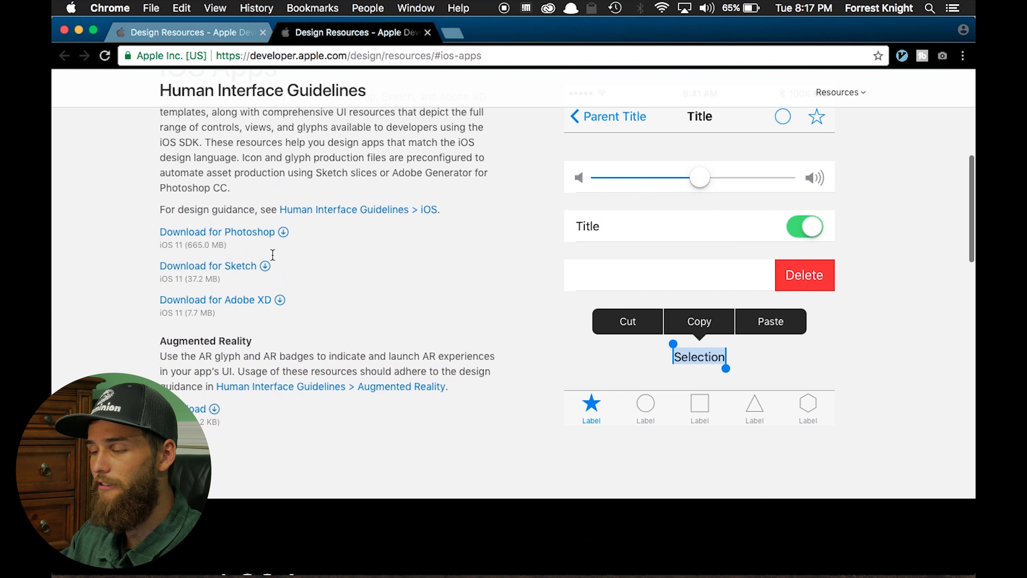
{"action": "left_click", "coordinate": [236, 302]}
{"action": "left_click", "coordinate": [339, 487]}
{"action": "left_click", "coordinate": [583, 554]}
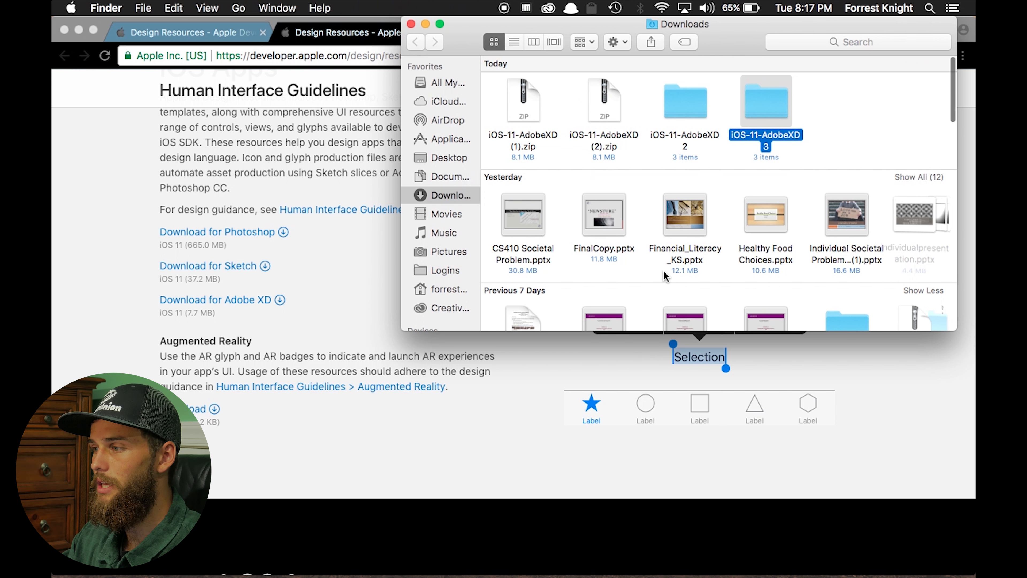
Open the Apple UI Design Resources – iOS 11 XD file and the kit's Fonts folder
{"action": "double_click", "coordinate": [769, 100]}
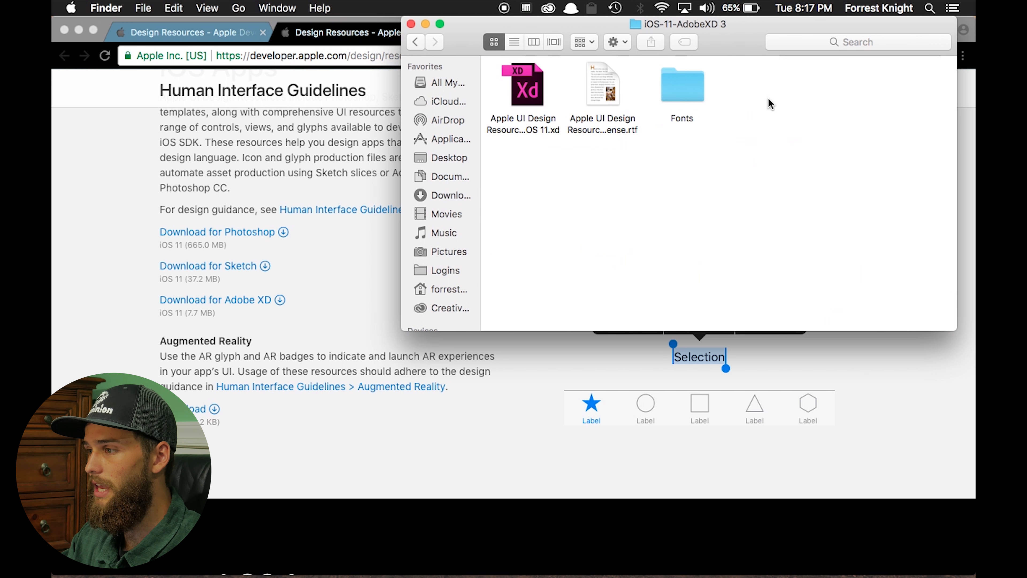
{"action": "double_click", "coordinate": [526, 91]}
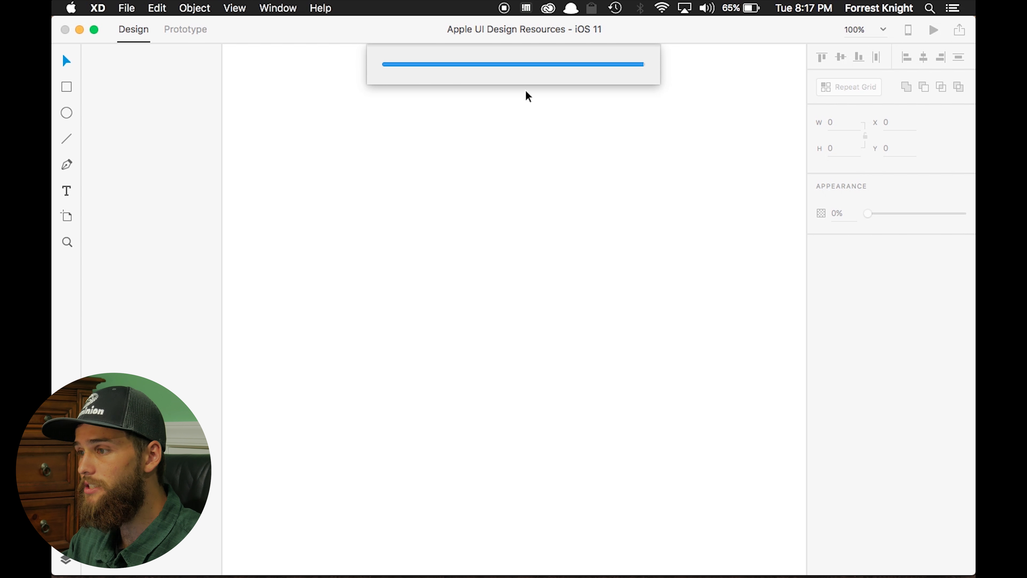
{"action": "key", "text": "super+Tab"}
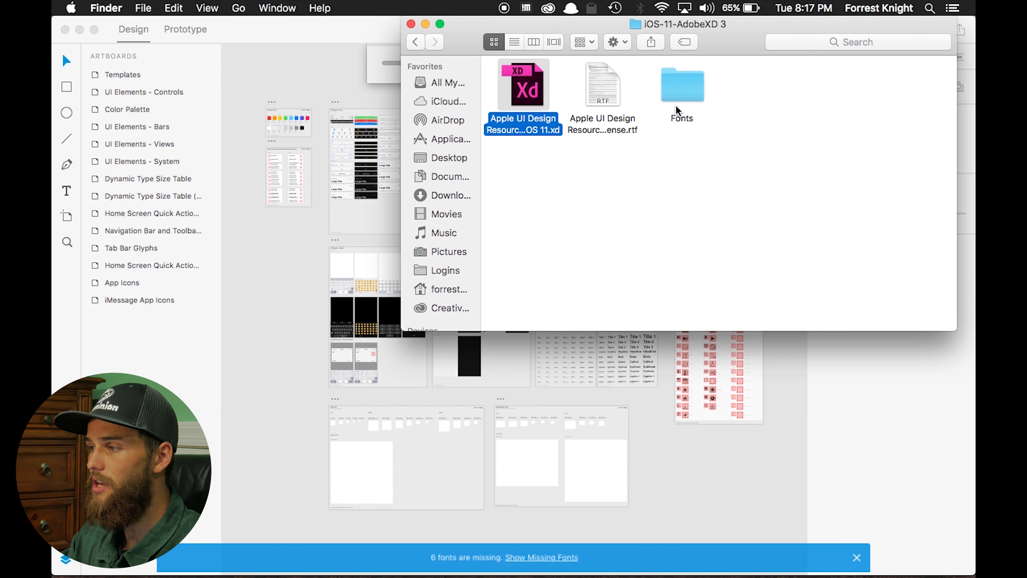
{"action": "double_click", "coordinate": [687, 95]}
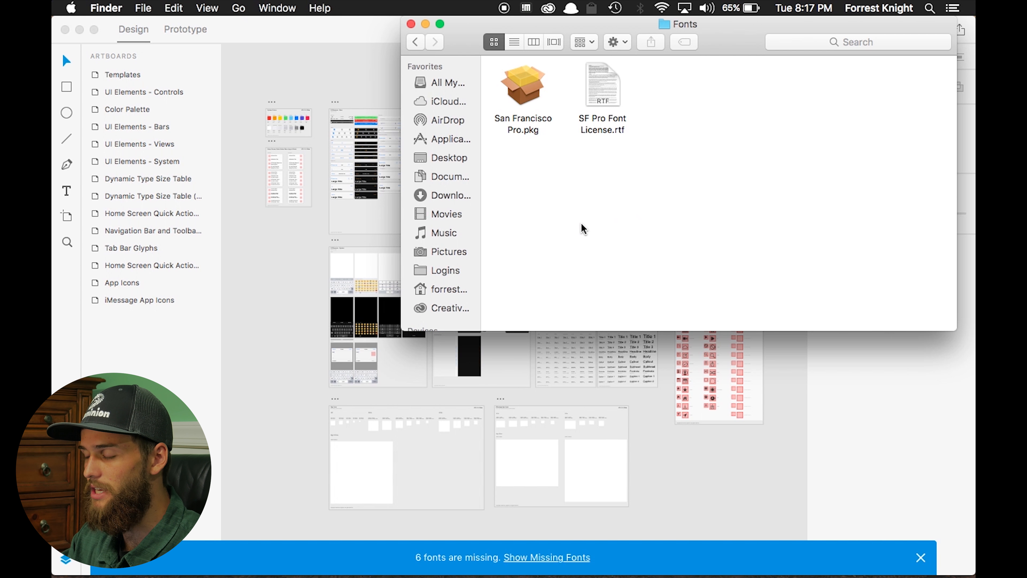
Open the SF Pro Font License file to read it, then close it
{"action": "double_click", "coordinate": [606, 95]}
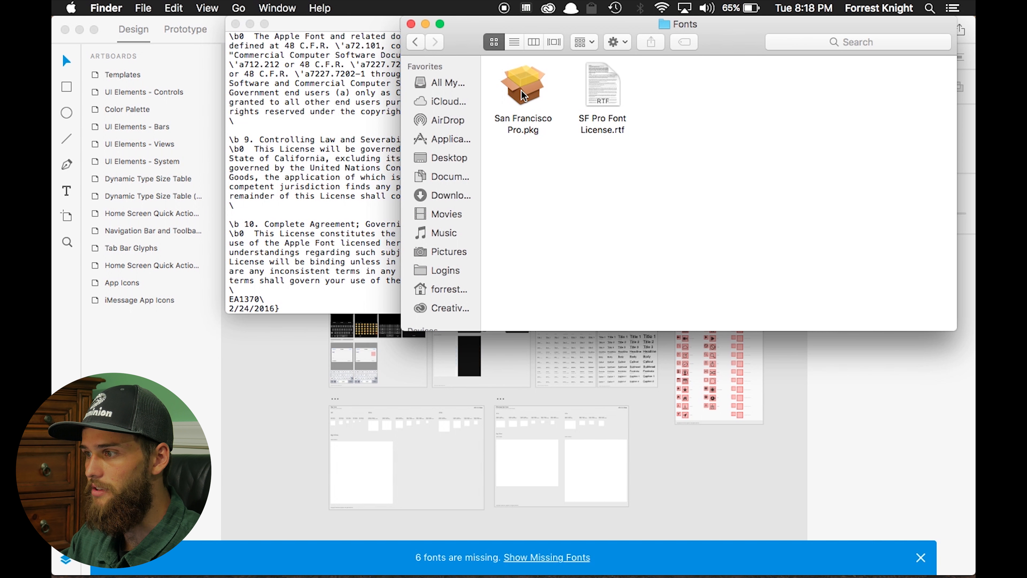
{"action": "left_click", "coordinate": [522, 96]}
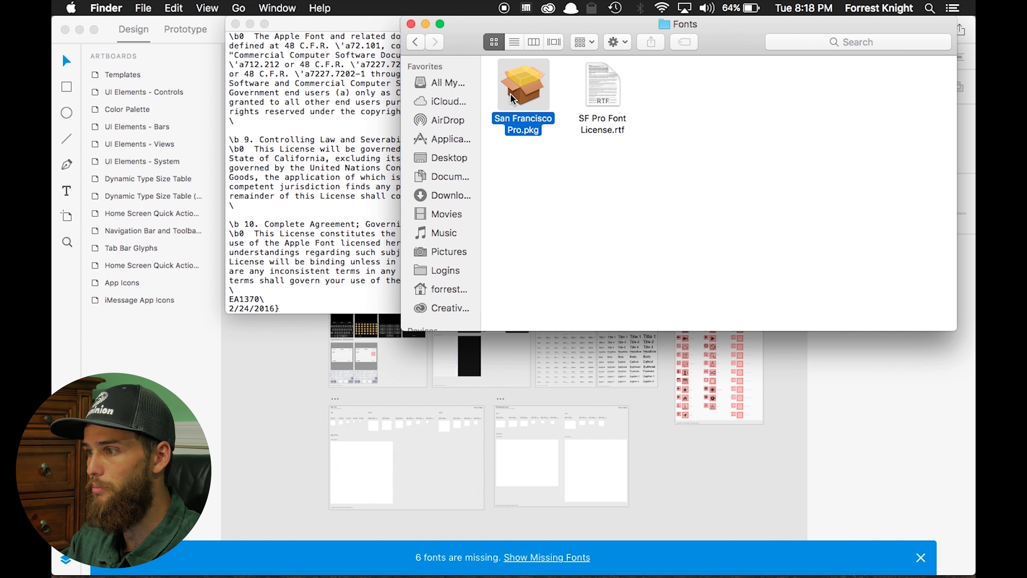
{"action": "left_click", "coordinate": [296, 29]}
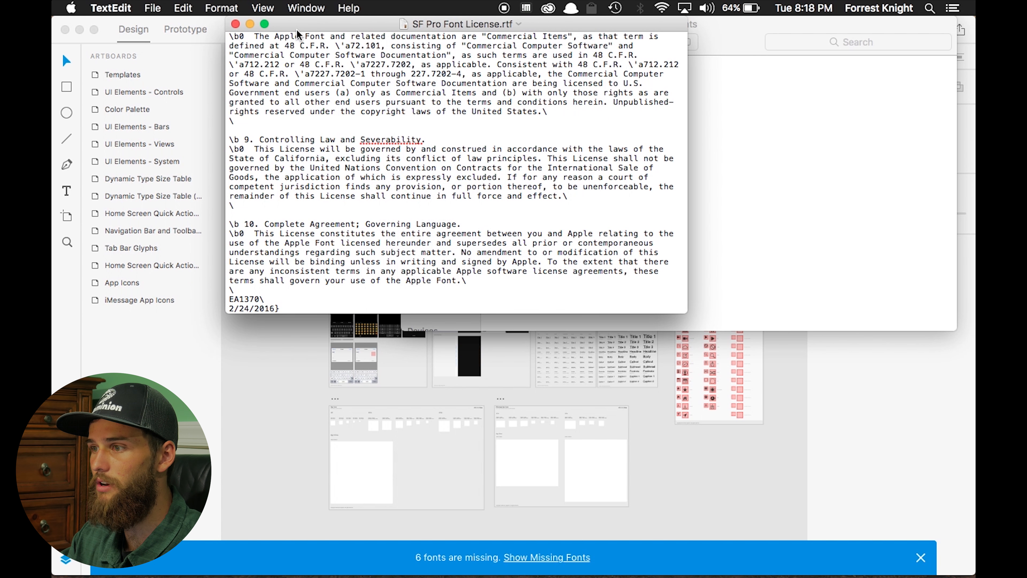
{"action": "left_click", "coordinate": [236, 25]}
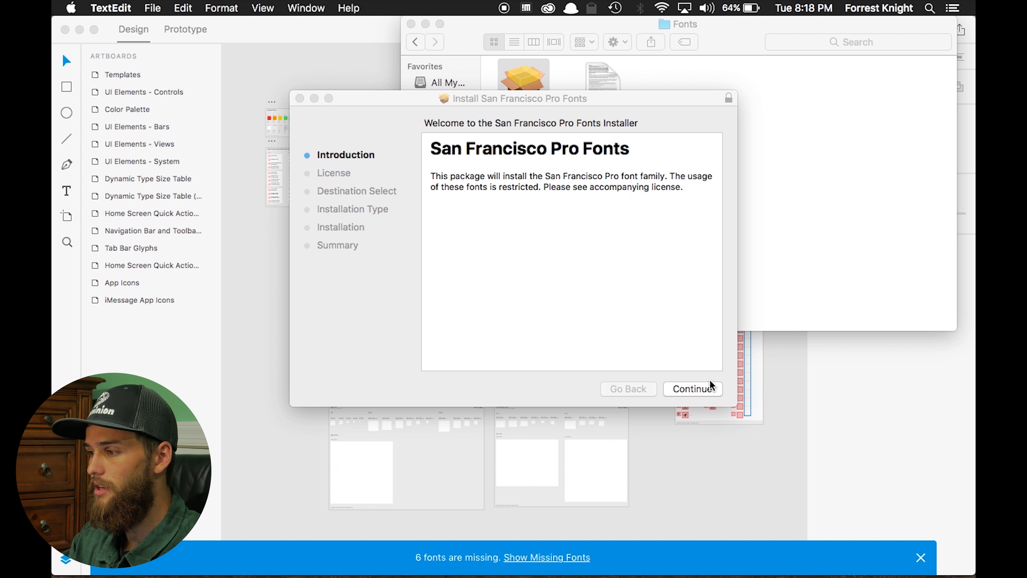
Install the San Francisco Pro fonts for the current user only, accepting the license, and close the installer
{"action": "left_click", "coordinate": [692, 389]}
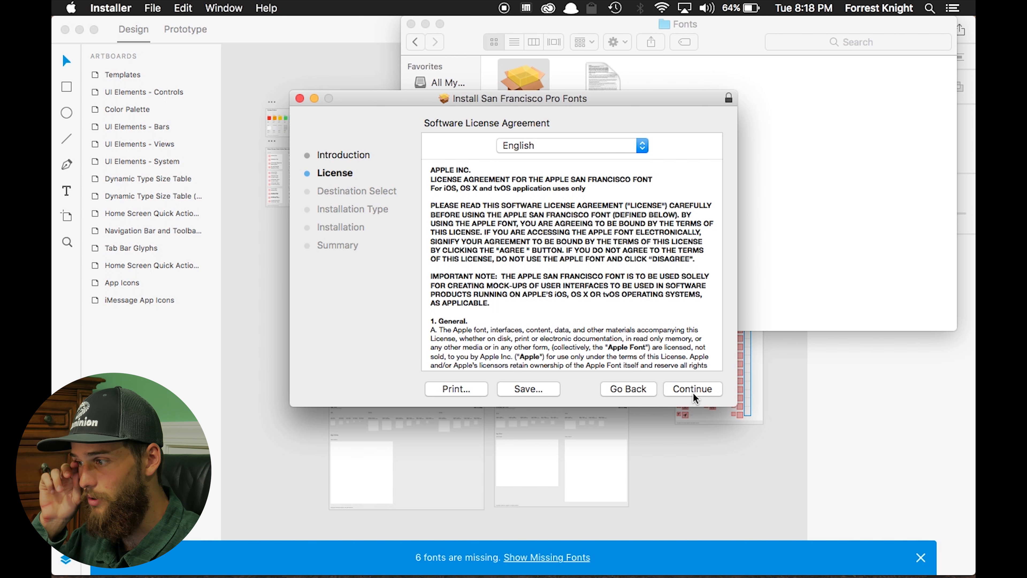
{"action": "left_click", "coordinate": [693, 393]}
{"action": "left_click", "coordinate": [659, 212]}
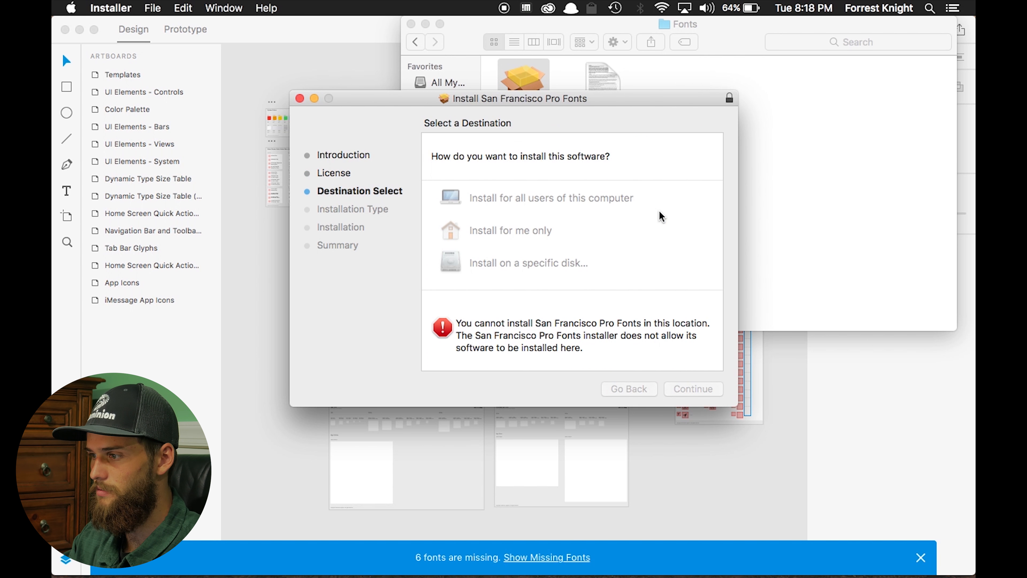
{"action": "left_click", "coordinate": [487, 229]}
{"action": "left_click", "coordinate": [690, 389]}
{"action": "left_click", "coordinate": [698, 389]}
{"action": "left_click", "coordinate": [613, 259]}
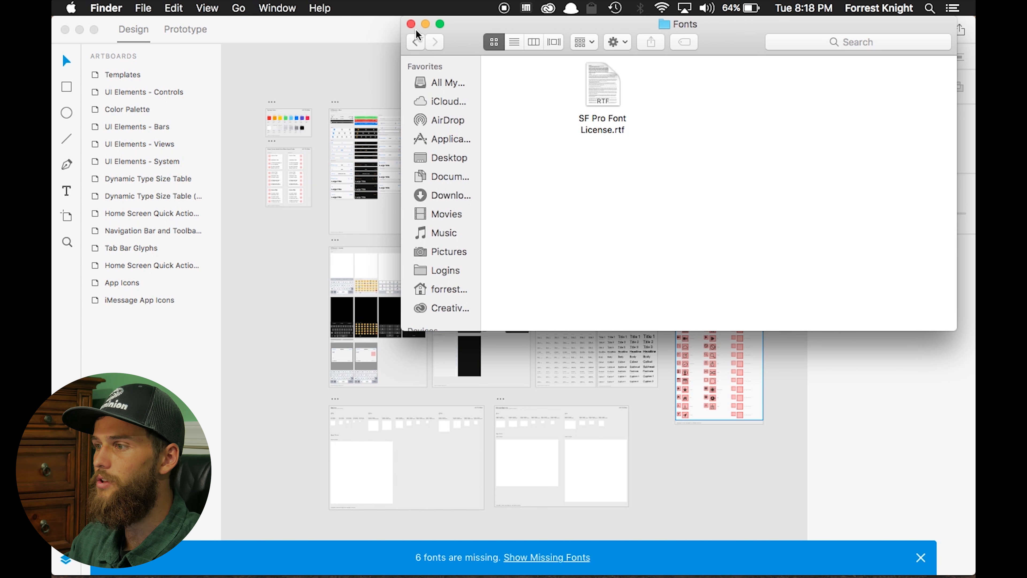
{"action": "left_click", "coordinate": [411, 24]}
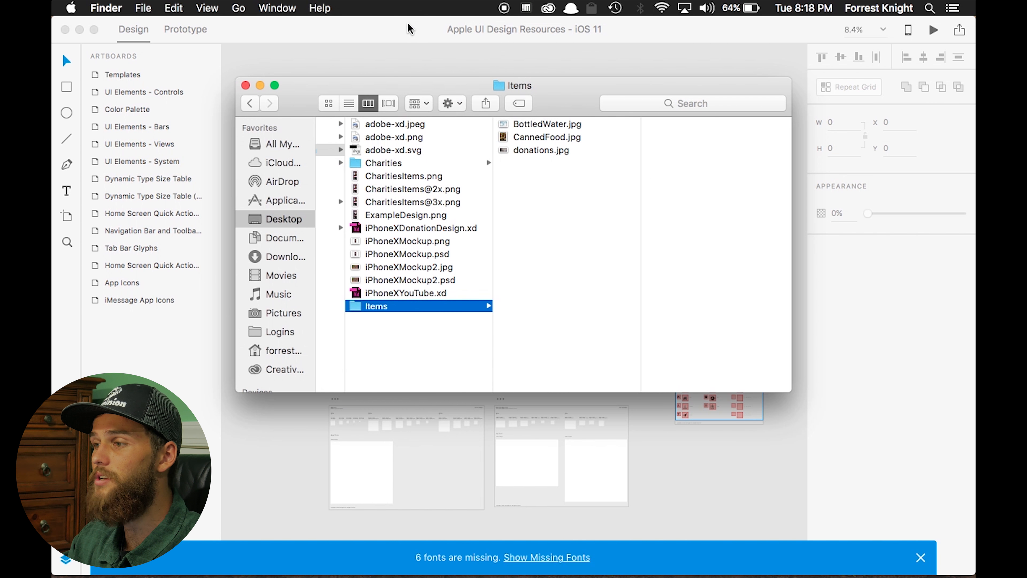
Copy the dark status bar from the UI Elements – Bars artboard and paste it onto the Home artboard
{"action": "left_click", "coordinate": [920, 557]}
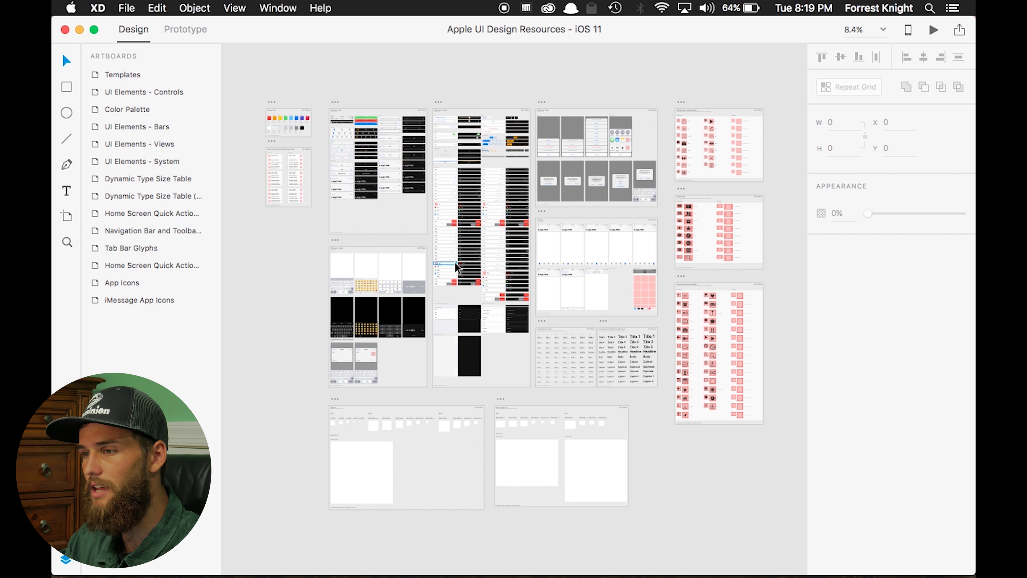
{"action": "left_click", "coordinate": [94, 31]}
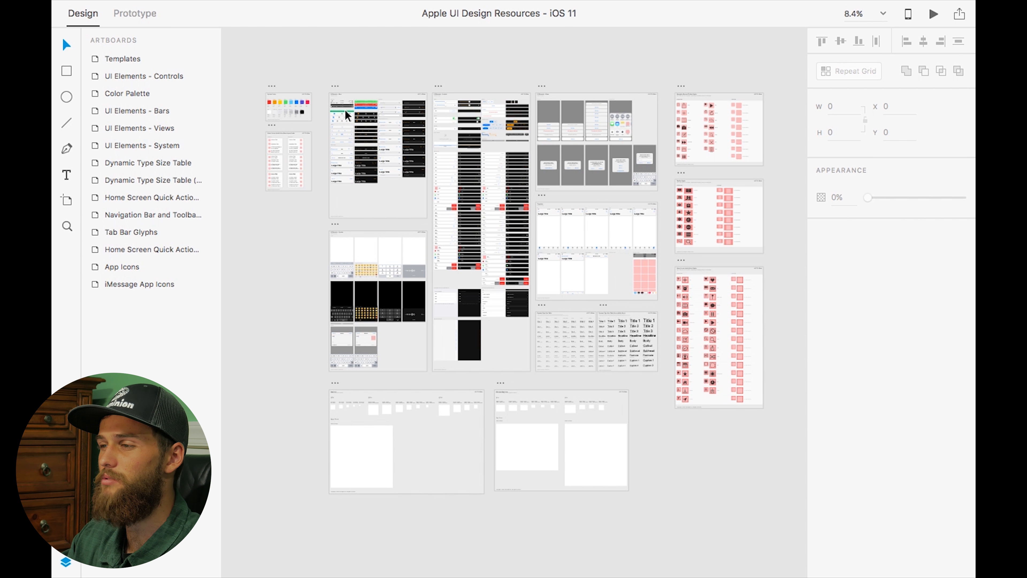
{"action": "scroll", "coordinate": [345, 110], "scroll_direction": "up", "scroll_amount": 15}
{"action": "scroll", "coordinate": [345, 111], "scroll_direction": "up", "scroll_amount": 5}
{"action": "scroll", "coordinate": [345, 111], "scroll_direction": "left", "scroll_amount": 3}
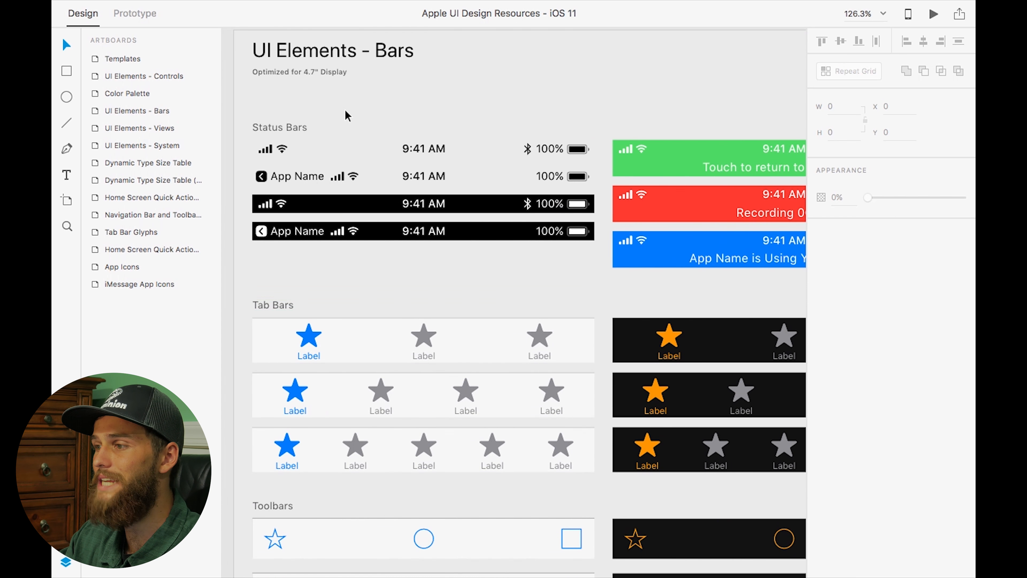
{"action": "scroll", "coordinate": [346, 111], "scroll_direction": "up", "scroll_amount": 4}
{"action": "scroll", "coordinate": [345, 111], "scroll_direction": "down", "scroll_amount": 1}
{"action": "scroll", "coordinate": [346, 111], "scroll_direction": "down", "scroll_amount": 4}
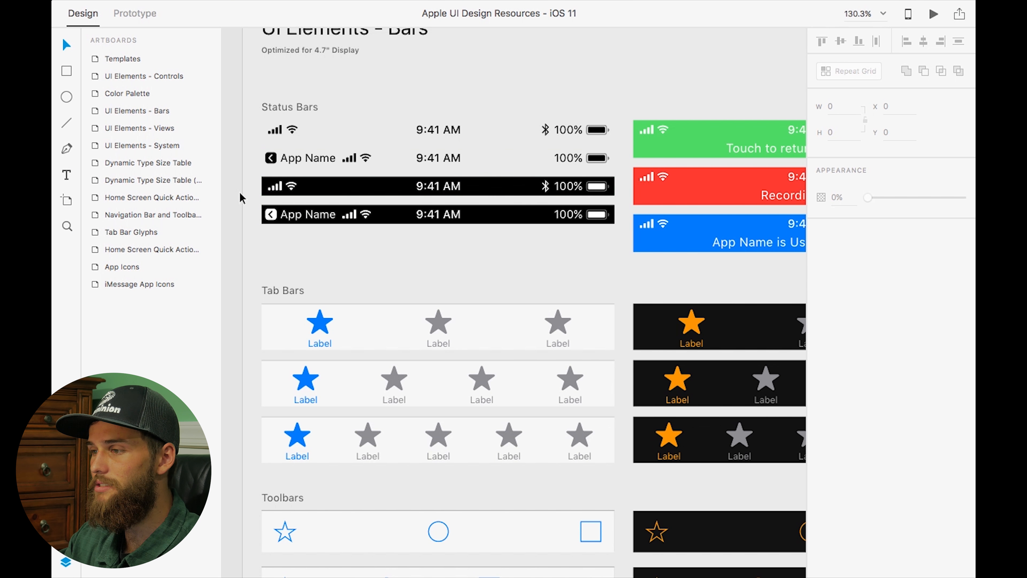
{"action": "left_click", "coordinate": [304, 189]}
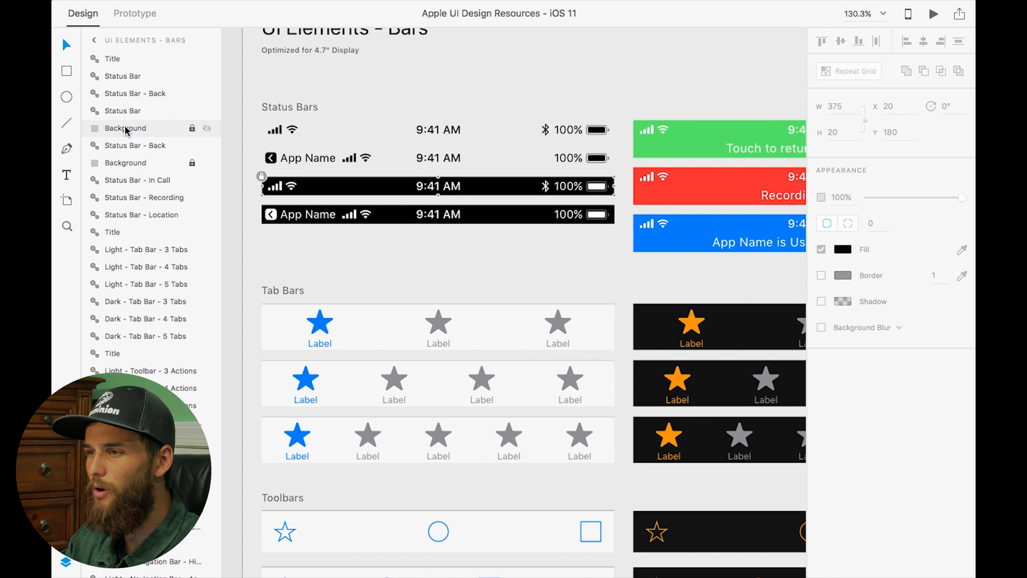
{"action": "left_click", "coordinate": [124, 112]}
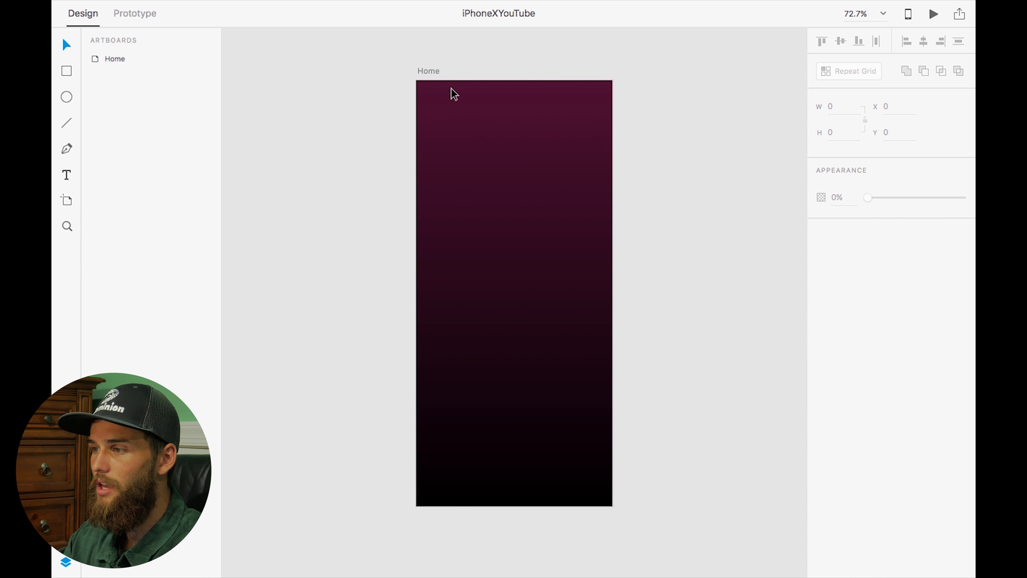
{"action": "left_click", "coordinate": [454, 94]}
{"action": "key", "text": "super+v"}
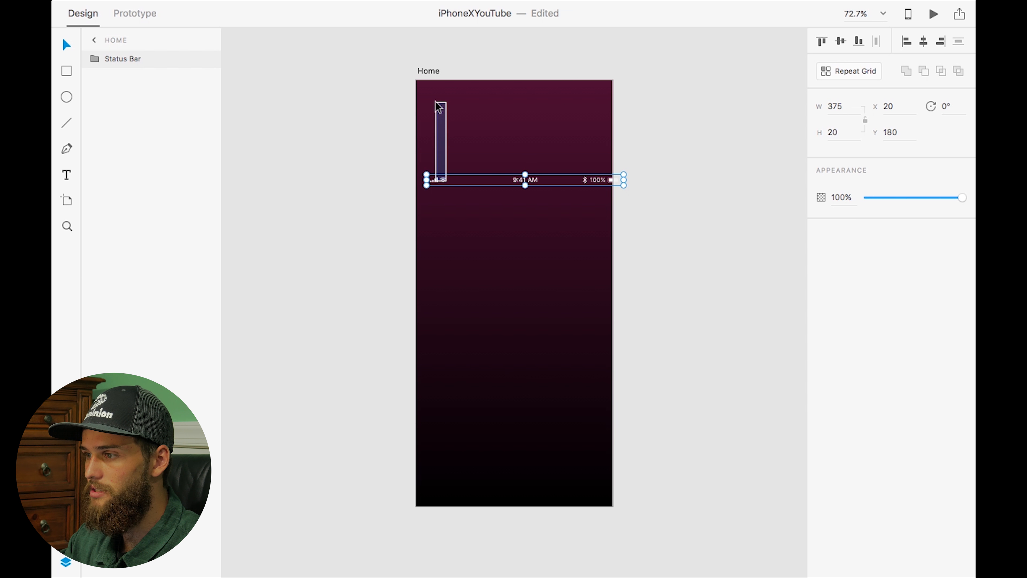
Move the pasted status bar to the top-left corner of the Home artboard
{"action": "scroll", "coordinate": [440, 187], "scroll_direction": "up", "scroll_amount": 5}
{"action": "left_click_drag", "start_coordinate": [499, 169], "coordinate": [456, 124]}
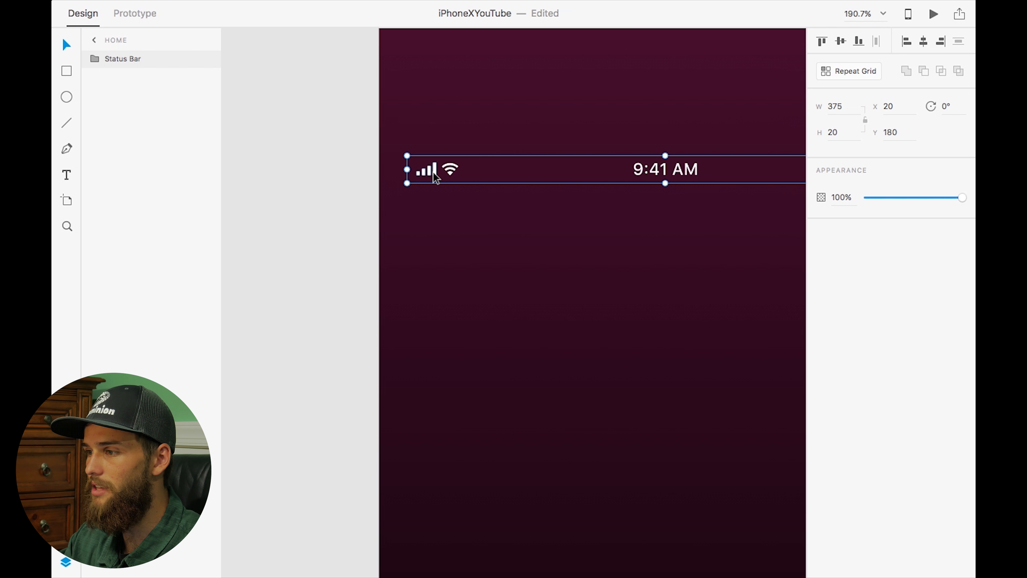
{"action": "left_click_drag", "start_coordinate": [435, 170], "coordinate": [340, 198]}
{"action": "scroll", "coordinate": [420, 108], "scroll_direction": "up", "scroll_amount": 3}
{"action": "scroll", "coordinate": [420, 108], "scroll_direction": "up", "scroll_amount": 5}
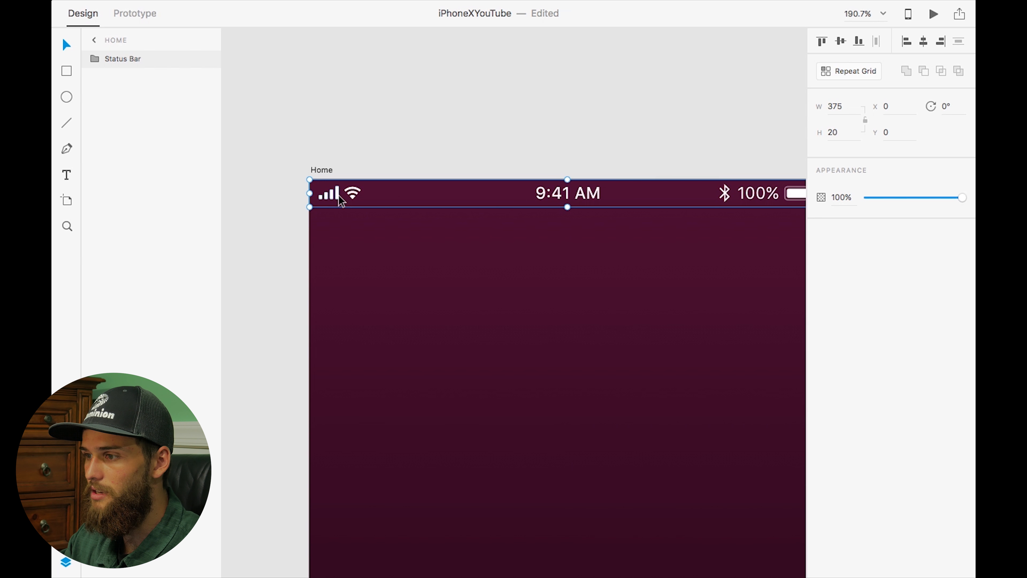
{"action": "scroll", "coordinate": [525, 221], "scroll_direction": "right", "scroll_amount": 3}
{"action": "scroll", "coordinate": [525, 220], "scroll_direction": "up", "scroll_amount": 1}
{"action": "scroll", "coordinate": [523, 218], "scroll_direction": "up", "scroll_amount": 1}
{"action": "scroll", "coordinate": [523, 217], "scroll_direction": "left", "scroll_amount": 1}
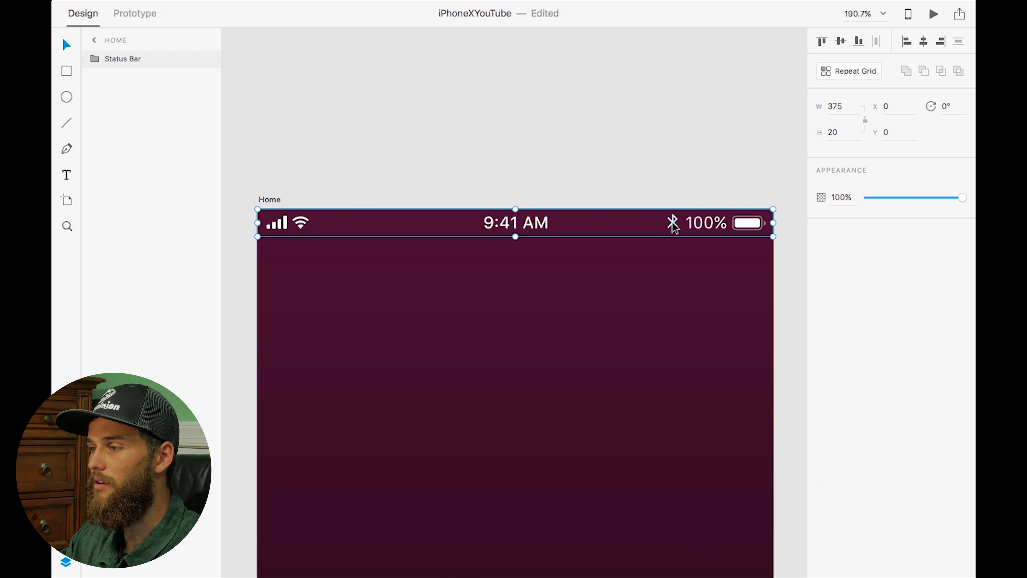
Delete the Bluetooth icon and the 100% charge group from the status bar
{"action": "double_click", "coordinate": [673, 226]}
{"action": "key", "text": "Delete"}
{"action": "double_click", "coordinate": [696, 228]}
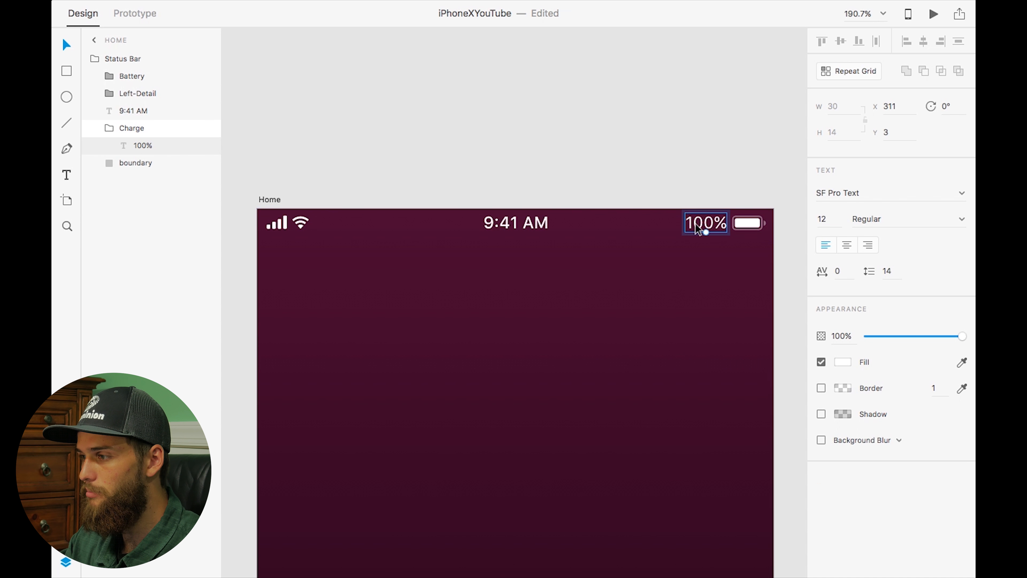
{"action": "key", "text": "Delete"}
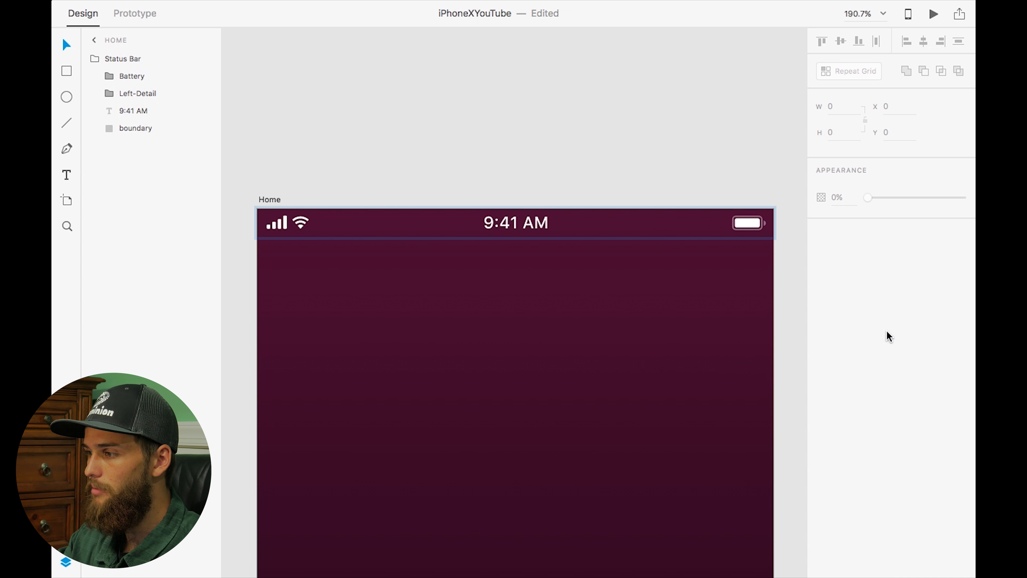
{"action": "key", "text": "super+z"}
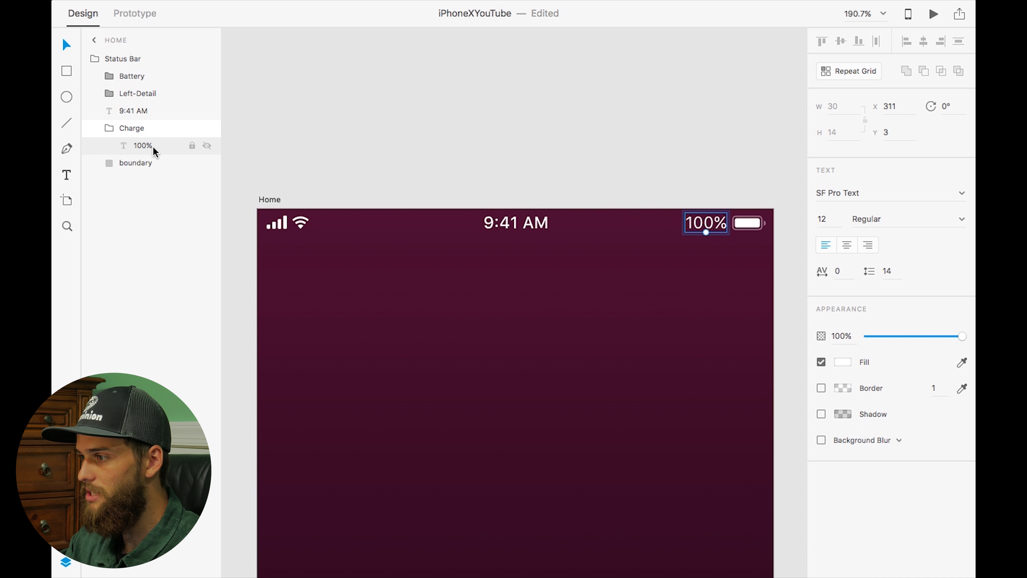
{"action": "left_click", "coordinate": [119, 133]}
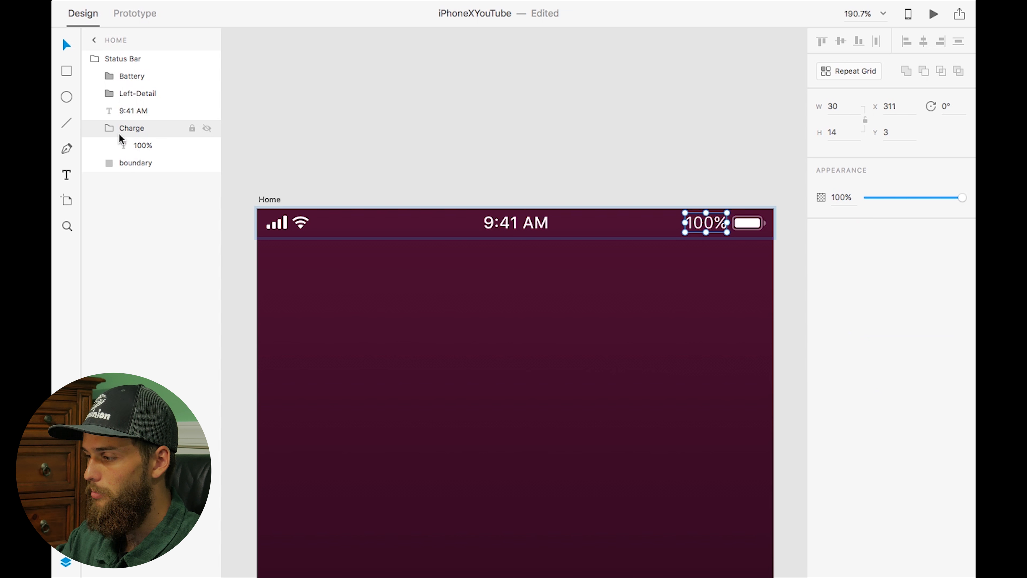
{"action": "key", "text": "Delete"}
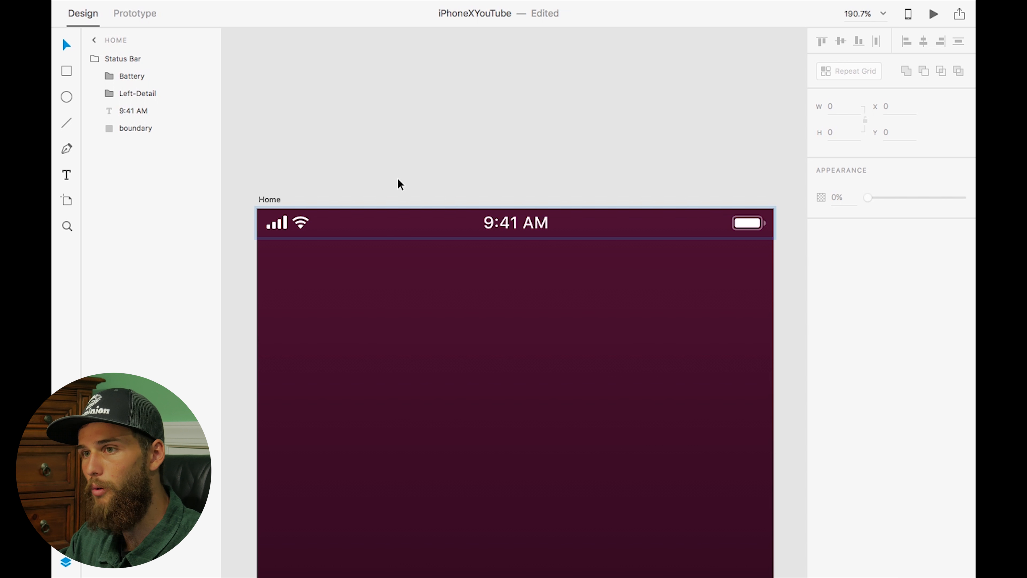
Move the signal and Wi-Fi icon group beside the battery and set its X position to 310.5
{"action": "left_click_drag", "start_coordinate": [305, 225], "coordinate": [703, 223]}
{"action": "key", "text": "Up"}
{"action": "key", "text": "Down"}
{"action": "key", "text": "Down"}
{"action": "key", "text": "Up"}
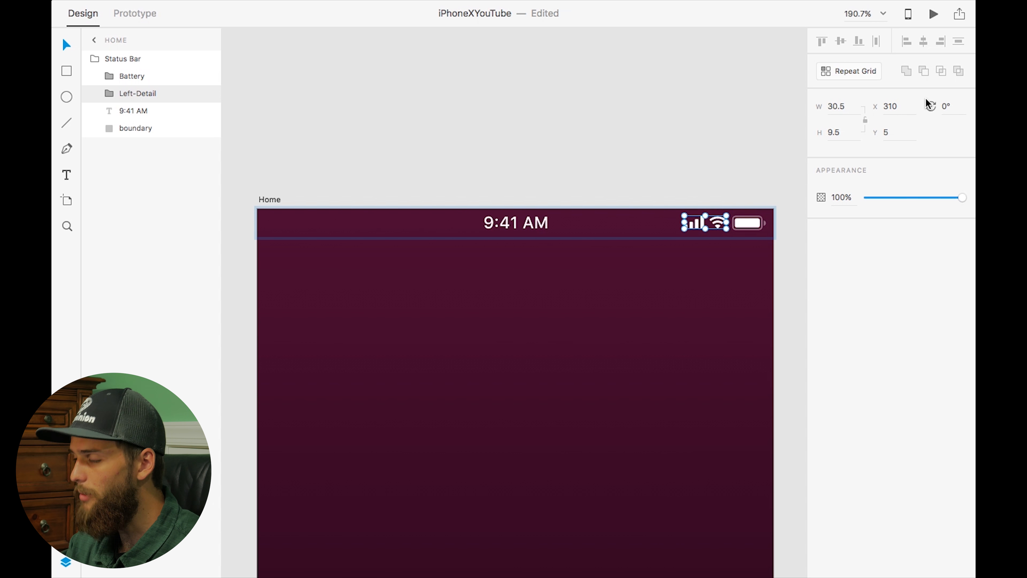
{"action": "left_click", "coordinate": [890, 106]}
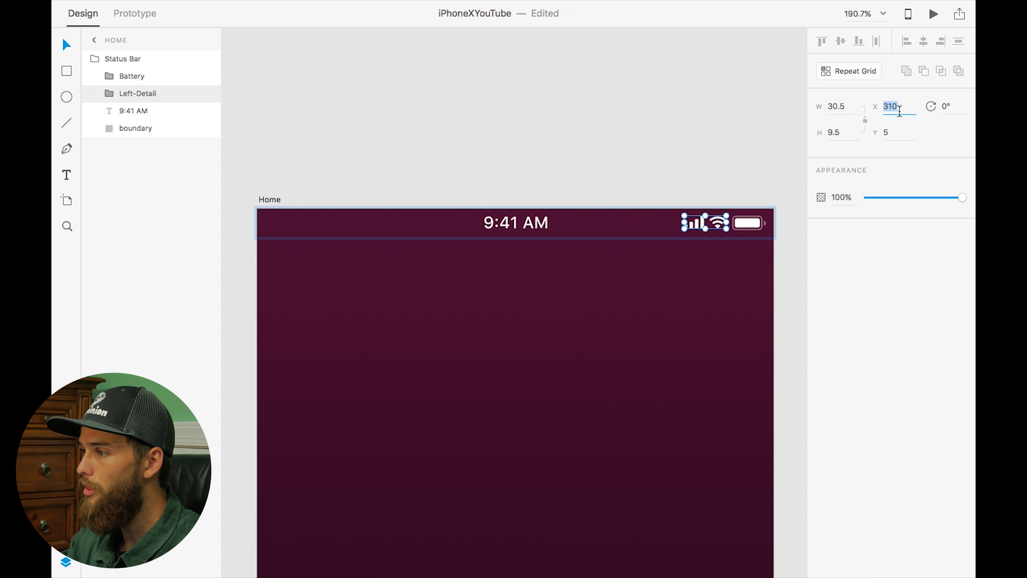
{"action": "type", "text": "310.5"}
{"action": "key", "text": "Return"}
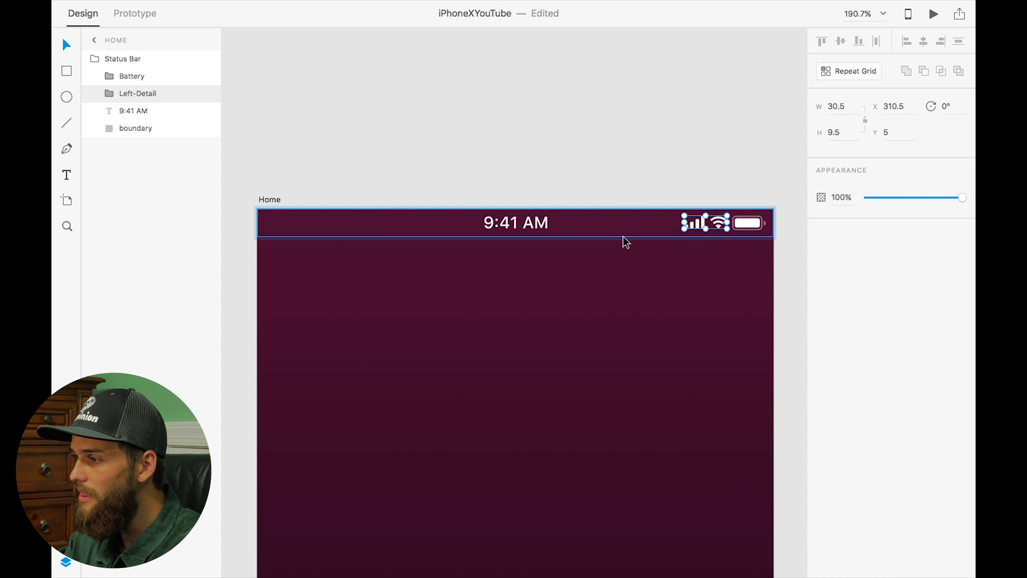
Zoom in to inspect the spacing between the signal, Wi-Fi and battery icons
{"action": "scroll", "coordinate": [676, 215], "scroll_direction": "down", "scroll_amount": 2}
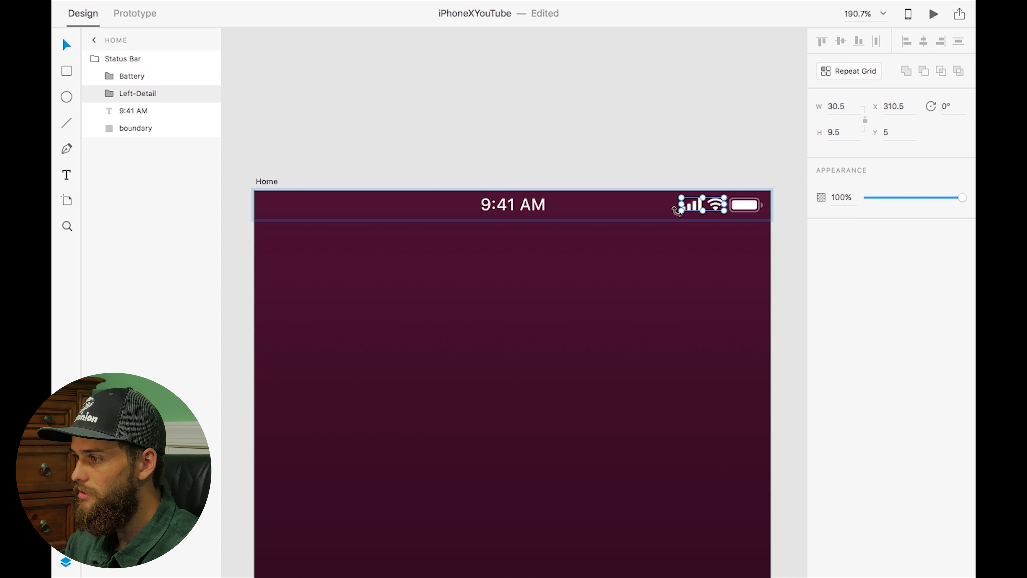
{"action": "scroll", "coordinate": [734, 211], "scroll_direction": "up", "scroll_amount": 6}
{"action": "key", "text": "Left"}
{"action": "key", "text": "Right"}
{"action": "key", "text": "Left"}
{"action": "key", "text": "Right"}
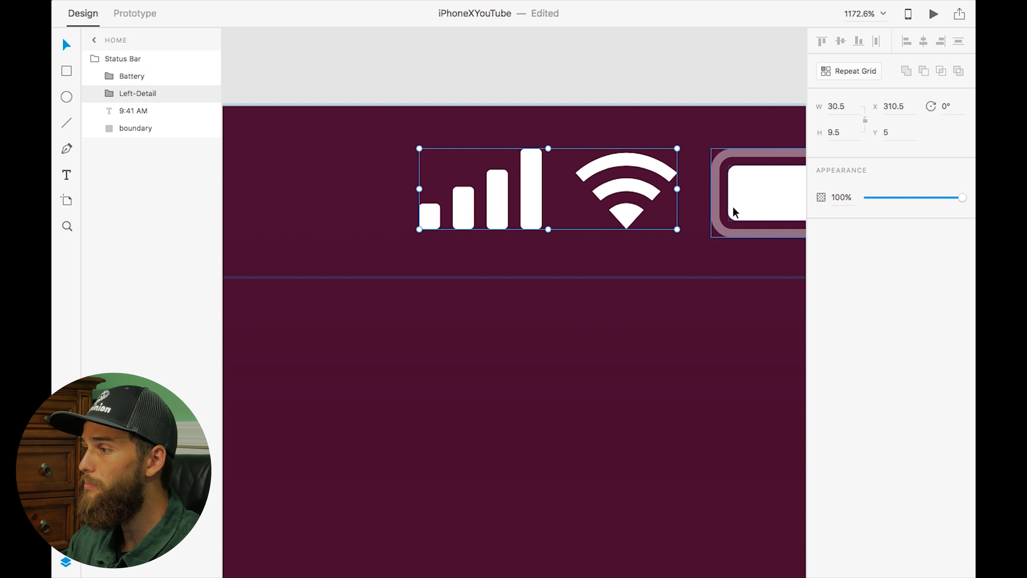
{"action": "double_click", "coordinate": [535, 181]}
{"action": "key", "text": "Left"}
{"action": "key", "text": "Right"}
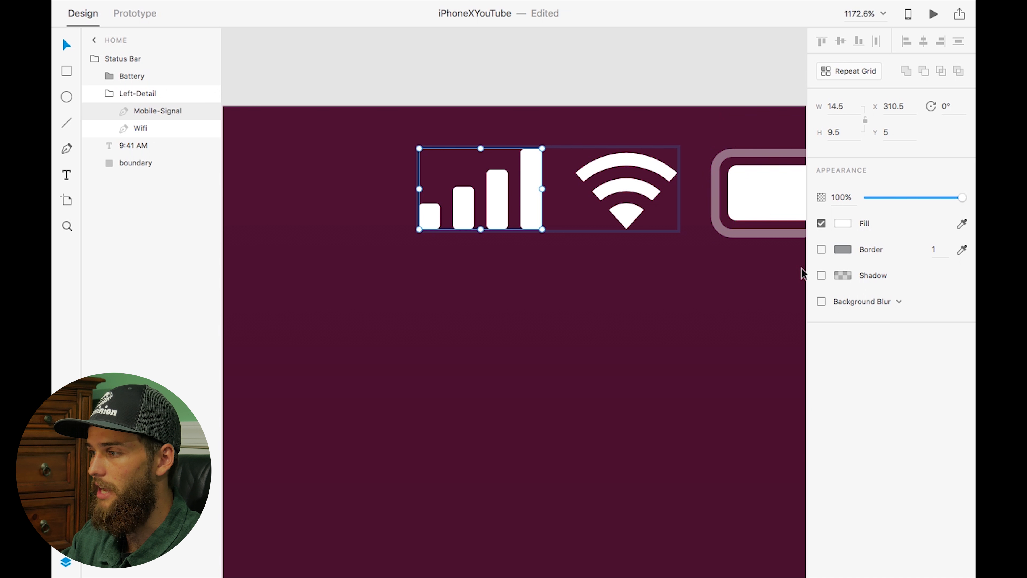
Move the Battery layer into the signal and Wi-Fi group and rename the group Right-Detail
{"action": "scroll", "coordinate": [793, 250], "scroll_direction": "right", "scroll_amount": 2}
{"action": "scroll", "coordinate": [792, 250], "scroll_direction": "up", "scroll_amount": 1}
{"action": "left_click", "coordinate": [657, 214]}
{"action": "left_click_drag", "start_coordinate": [120, 78], "coordinate": [128, 105]}
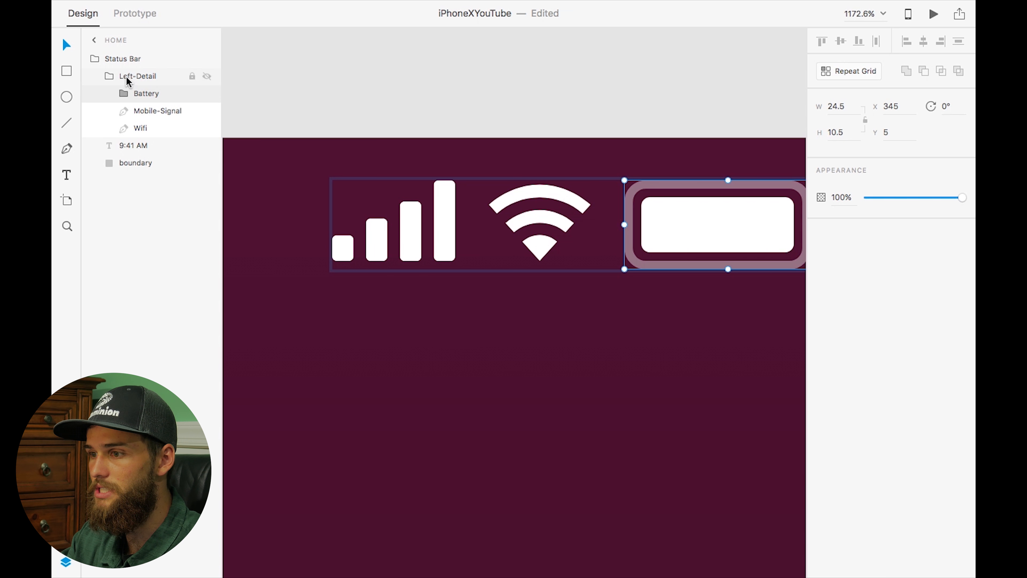
{"action": "double_click", "coordinate": [128, 79]}
{"action": "left_click", "coordinate": [131, 76]}
{"action": "key", "text": "BackSpace"}
{"action": "key", "text": "BackSpace"}
{"action": "key", "text": "BackSpace"}
{"action": "key", "text": "BackSpace"}
{"action": "type", "text": "Right"}
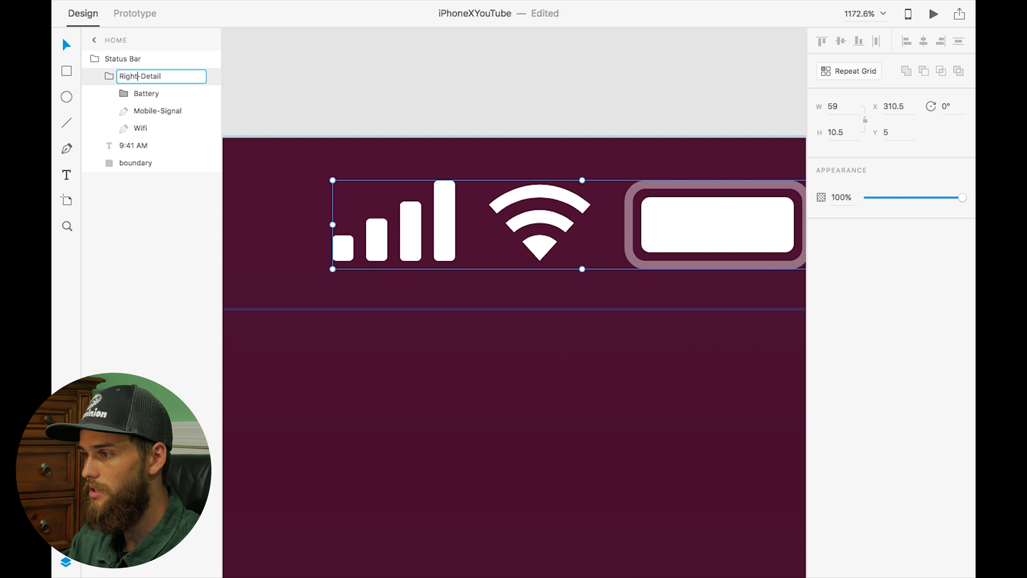
{"action": "key", "text": "Return"}
Shift the signal and Wi-Fi icons down to Y 5.5 to line up with the battery, and save the file
{"action": "double_click", "coordinate": [448, 225]}
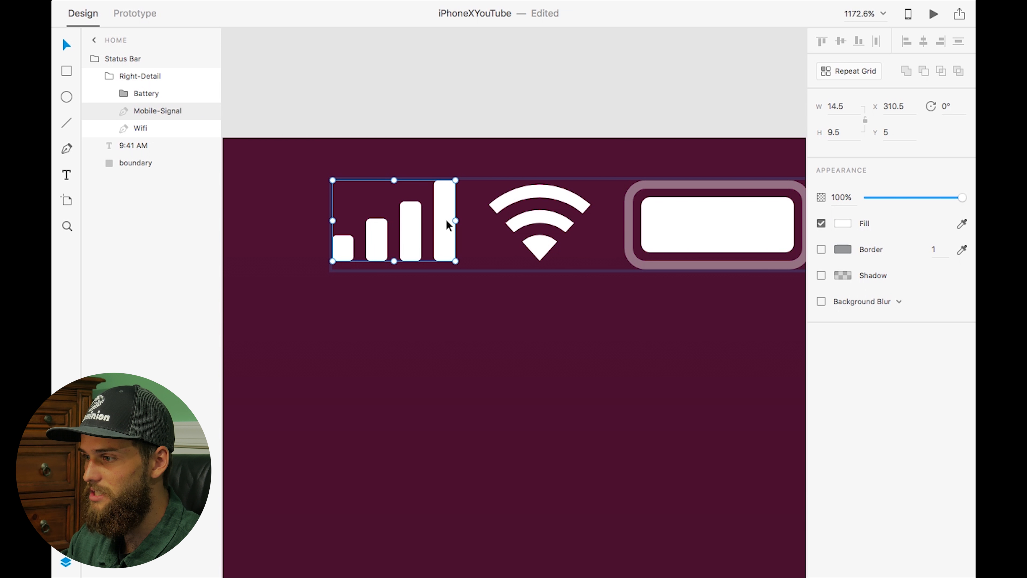
{"action": "left_click", "coordinate": [141, 127], "text": "shift"}
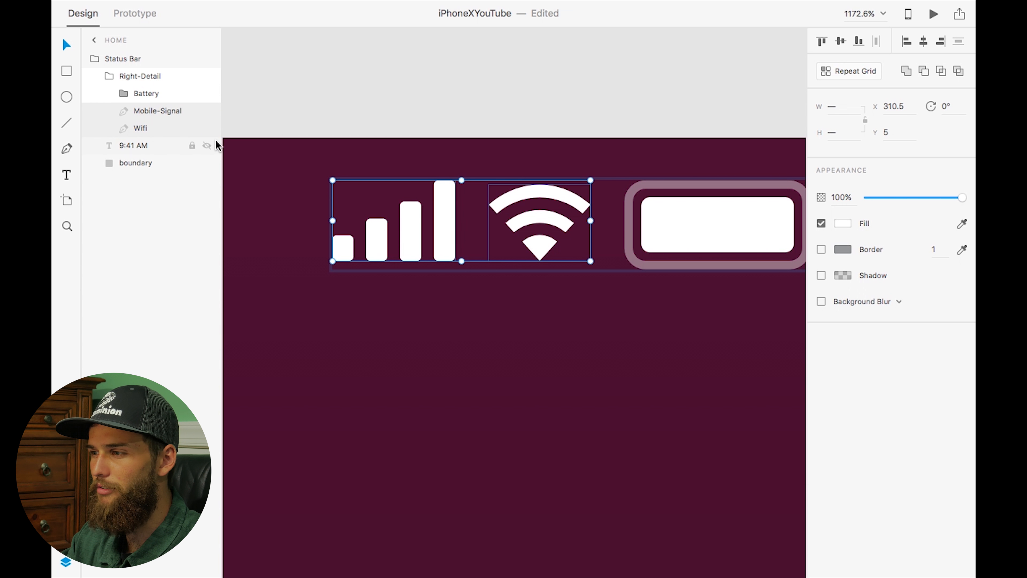
{"action": "left_click", "coordinate": [160, 77]}
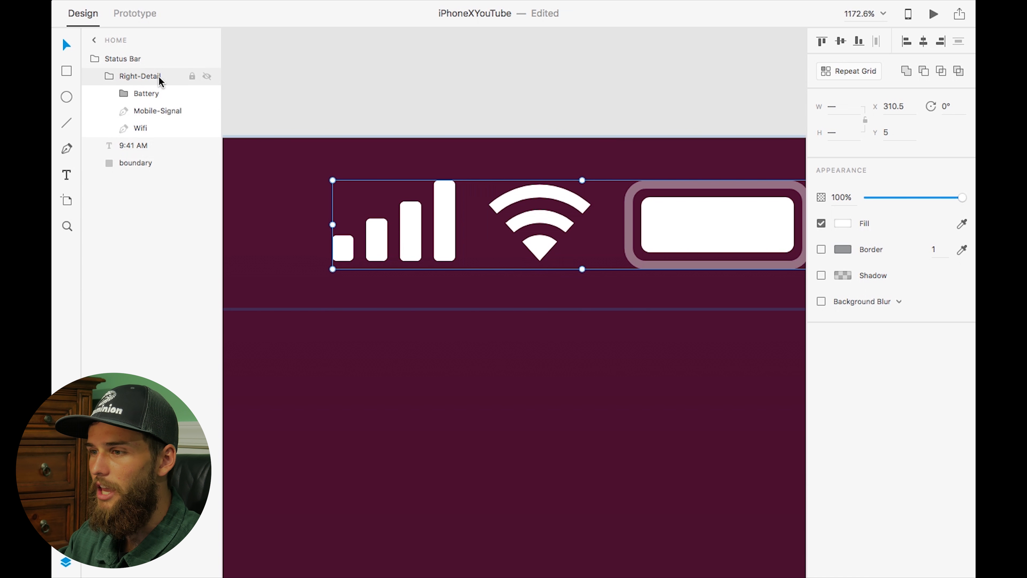
{"action": "left_click", "coordinate": [145, 130]}
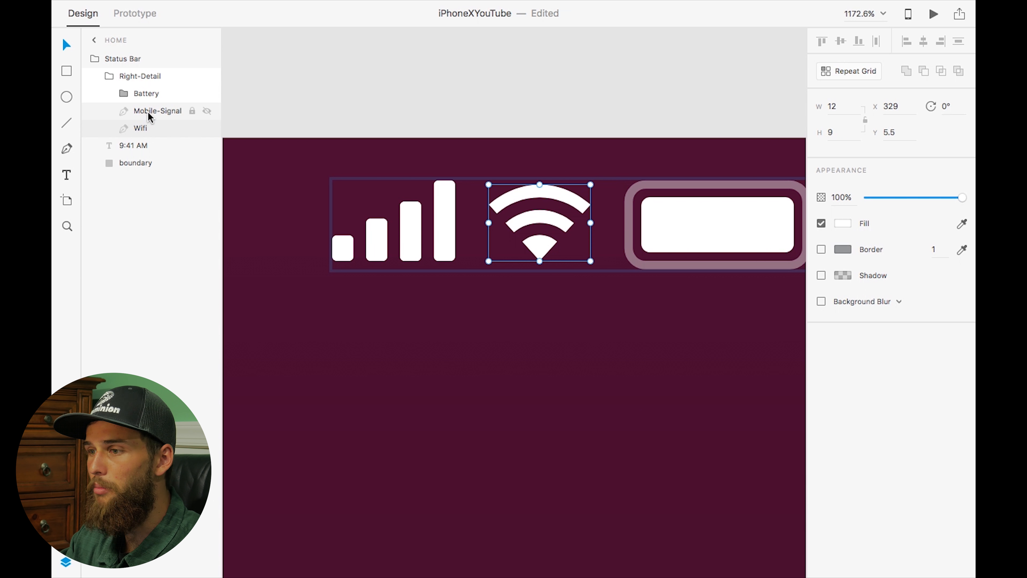
{"action": "left_click", "coordinate": [147, 115], "text": "shift"}
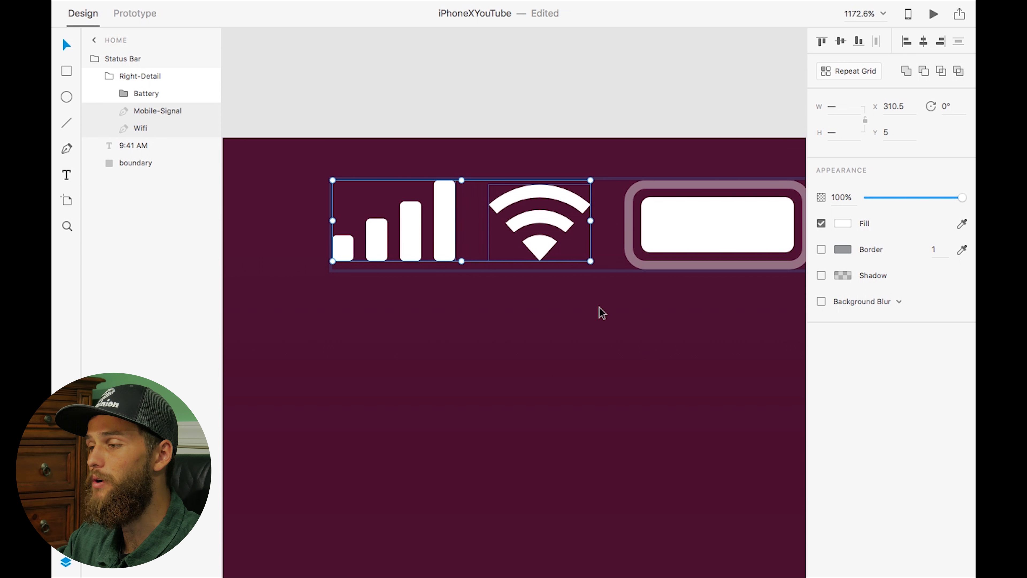
{"action": "key", "text": "Down"}
{"action": "key", "text": "Up"}
{"action": "key", "text": "Down"}
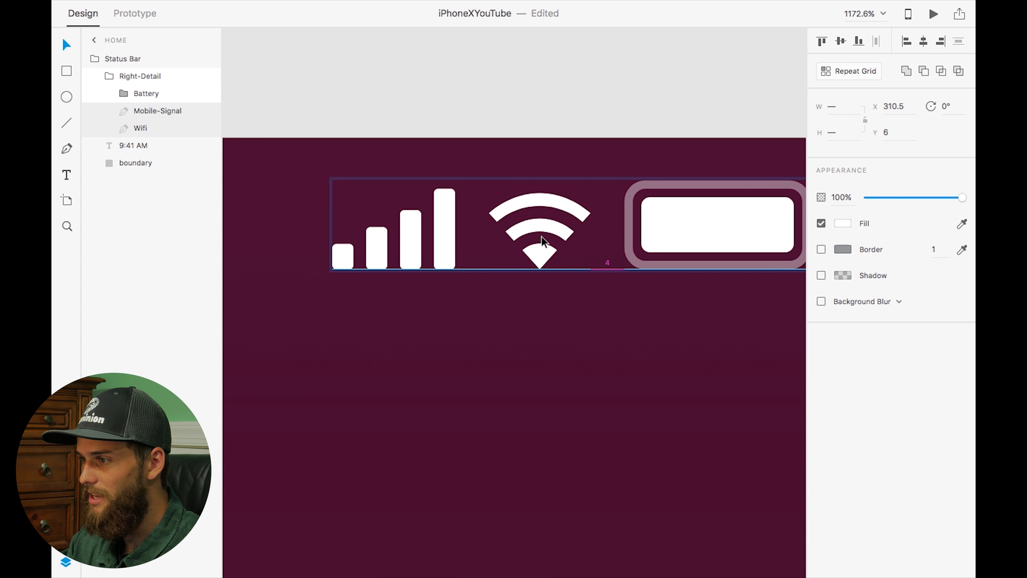
{"action": "key", "text": "Up"}
{"action": "key", "text": "Down"}
{"action": "key", "text": "Up"}
{"action": "key", "text": "Down"}
{"action": "key", "text": "Up"}
{"action": "key", "text": "Down"}
{"action": "key", "text": "Up"}
{"action": "key", "text": "Down"}
{"action": "key", "text": "Up"}
{"action": "key", "text": "Down"}
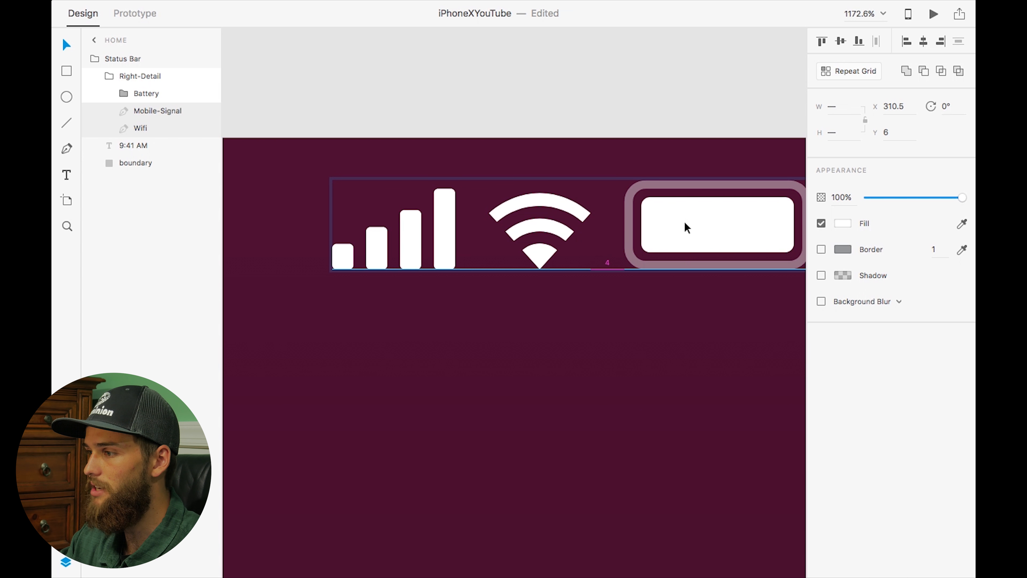
{"action": "left_click", "coordinate": [901, 134]}
{"action": "type", "text": "5.5"}
{"action": "key", "text": "Return"}
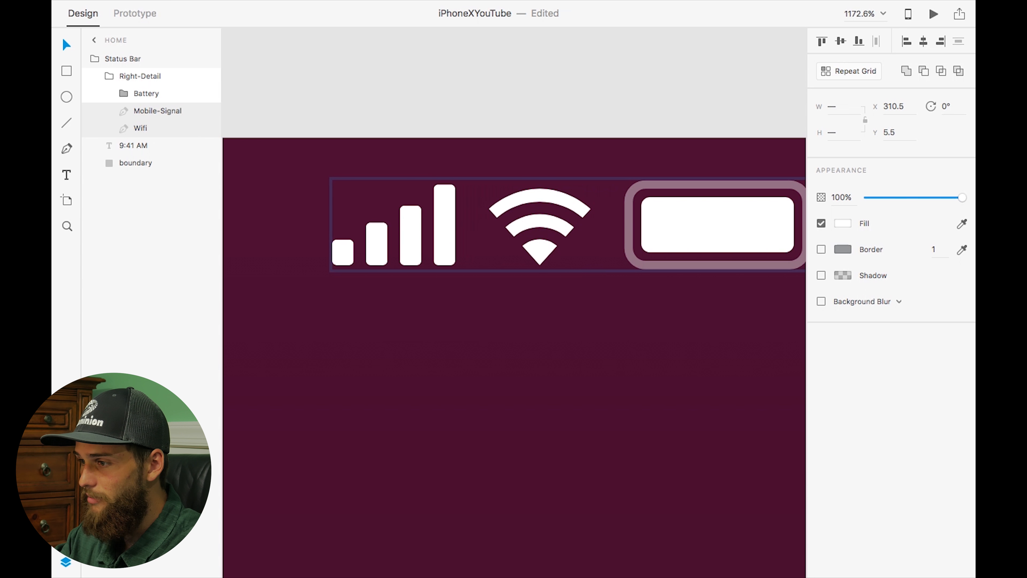
{"action": "key", "text": "Up"}
{"action": "key", "text": "Down"}
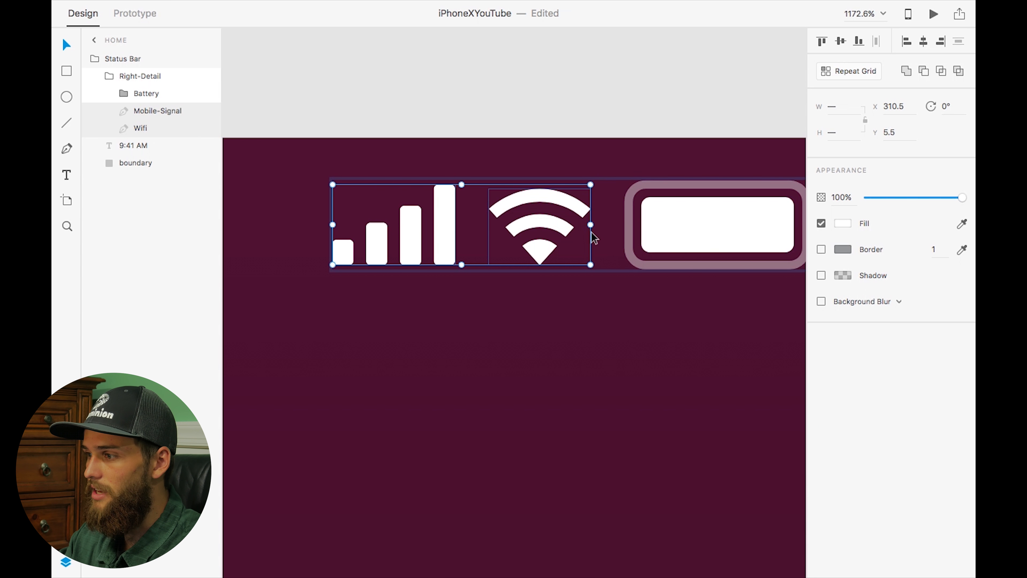
{"action": "key", "text": "super+s"}
Set the 9:41 AM time text's X position to 23
{"action": "scroll", "coordinate": [366, 309], "scroll_direction": "down", "scroll_amount": 5}
{"action": "scroll", "coordinate": [368, 314], "scroll_direction": "down", "scroll_amount": 4}
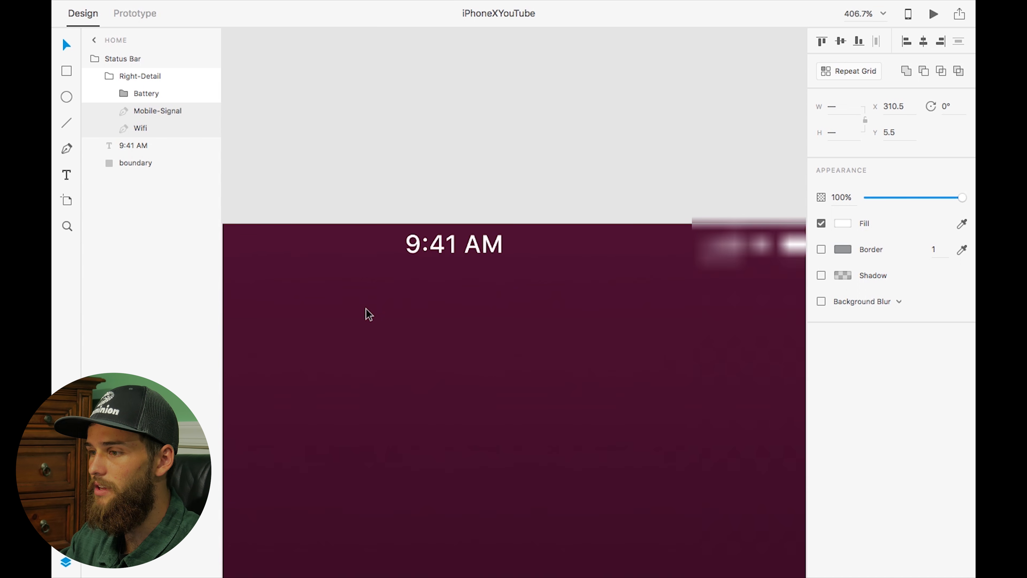
{"action": "left_click_drag", "start_coordinate": [477, 286], "coordinate": [274, 285]}
{"action": "left_click", "coordinate": [892, 107]}
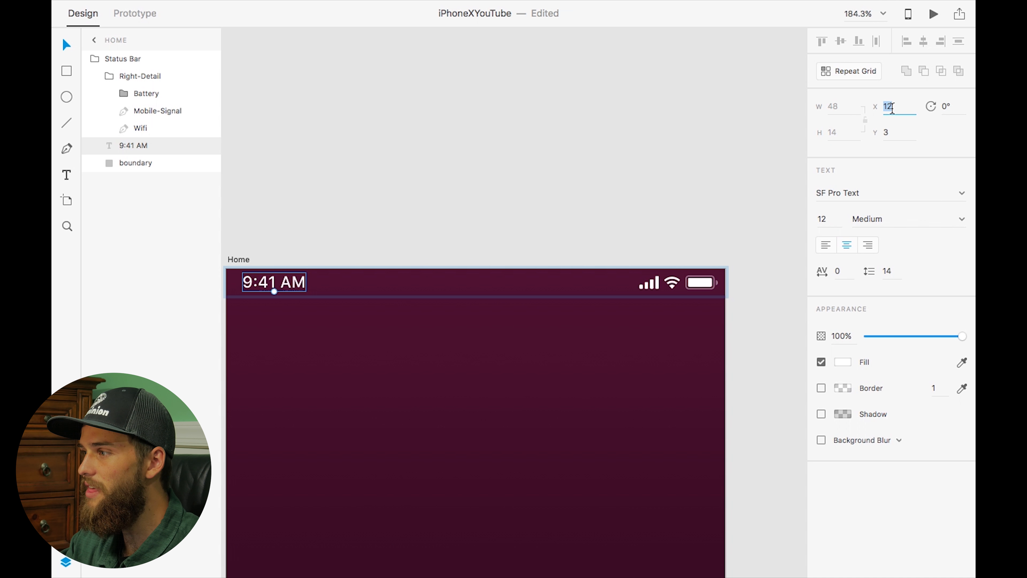
{"action": "type", "text": "25"}
{"action": "key", "text": "Return"}
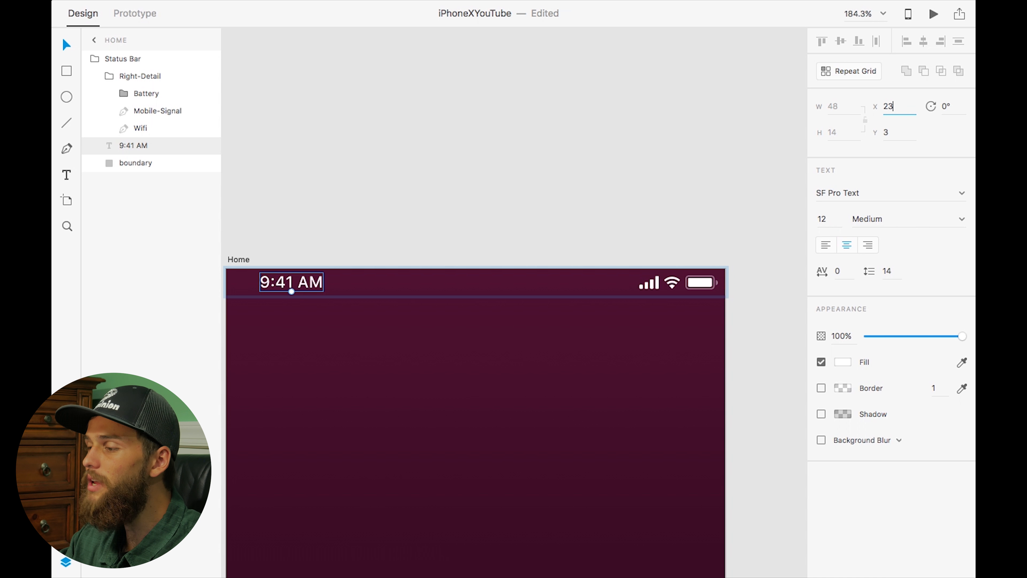
{"action": "key", "text": "Escape"}
Set the Right-Detail icon group's X position to 299
{"action": "left_click", "coordinate": [692, 285]}
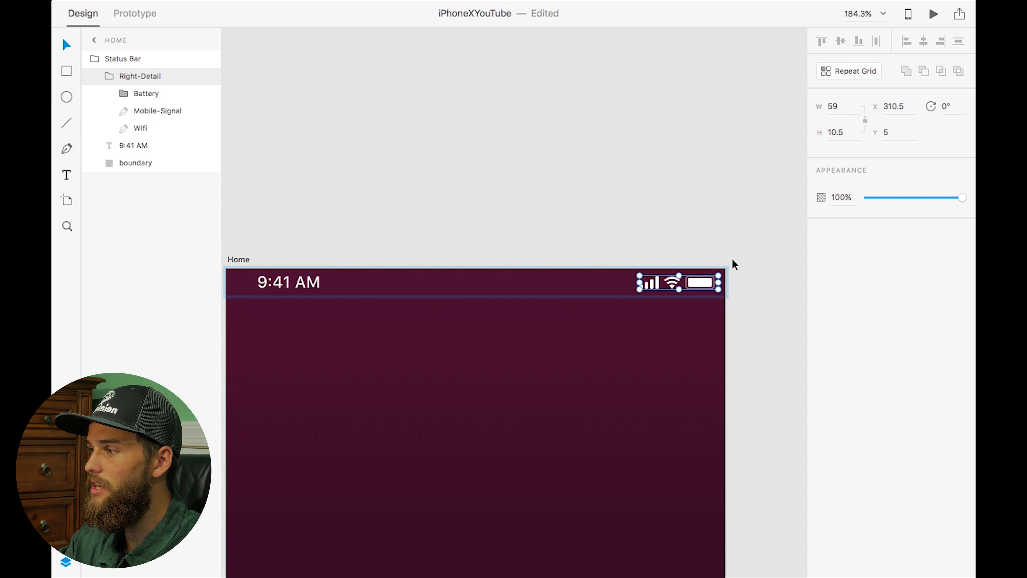
{"action": "left_click", "coordinate": [889, 106]}
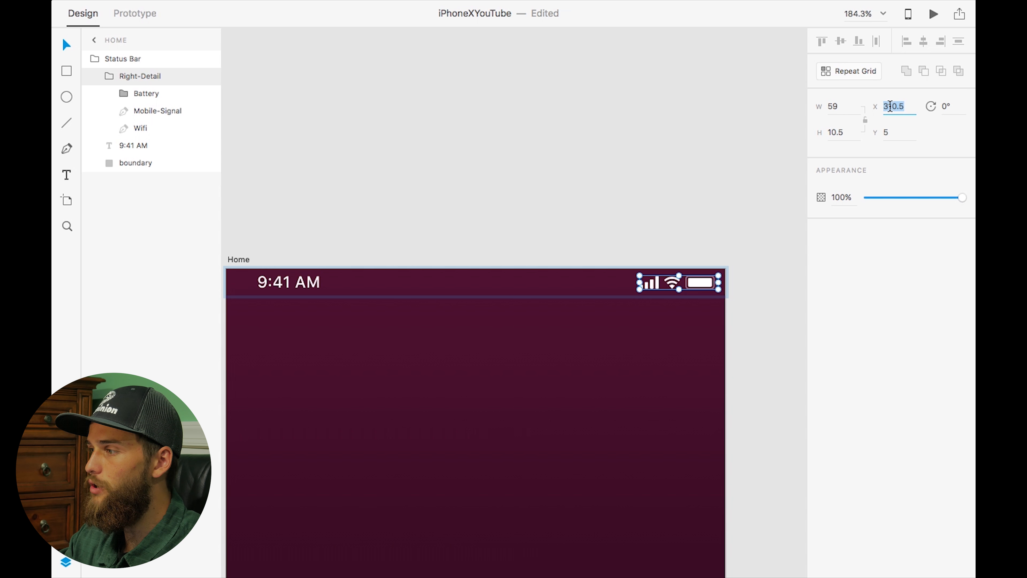
{"action": "type", "text": "299"}
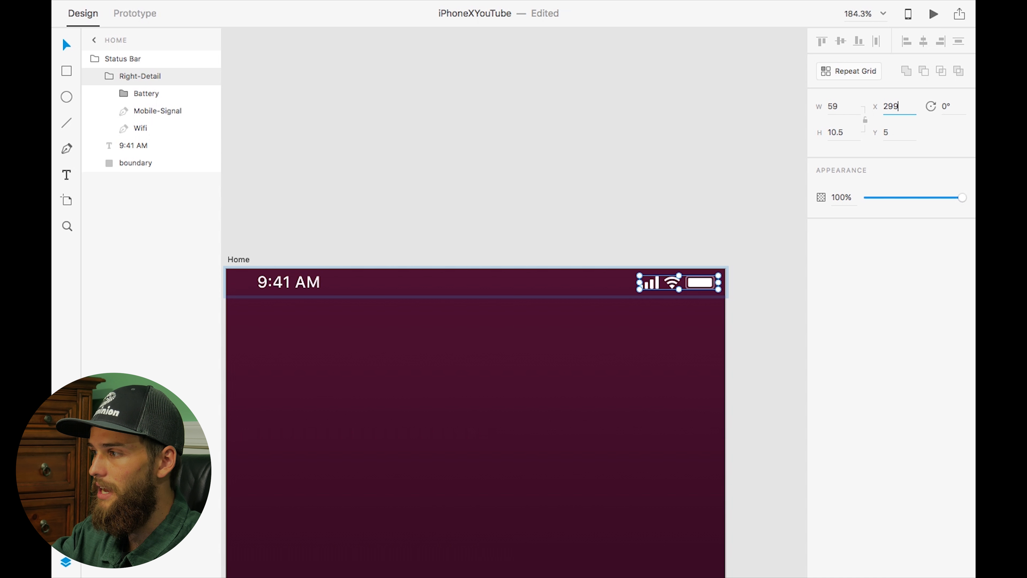
{"action": "key", "text": "Return"}
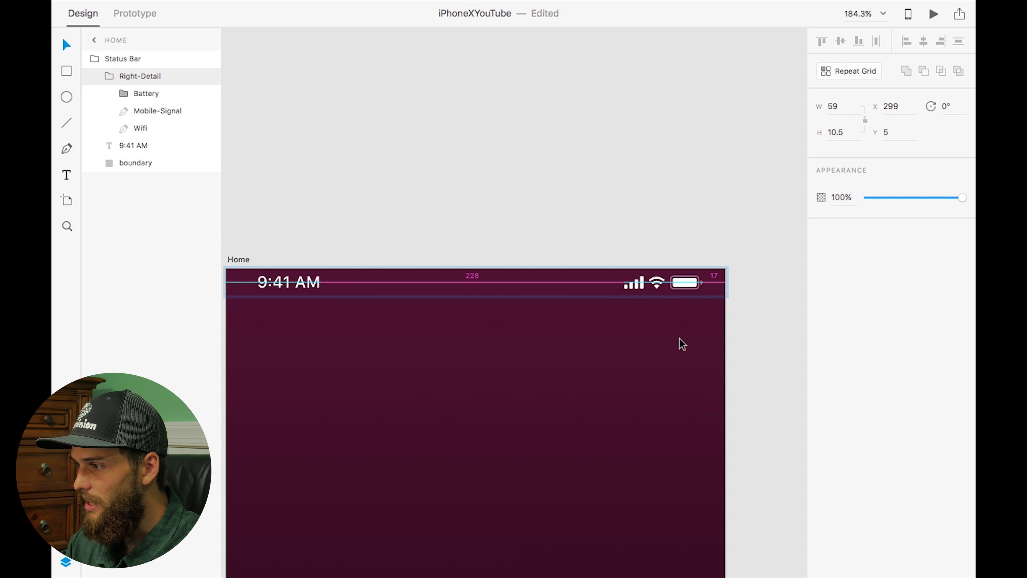
Move the whole Status Bar group down to Y 6
{"action": "scroll", "coordinate": [722, 306], "scroll_direction": "left", "scroll_amount": 5}
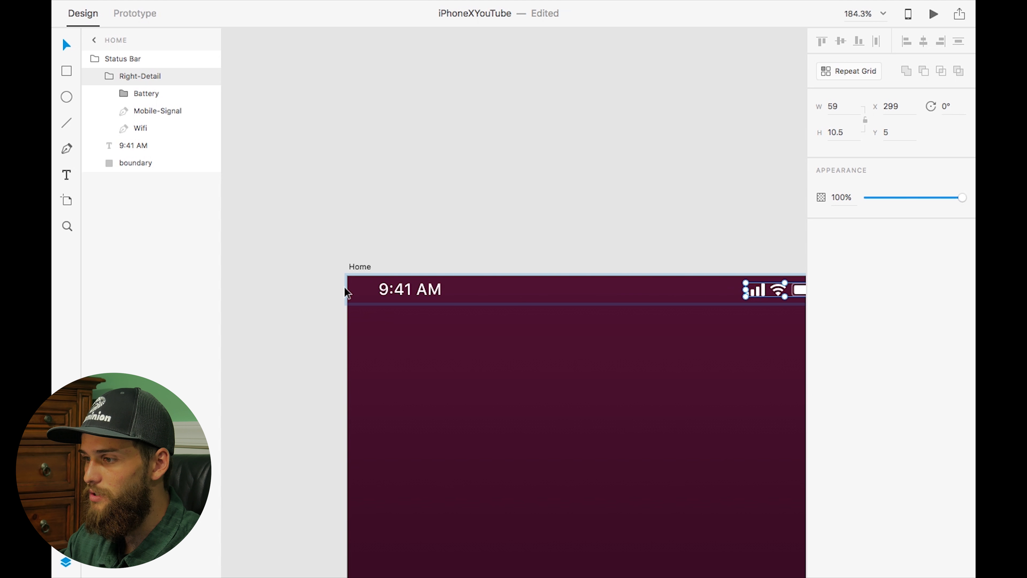
{"action": "scroll", "coordinate": [562, 332], "scroll_direction": "down", "scroll_amount": 4}
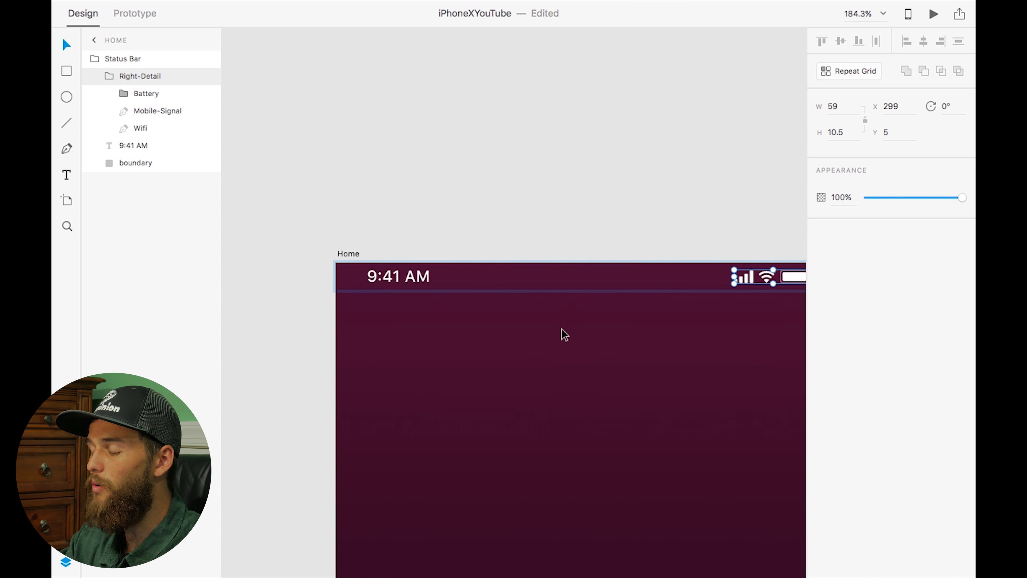
{"action": "left_click", "coordinate": [550, 232]}
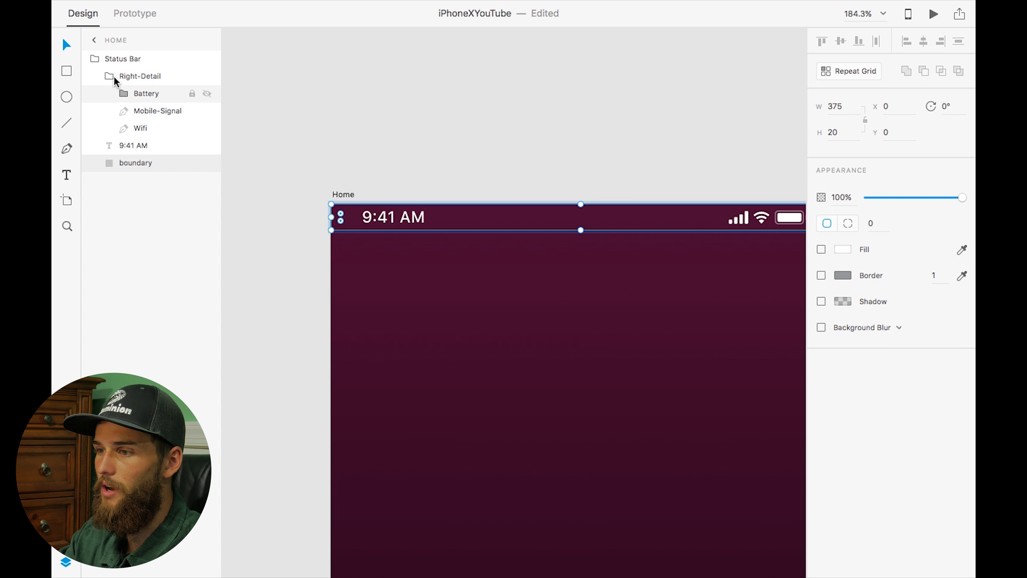
{"action": "left_click", "coordinate": [117, 59]}
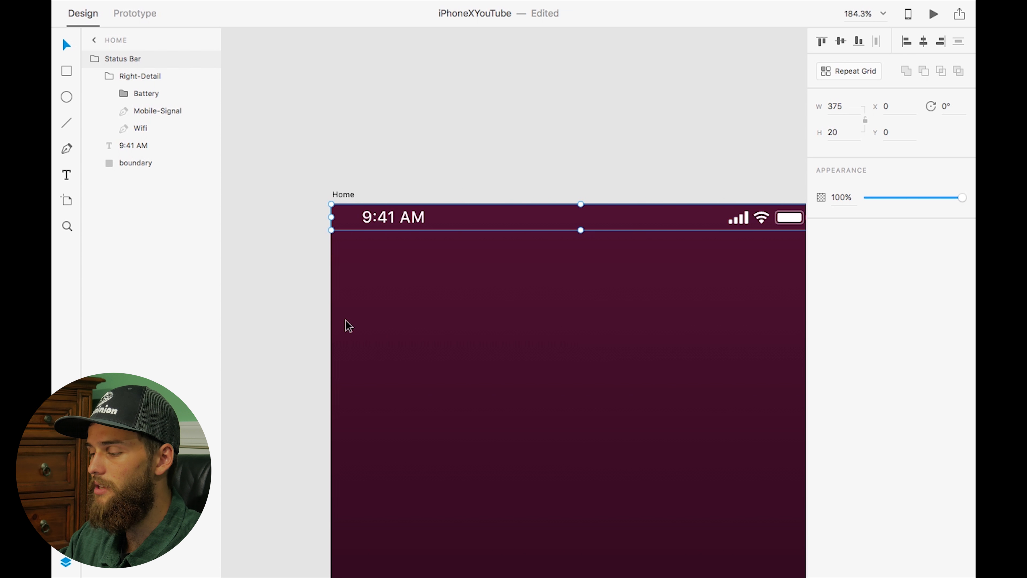
{"action": "key", "text": "Down"}
{"action": "key", "text": "Down"}
{"action": "key", "text": "Down"}
{"action": "key", "text": "Down"}
{"action": "key", "text": "Down"}
{"action": "key", "text": "Down"}
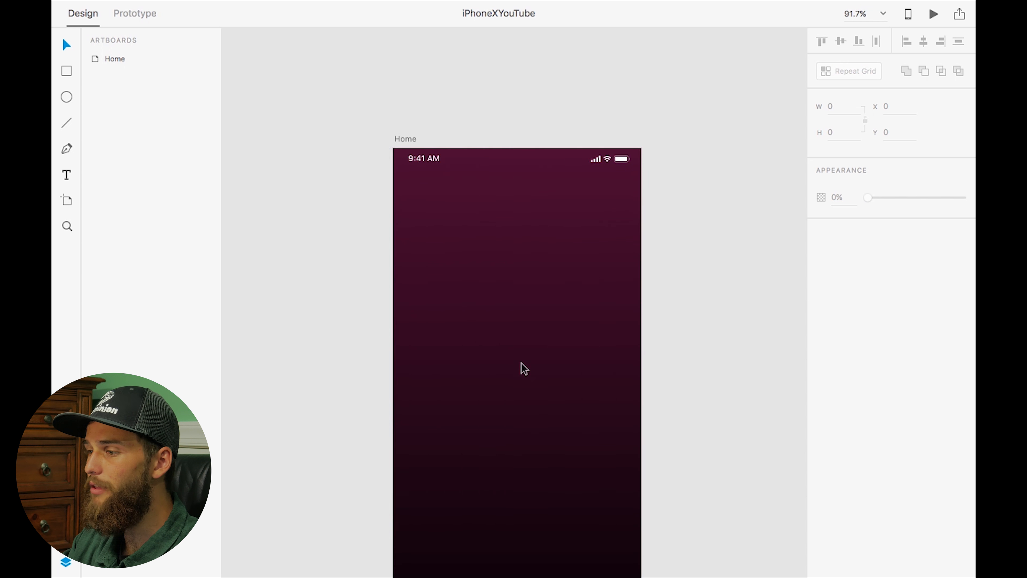
Add a text label reading HOME below the status bar, near the artboard's centre
{"action": "scroll", "coordinate": [523, 367], "scroll_direction": "down", "scroll_amount": 3}
{"action": "scroll", "coordinate": [523, 367], "scroll_direction": "right", "scroll_amount": 2}
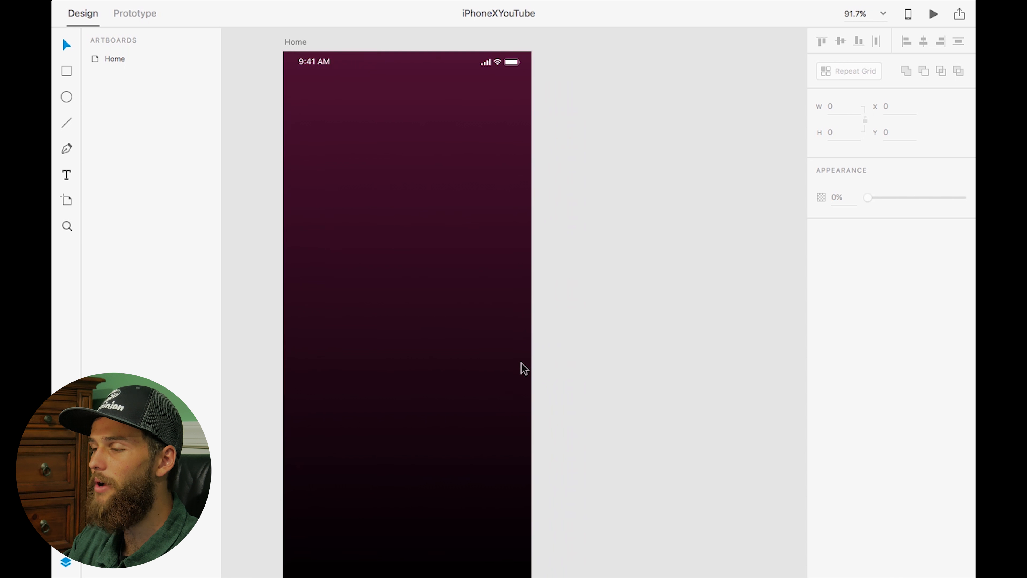
{"action": "scroll", "coordinate": [523, 367], "scroll_direction": "left", "scroll_amount": 3}
{"action": "scroll", "coordinate": [522, 363], "scroll_direction": "up", "scroll_amount": 3}
{"action": "scroll", "coordinate": [521, 363], "scroll_direction": "left", "scroll_amount": 1}
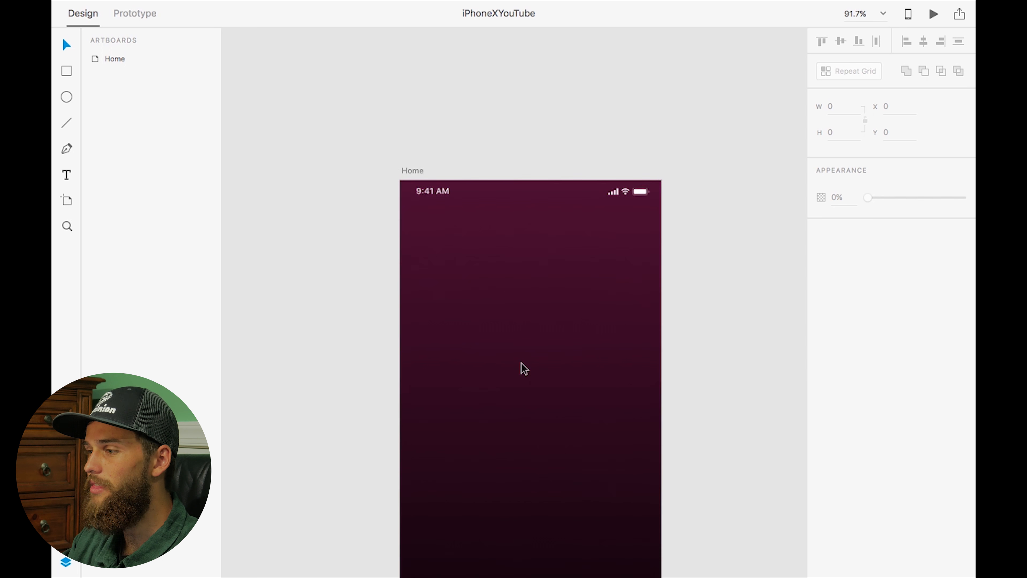
{"action": "scroll", "coordinate": [522, 367], "scroll_direction": "up", "scroll_amount": 5}
{"action": "scroll", "coordinate": [522, 367], "scroll_direction": "up", "scroll_amount": 5}
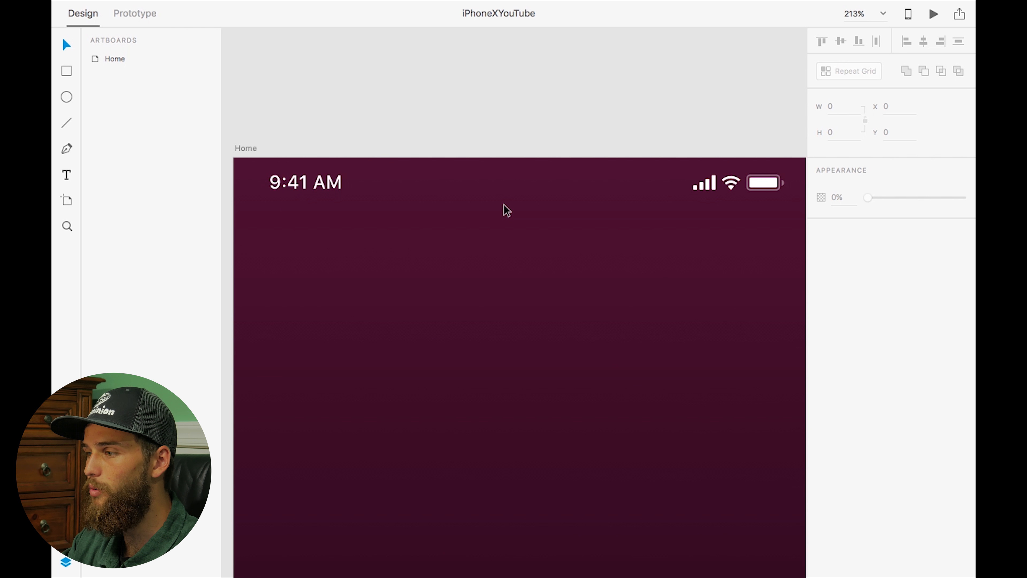
{"action": "key", "text": "t"}
{"action": "left_click", "coordinate": [510, 225]}
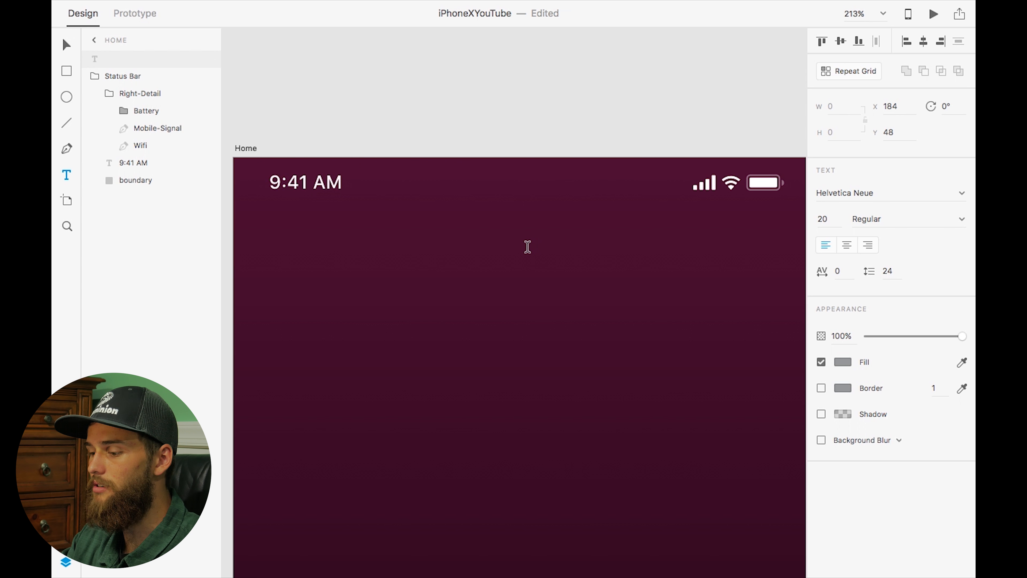
{"action": "type", "text": "HOME"}
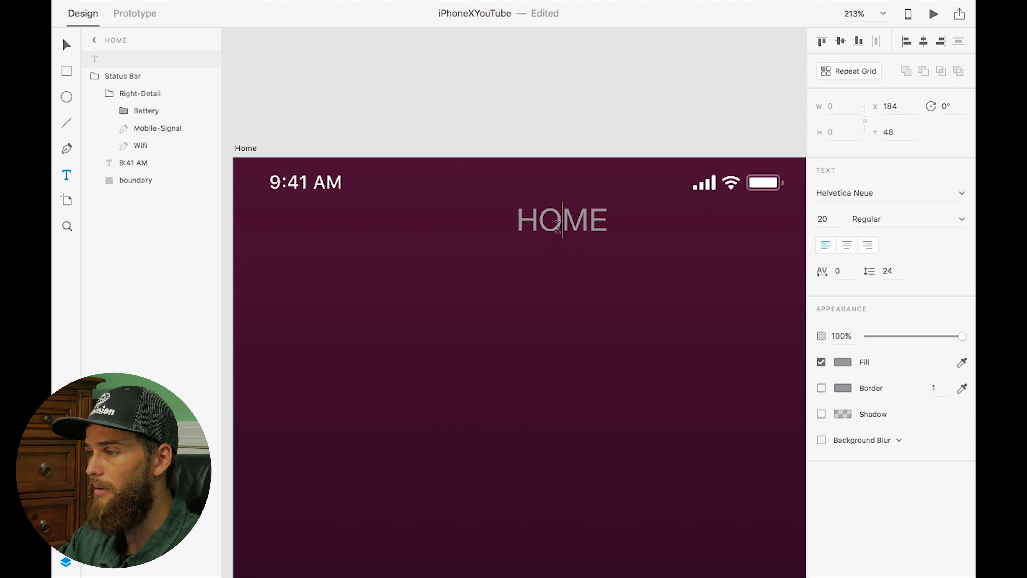
Set the HOME text's fill colour to white
{"action": "double_click", "coordinate": [558, 226]}
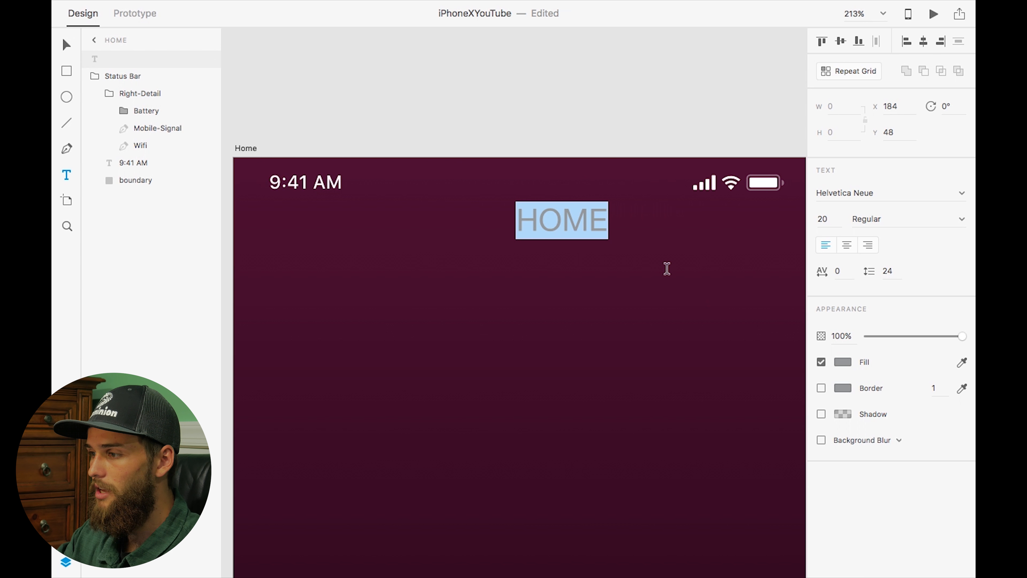
{"action": "left_click", "coordinate": [843, 361]}
{"action": "left_click_drag", "start_coordinate": [684, 311], "coordinate": [640, 232]}
{"action": "left_click", "coordinate": [910, 239]}
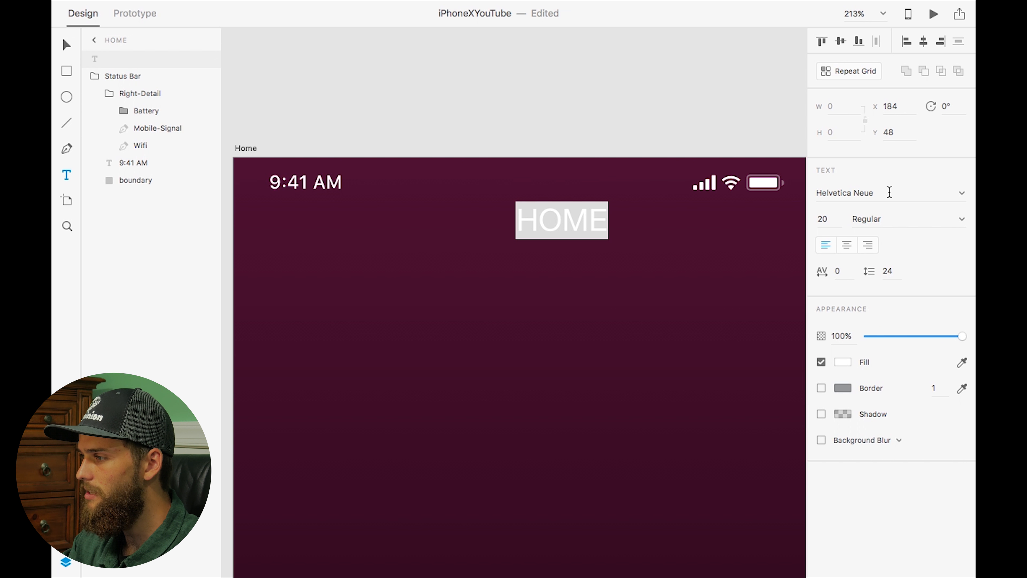
Change the HOME text's font to SF Pro Display Bold
{"action": "left_click", "coordinate": [888, 194]}
{"action": "type", "text": "SF "}
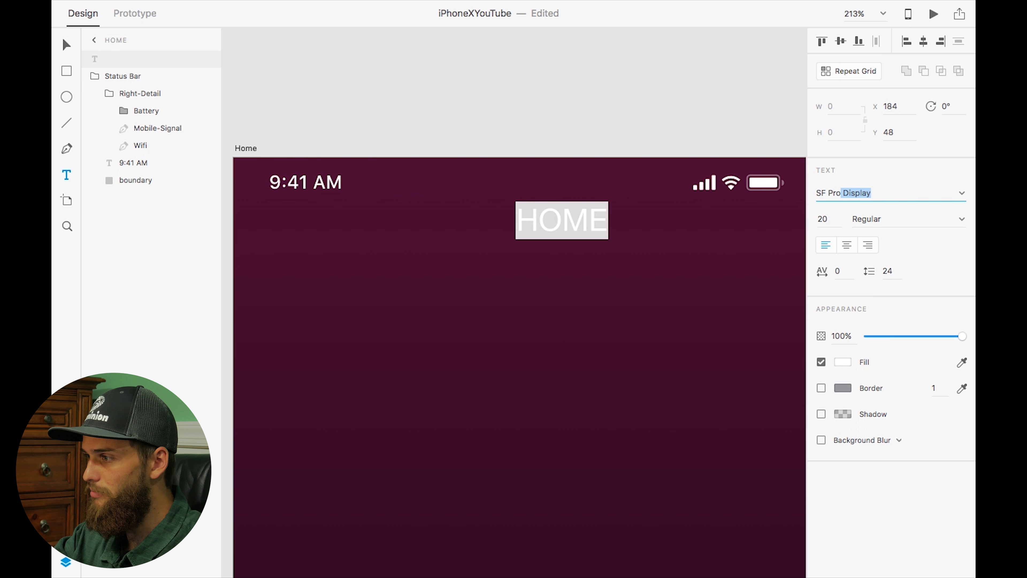
{"action": "type", "text": "Pro"}
{"action": "key", "text": "Return"}
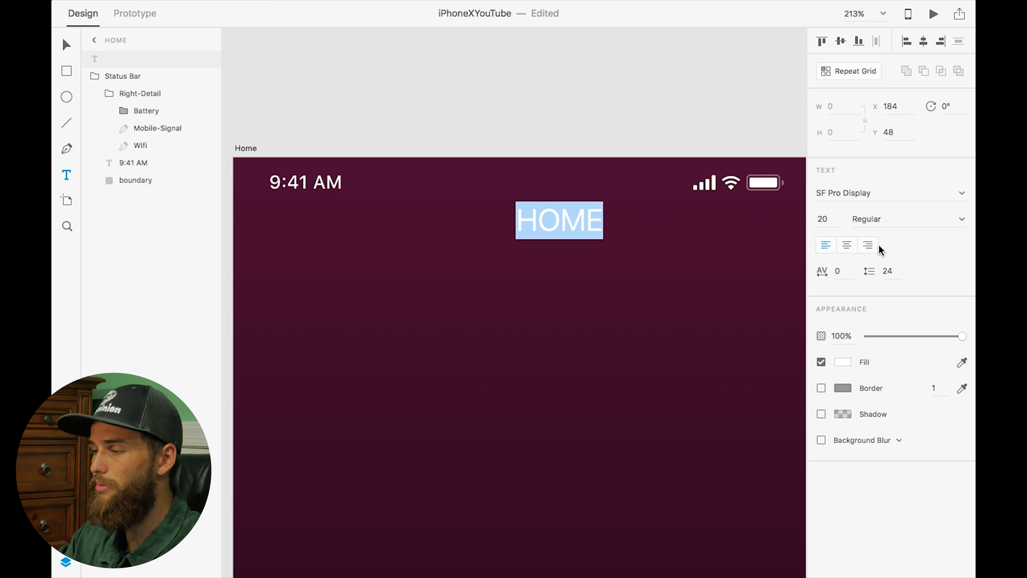
{"action": "left_click", "coordinate": [911, 223]}
{"action": "type", "text": "Bold"}
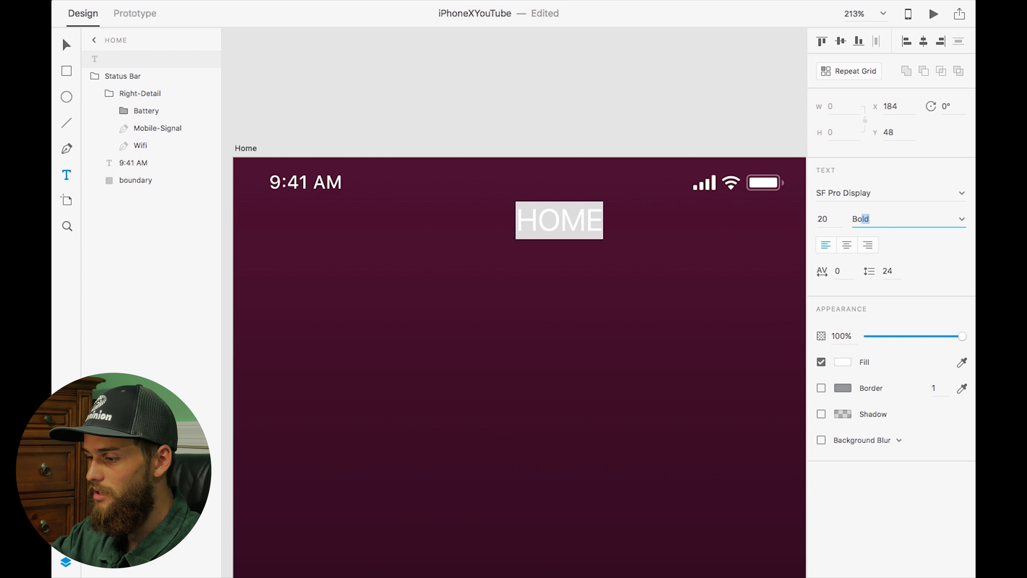
{"action": "key", "text": "Return"}
Set the HOME text's character spacing to 12 and line spacing to 20, and centre-align it
{"action": "left_click", "coordinate": [839, 271]}
{"action": "type", "text": "12"}
{"action": "key", "text": "Return"}
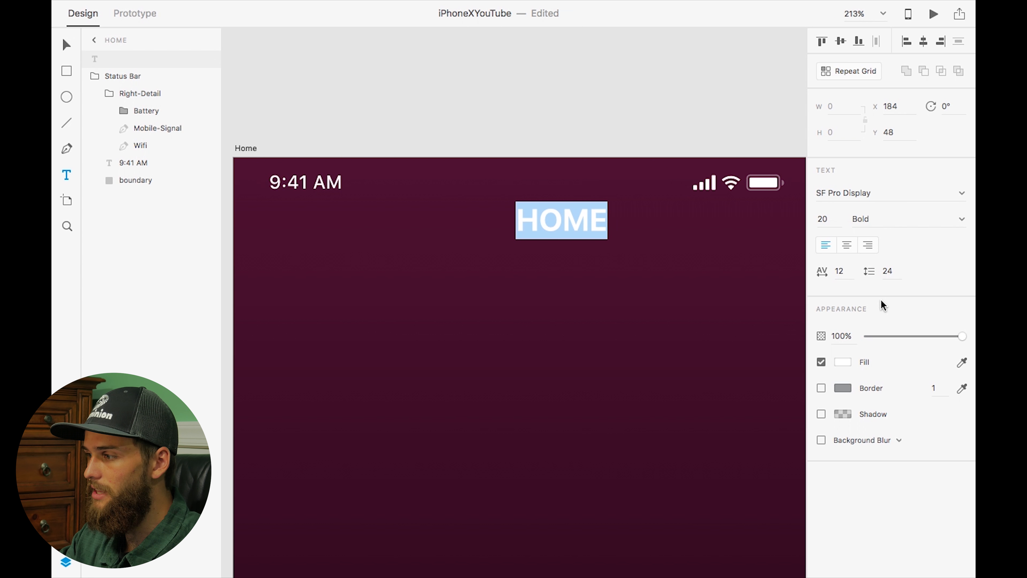
{"action": "left_click", "coordinate": [887, 271]}
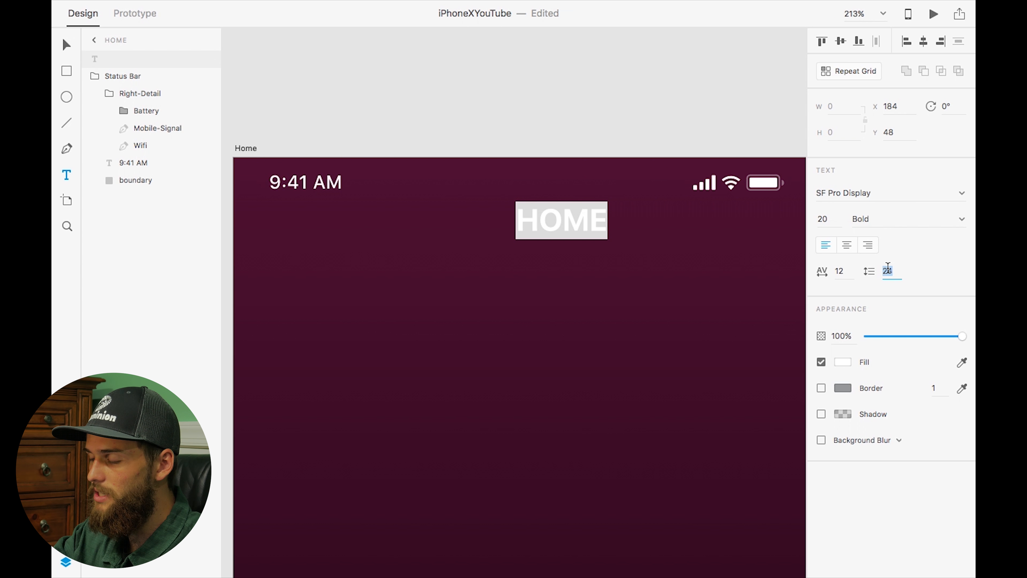
{"action": "type", "text": "20"}
{"action": "key", "text": "Return"}
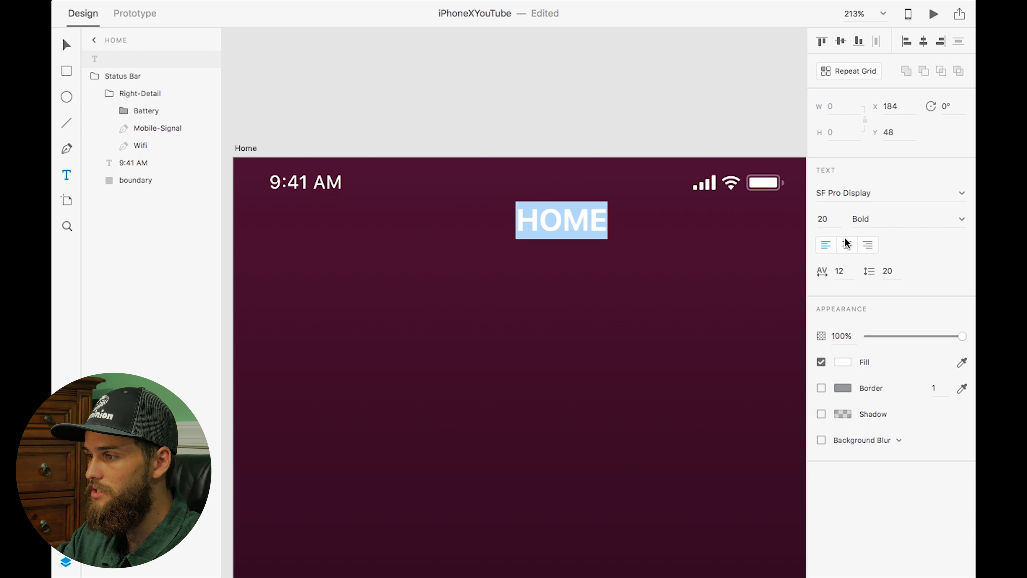
{"action": "left_click", "coordinate": [848, 248]}
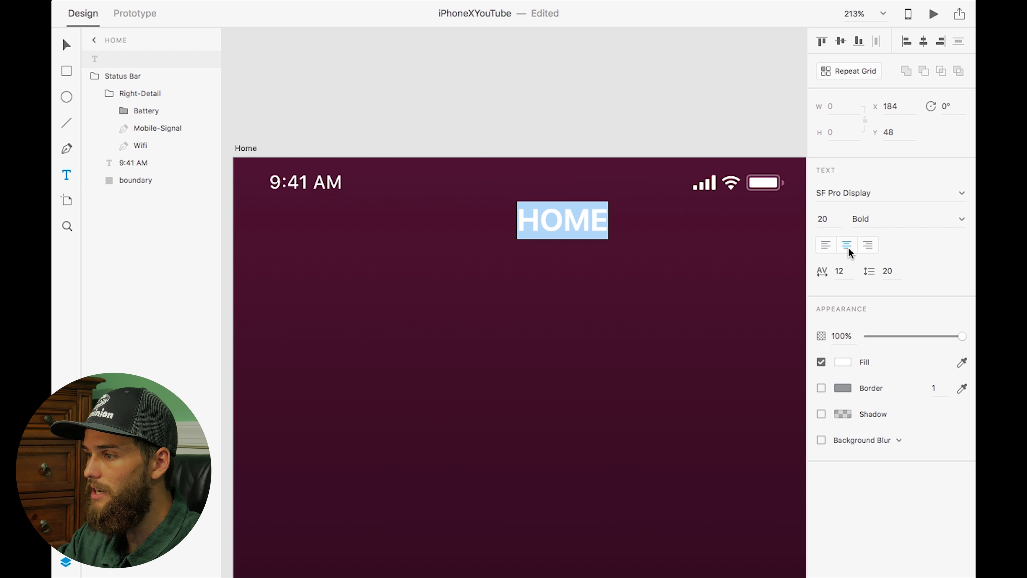
Set the HOME text's font size to 17
{"action": "left_click", "coordinate": [824, 220]}
{"action": "type", "text": "17"}
{"action": "key", "text": "Return"}
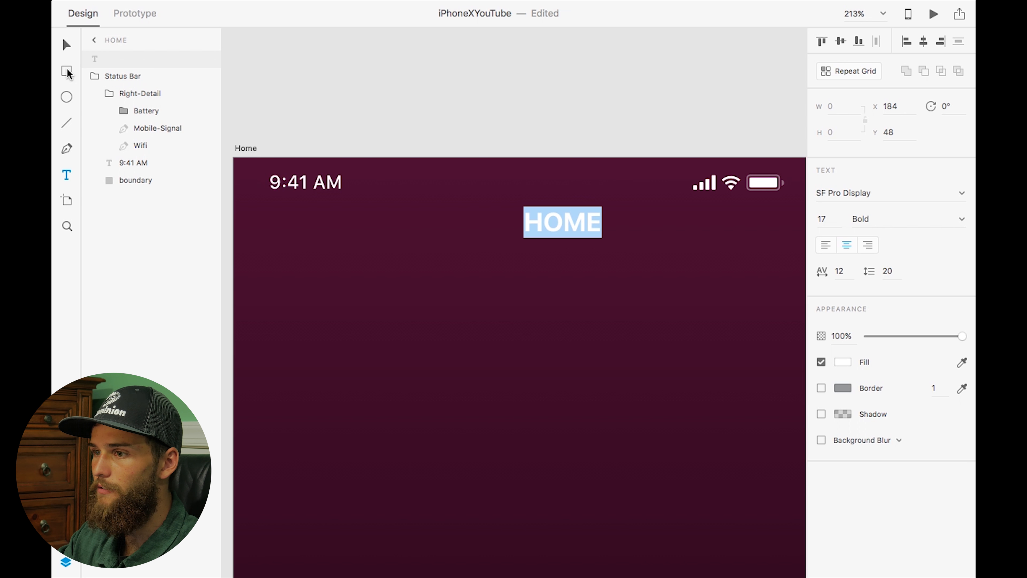
{"action": "left_click", "coordinate": [65, 45]}
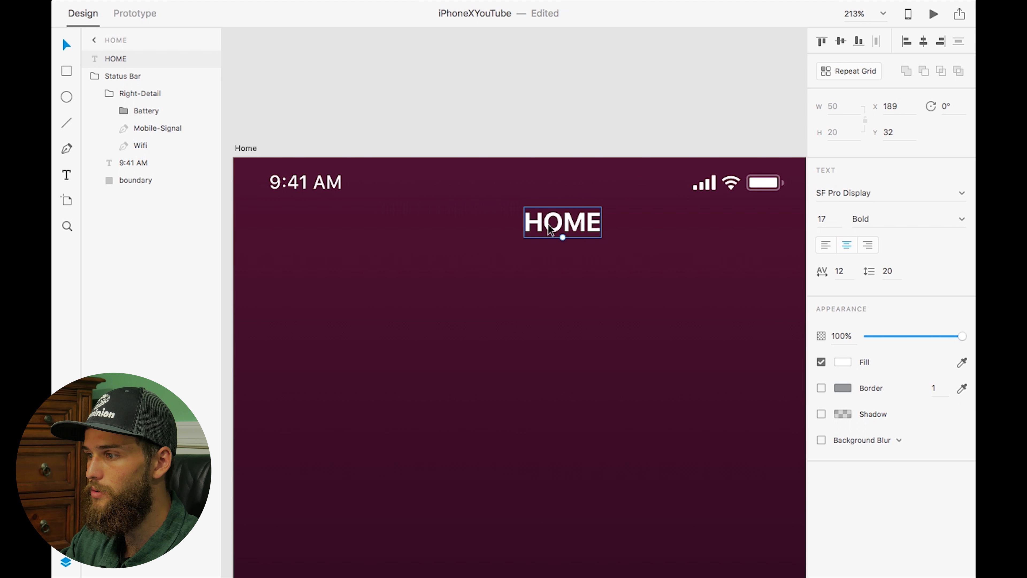
Centre the HOME text horizontally on the artboard and nudge it down to Y 41
{"action": "left_click_drag", "start_coordinate": [561, 226], "coordinate": [521, 227]}
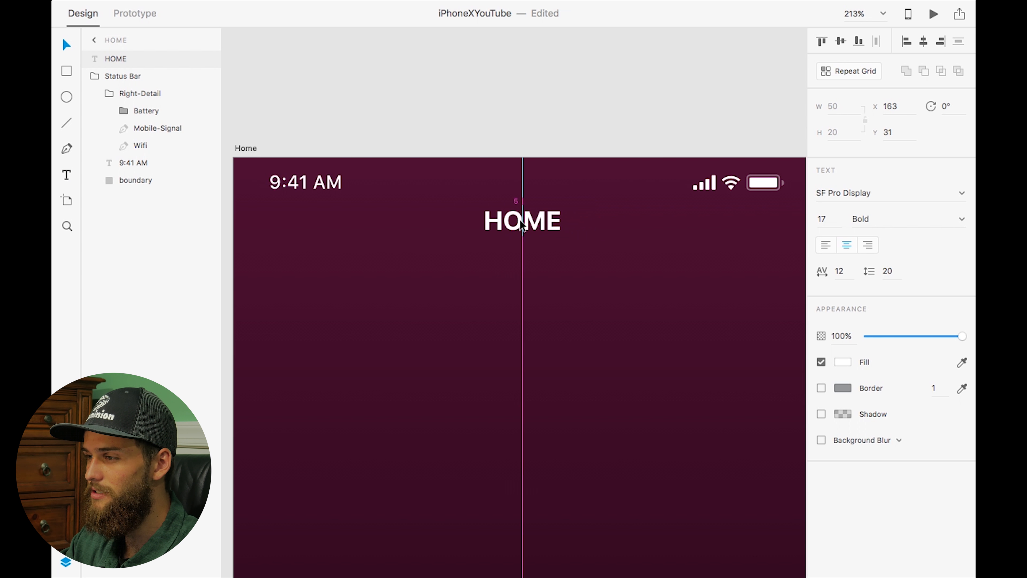
{"action": "key", "text": "shift+Down"}
{"action": "scroll", "coordinate": [519, 221], "scroll_direction": "up", "scroll_amount": 5}
{"action": "scroll", "coordinate": [522, 226], "scroll_direction": "down", "scroll_amount": 5}
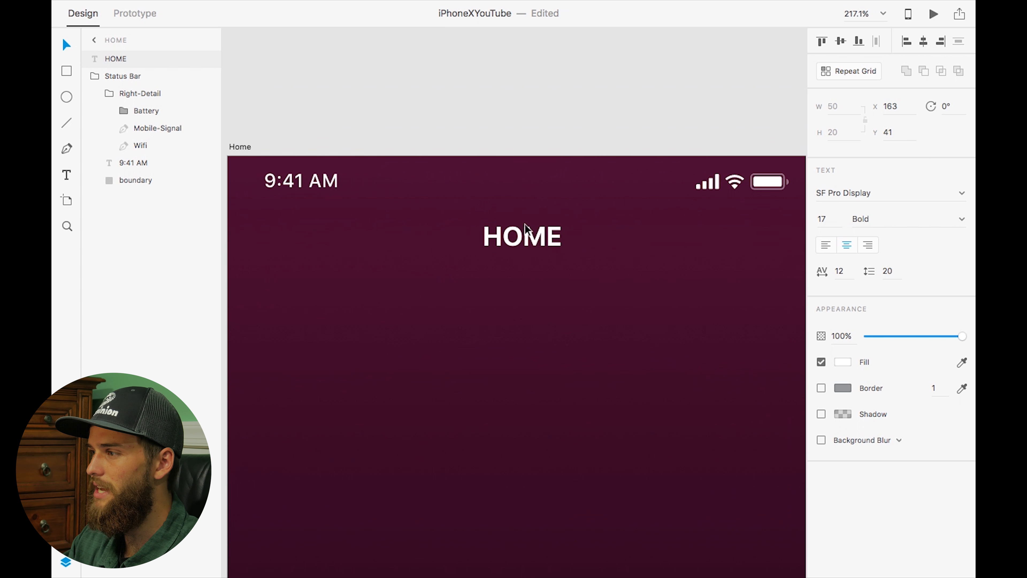
Rename the HOME text layer to Home
{"action": "scroll", "coordinate": [524, 229], "scroll_direction": "right", "scroll_amount": 2}
{"action": "scroll", "coordinate": [524, 229], "scroll_direction": "down", "scroll_amount": 1}
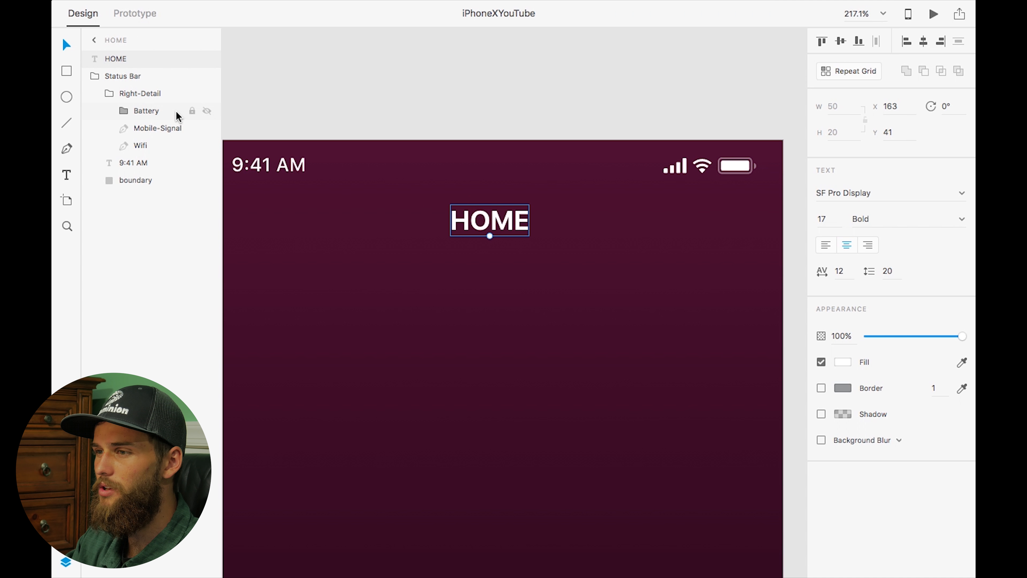
{"action": "double_click", "coordinate": [120, 59]}
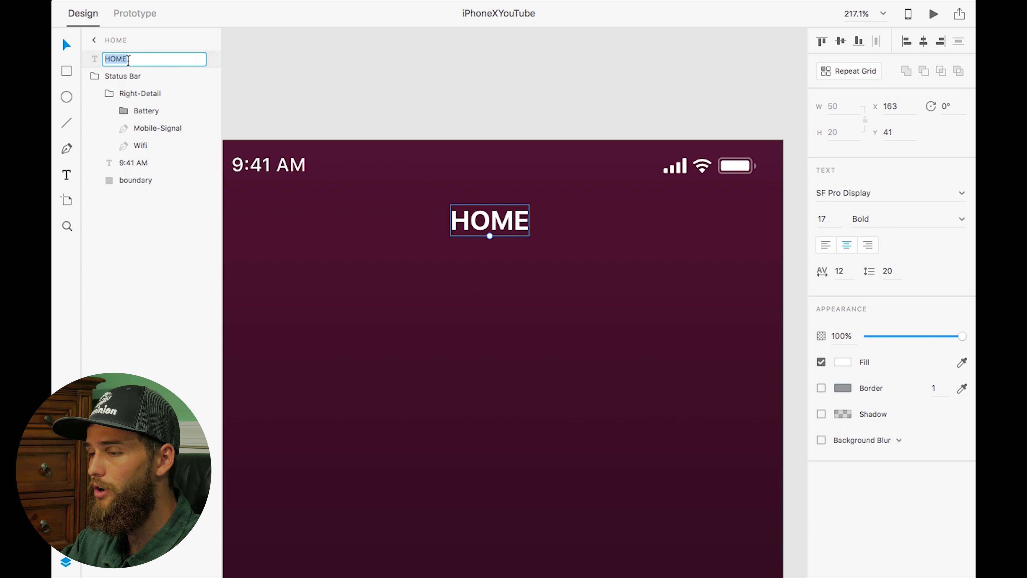
{"action": "type", "text": "Home"}
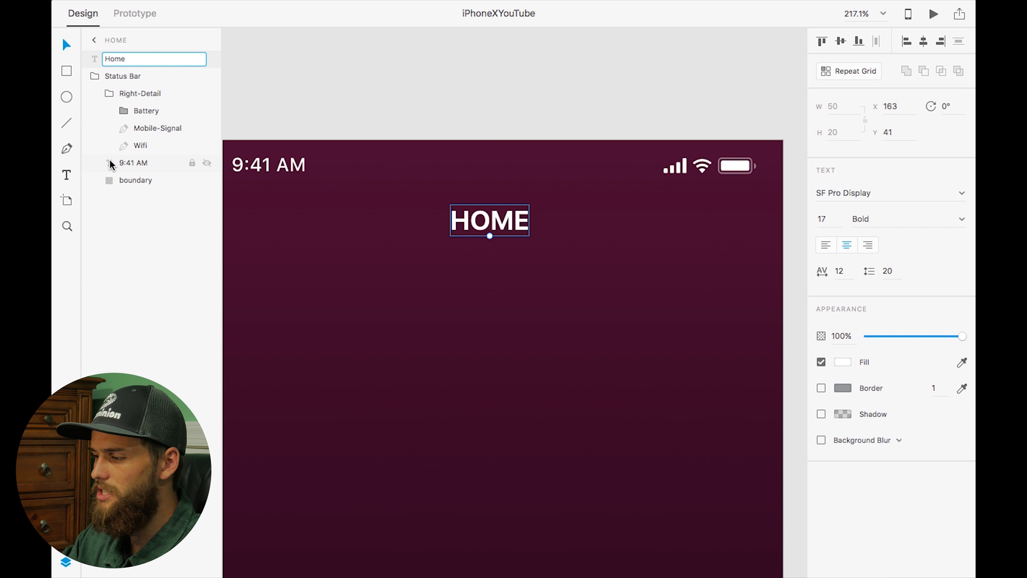
{"action": "key", "text": "Return"}
Collapse the Right-Detail and Status Bar groups in the layers list
{"action": "left_click", "coordinate": [103, 93]}
{"action": "left_click", "coordinate": [94, 76]}
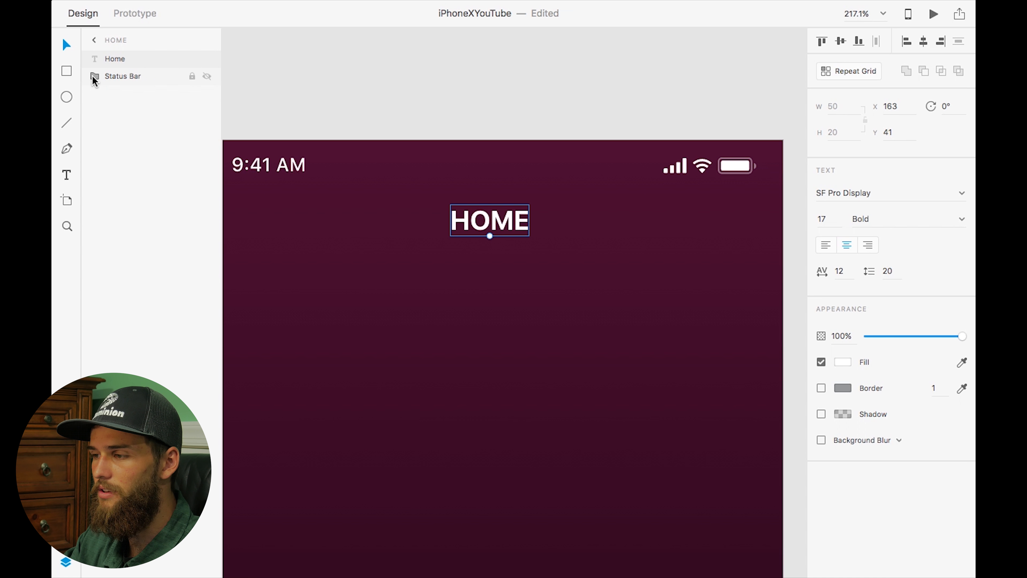
{"action": "scroll", "coordinate": [433, 270], "scroll_direction": "left", "scroll_amount": 2}
{"action": "scroll", "coordinate": [434, 270], "scroll_direction": "up", "scroll_amount": 1}
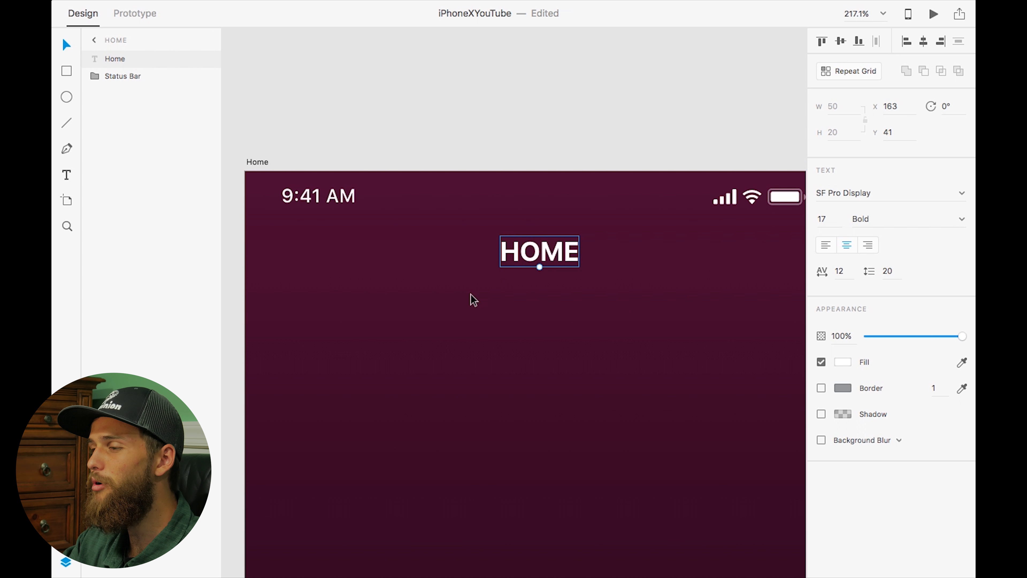
Switch to the Apple UI Design Resources document and copy the dark Large Title navigation bar with star and Edit
{"action": "key", "text": "ctrl+Left"}
{"action": "scroll", "coordinate": [471, 295], "scroll_direction": "right", "scroll_amount": 13}
{"action": "scroll", "coordinate": [471, 295], "scroll_direction": "down", "scroll_amount": 3}
{"action": "scroll", "coordinate": [471, 295], "scroll_direction": "down", "scroll_amount": 5}
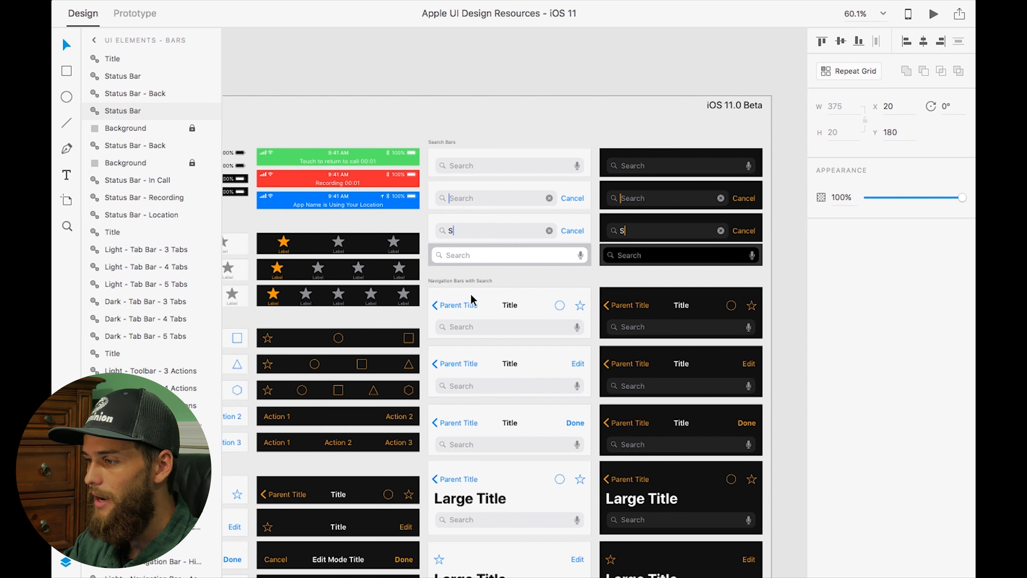
{"action": "scroll", "coordinate": [471, 295], "scroll_direction": "down", "scroll_amount": 4}
{"action": "scroll", "coordinate": [471, 295], "scroll_direction": "right", "scroll_amount": 2}
{"action": "scroll", "coordinate": [461, 322], "scroll_direction": "down", "scroll_amount": 3}
{"action": "scroll", "coordinate": [461, 322], "scroll_direction": "right", "scroll_amount": 1}
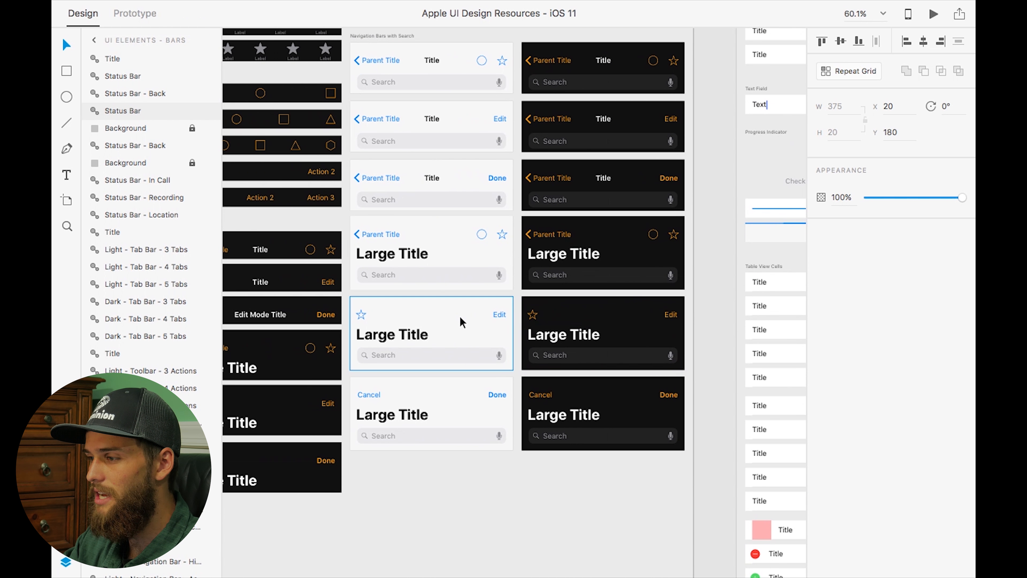
{"action": "left_click", "coordinate": [560, 309]}
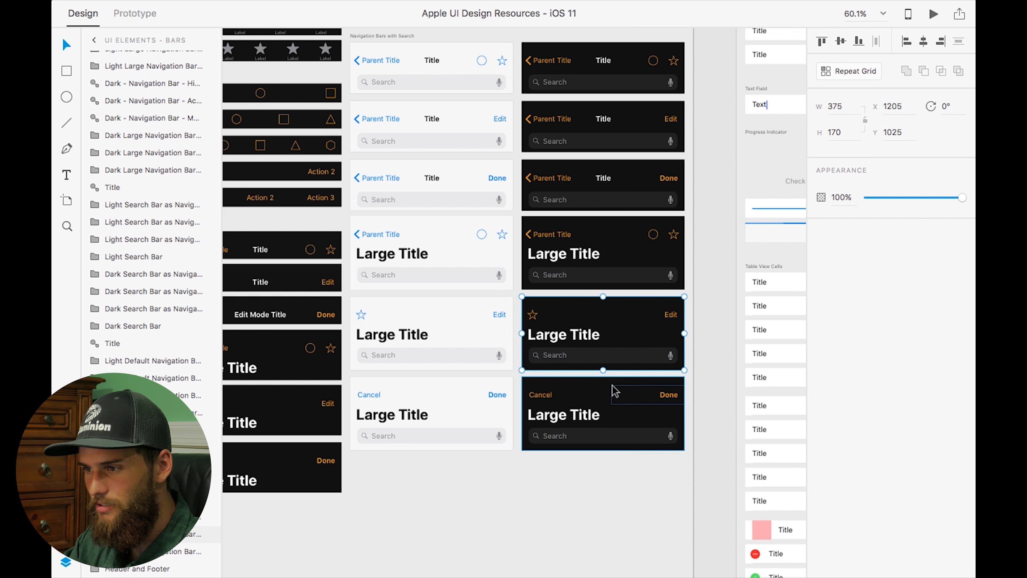
{"action": "scroll", "coordinate": [143, 134], "scroll_direction": "up", "scroll_amount": 10}
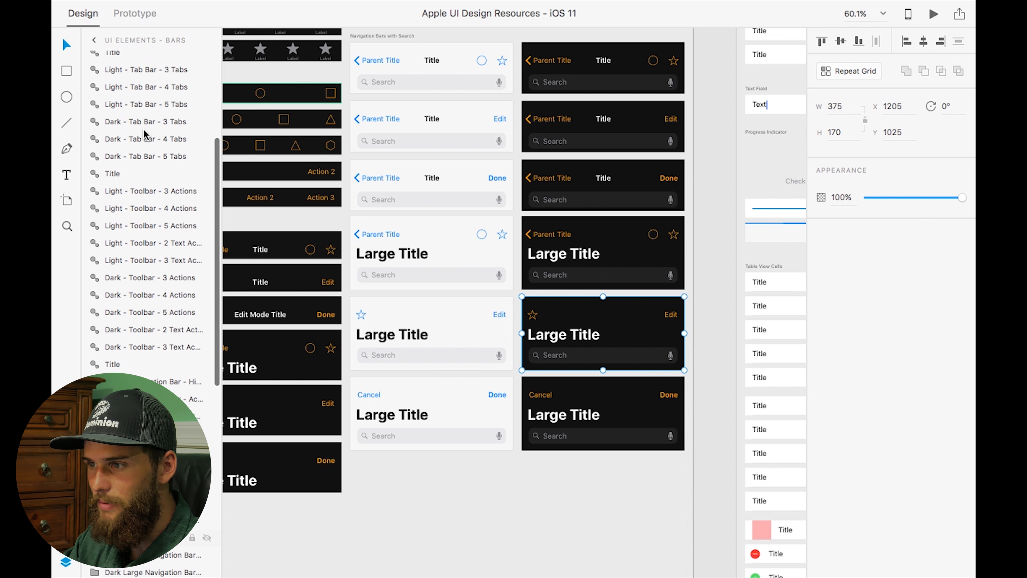
{"action": "left_click", "coordinate": [592, 306]}
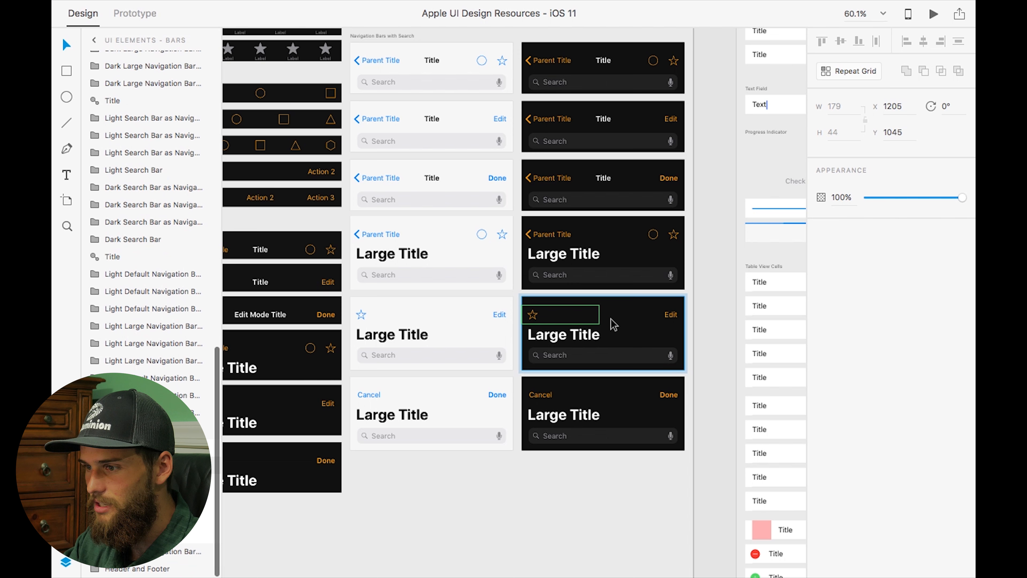
Paste the copied navigation bar into the Home artboard
{"action": "key", "text": "ctrl+Right"}
{"action": "left_click", "coordinate": [417, 272]}
{"action": "key", "text": "super+v"}
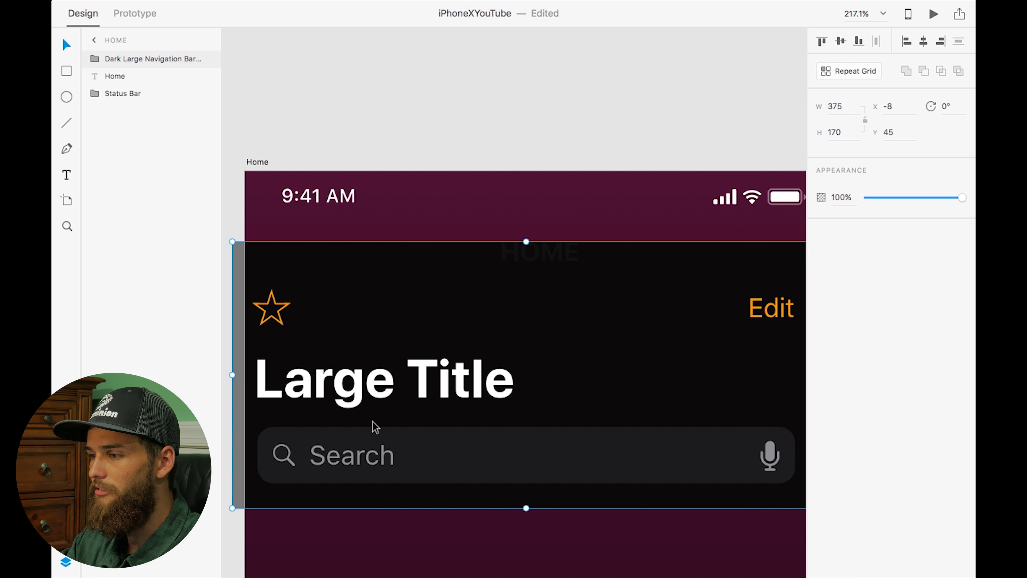
Position the pasted navigation bar at X 0, Y 65 just below the HOME label
{"action": "scroll", "coordinate": [403, 315], "scroll_direction": "down", "scroll_amount": 5}
{"action": "left_click_drag", "start_coordinate": [368, 257], "coordinate": [381, 299]}
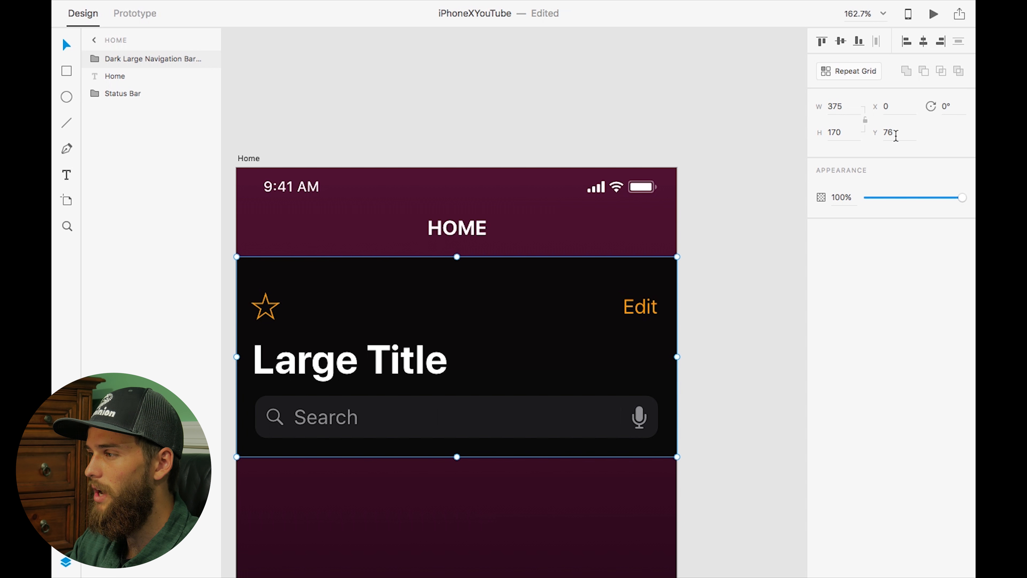
{"action": "key", "text": "Return"}
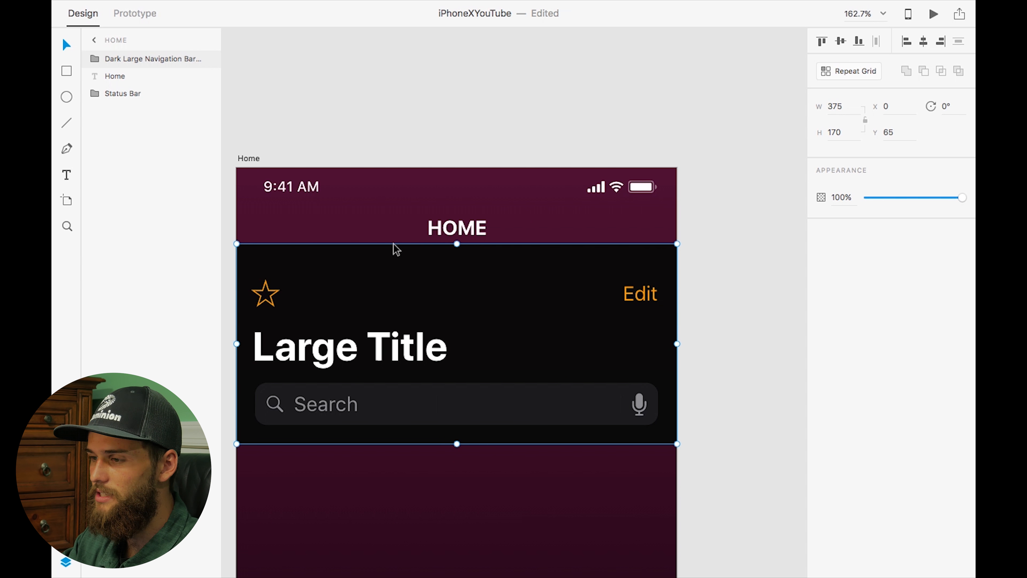
Expand the navigation bar group and its Left Accessory, Right Accessory and Search Field subgroups in the layers list
{"action": "left_click", "coordinate": [95, 60]}
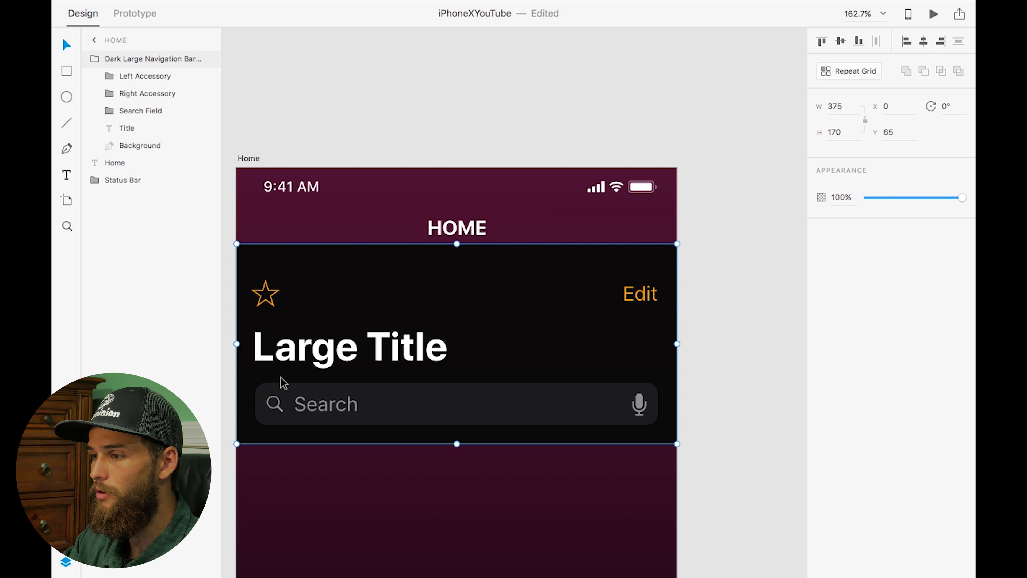
{"action": "left_click", "coordinate": [108, 76]}
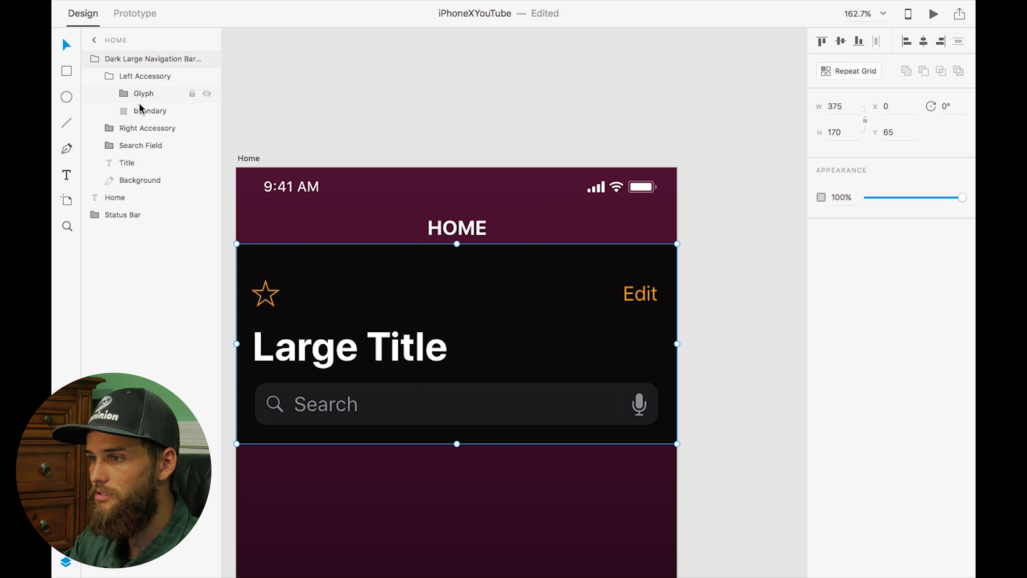
{"action": "left_click", "coordinate": [109, 128]}
{"action": "left_click", "coordinate": [108, 181]}
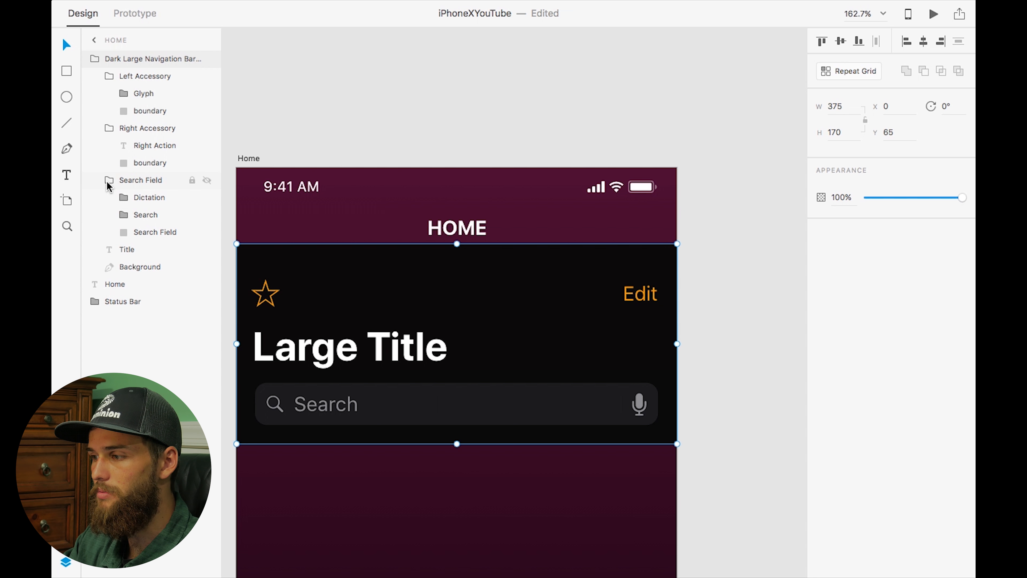
Delete the Search Field group from the navigation bar
{"action": "left_click", "coordinate": [138, 180]}
{"action": "key", "text": "ctrl+Left"}
{"action": "scroll", "coordinate": [479, 398], "scroll_direction": "left", "scroll_amount": 1}
{"action": "scroll", "coordinate": [479, 398], "scroll_direction": "left", "scroll_amount": 3}
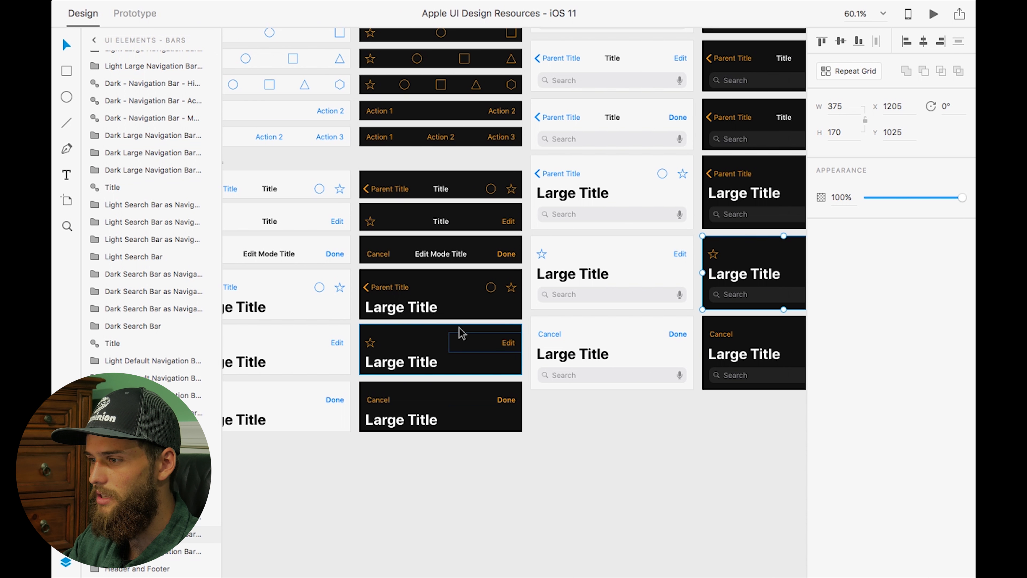
{"action": "key", "text": "ctrl+Right"}
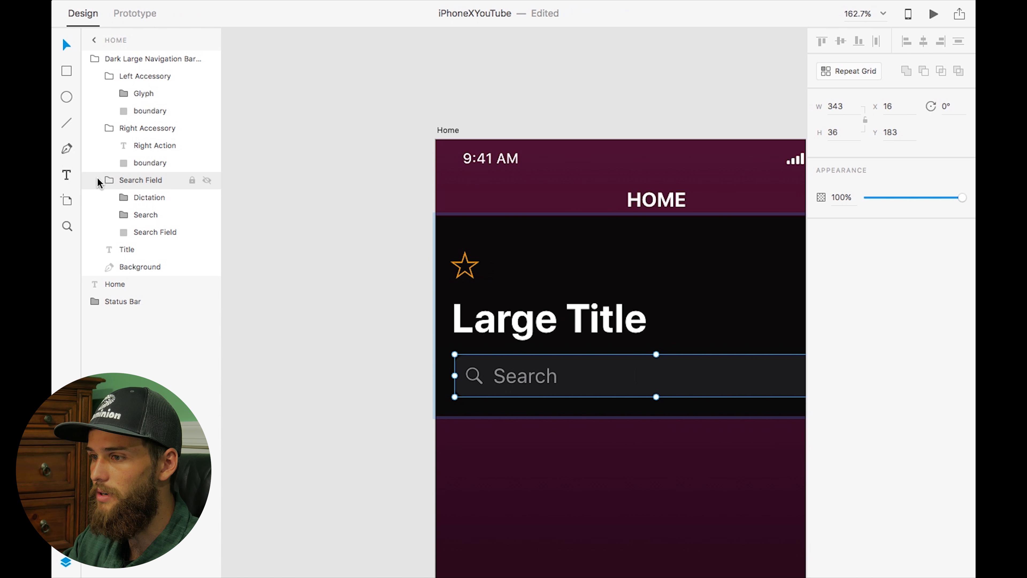
{"action": "left_click", "coordinate": [110, 180]}
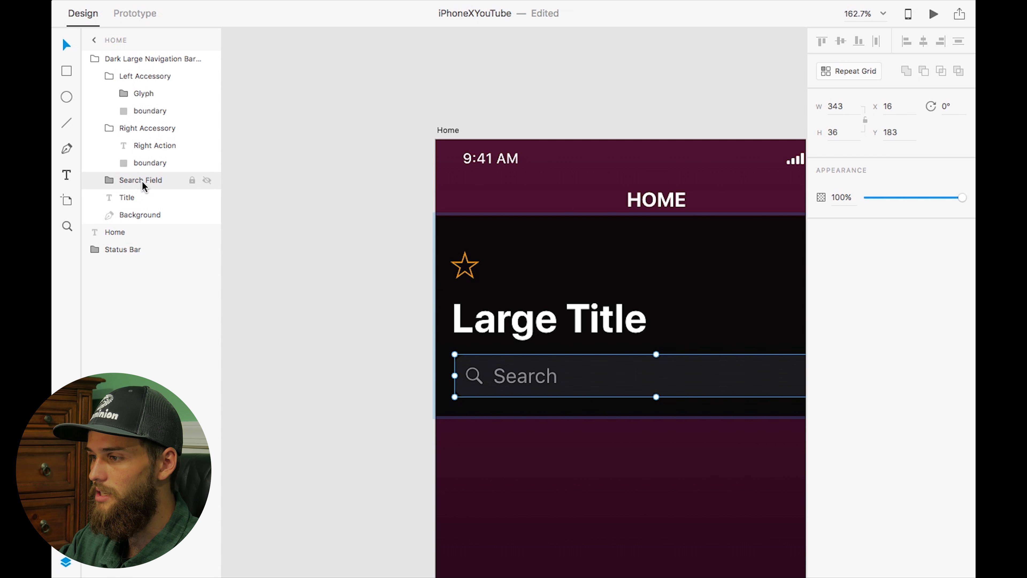
{"action": "key", "text": "Delete"}
Delete the Right Accessory Edit group and the star glyph from the navigation bar
{"action": "scroll", "coordinate": [527, 340], "scroll_direction": "down", "scroll_amount": 3}
{"action": "scroll", "coordinate": [529, 342], "scroll_direction": "right", "scroll_amount": 5}
{"action": "scroll", "coordinate": [529, 342], "scroll_direction": "down", "scroll_amount": 2}
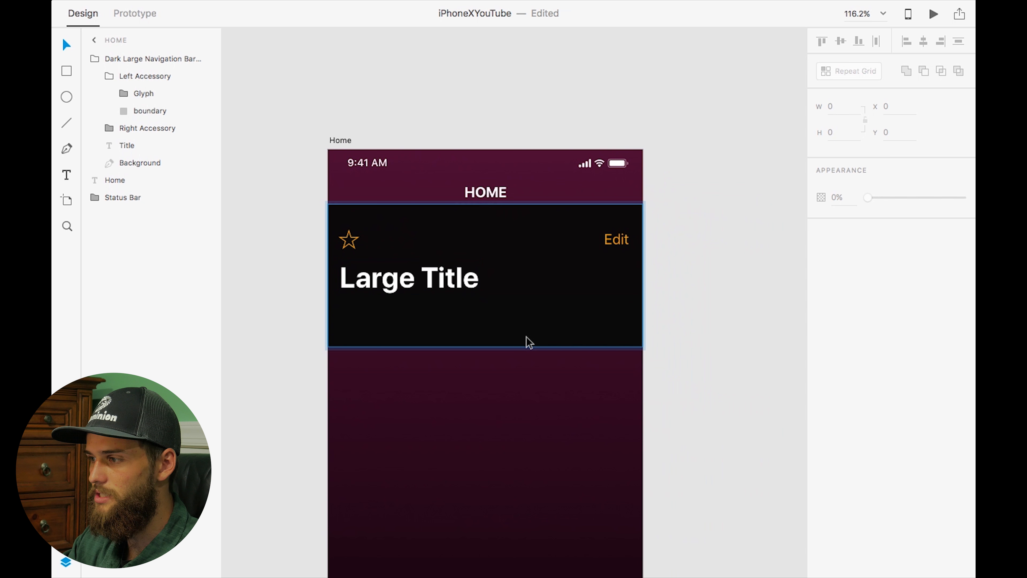
{"action": "left_click", "coordinate": [131, 130]}
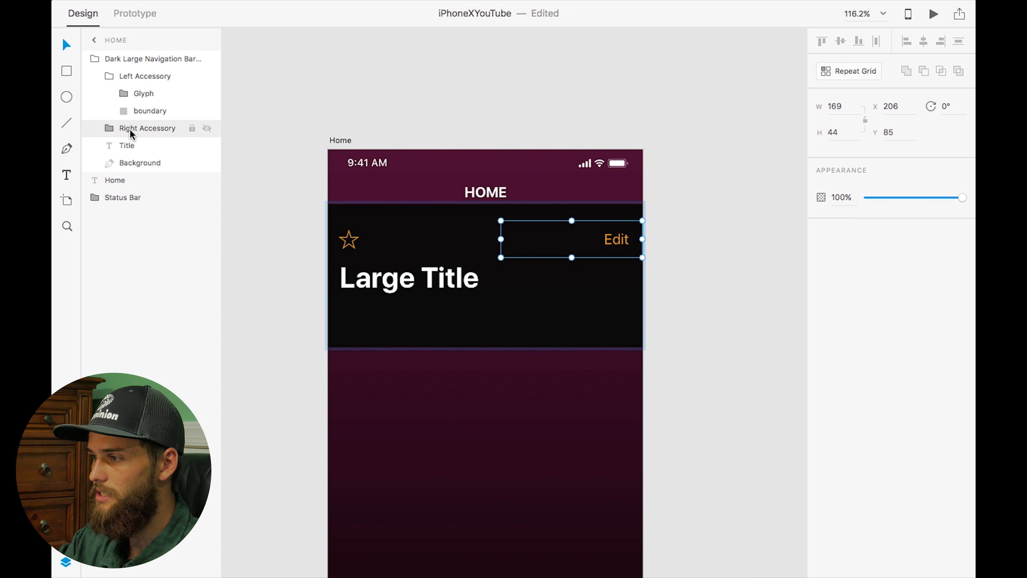
{"action": "key", "text": "Delete"}
{"action": "left_click", "coordinate": [138, 92]}
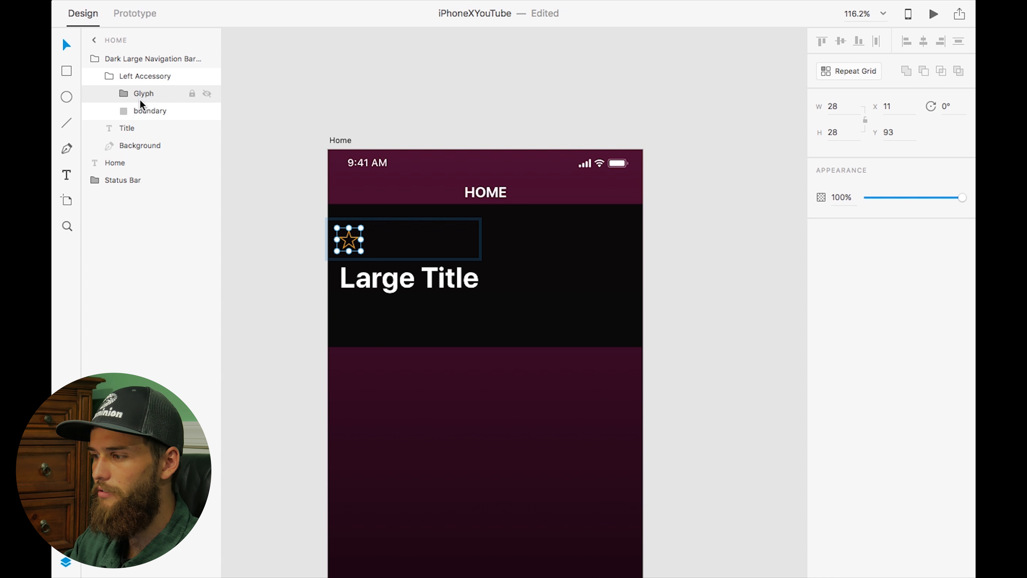
{"action": "key", "text": "Delete"}
Move the Title text layer into the Left Accessory group
{"action": "left_click", "coordinate": [143, 94]}
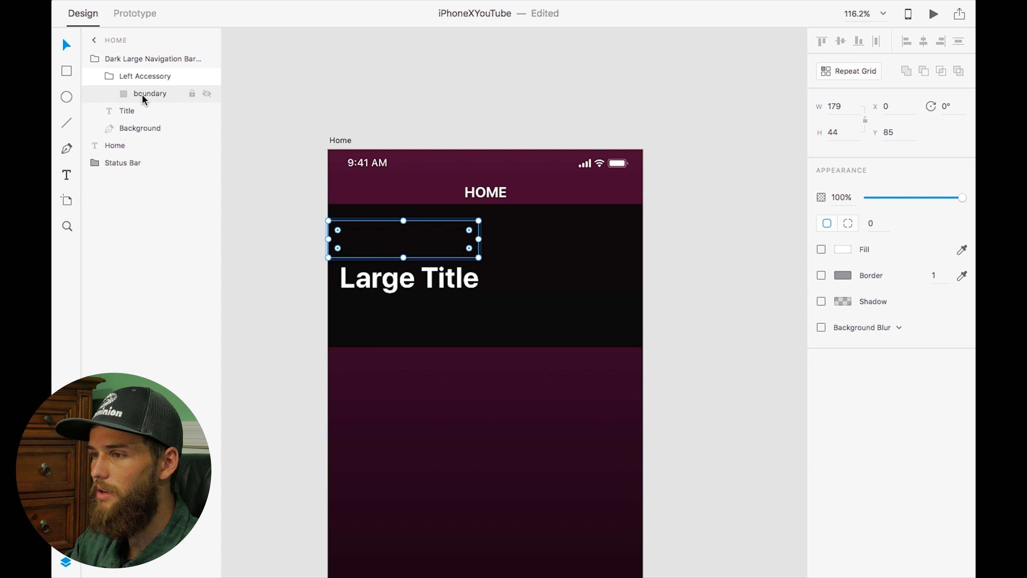
{"action": "left_click_drag", "start_coordinate": [121, 112], "coordinate": [149, 85]}
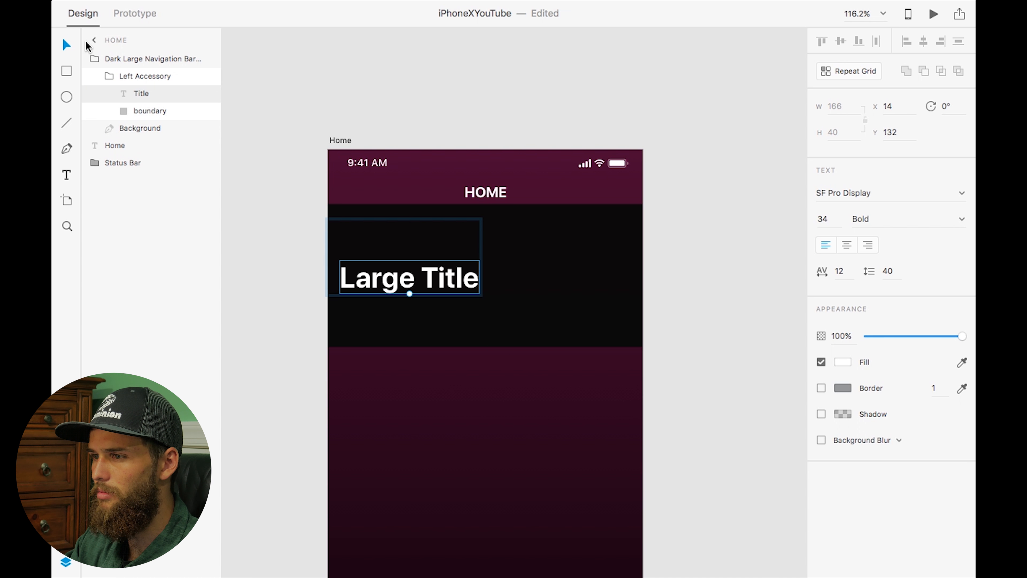
Drag the title text up and delete the Left Accessory boundary rectangle
{"action": "left_click", "coordinate": [148, 112]}
{"action": "left_click_drag", "start_coordinate": [434, 280], "coordinate": [431, 235]}
{"action": "left_click", "coordinate": [150, 111]}
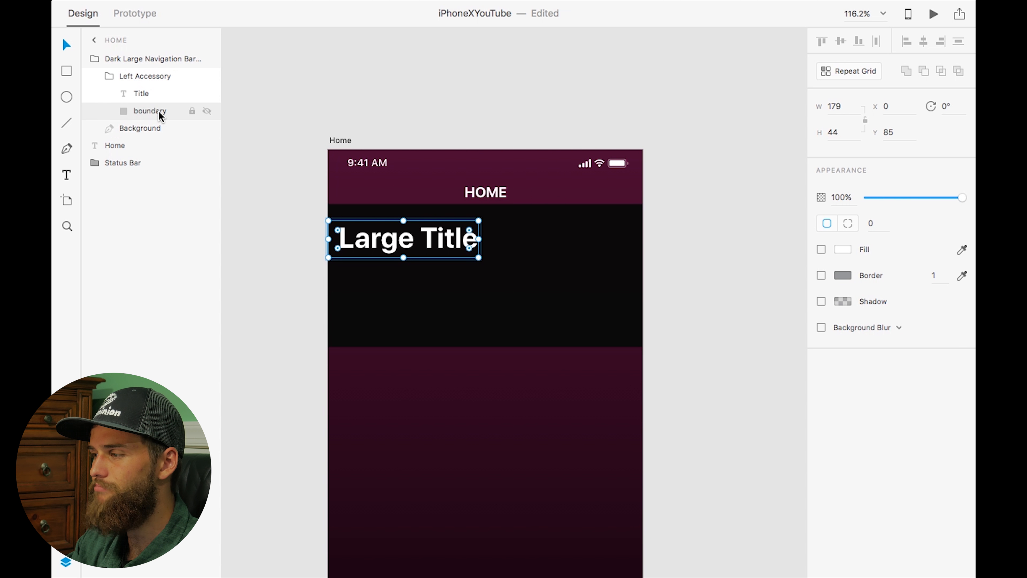
{"action": "key", "text": "Delete"}
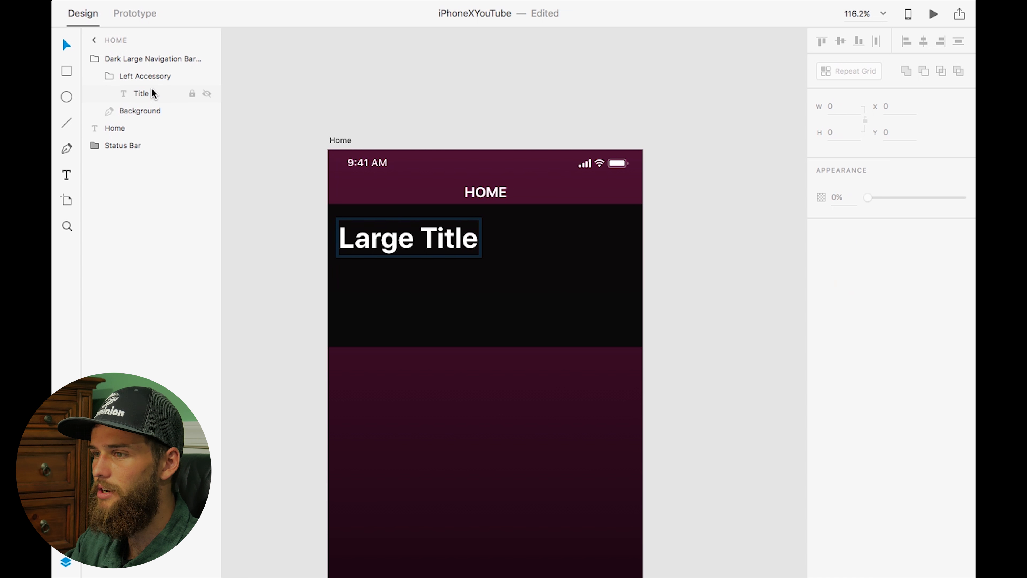
Position the title text at X 20, Y 76
{"action": "left_click", "coordinate": [153, 93]}
{"action": "left_click_drag", "start_coordinate": [397, 243], "coordinate": [403, 237]}
{"action": "key", "text": "Up"}
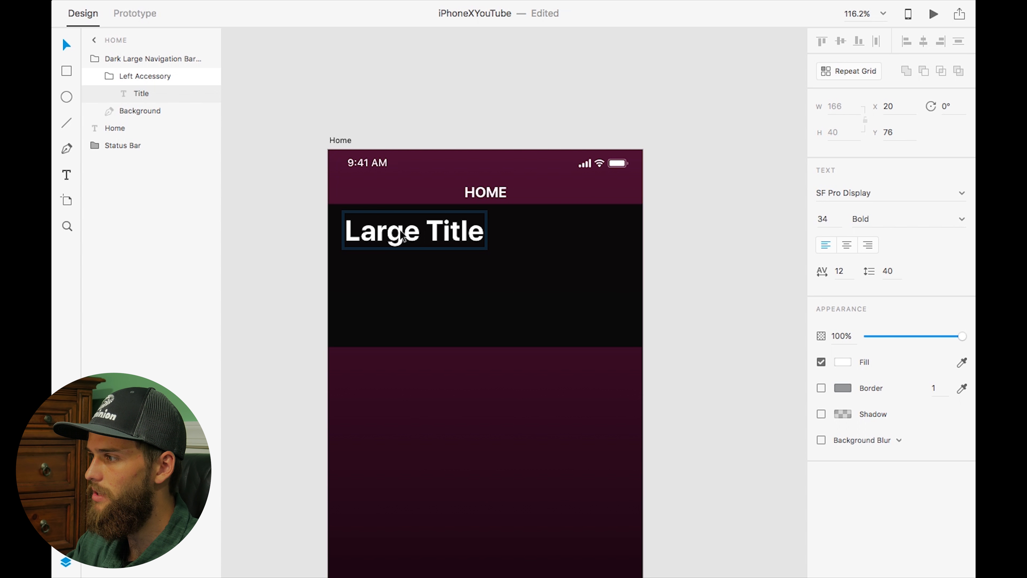
Replace the navigation bar title text with Items
{"action": "double_click", "coordinate": [423, 230]}
{"action": "type", "text": "Items"}
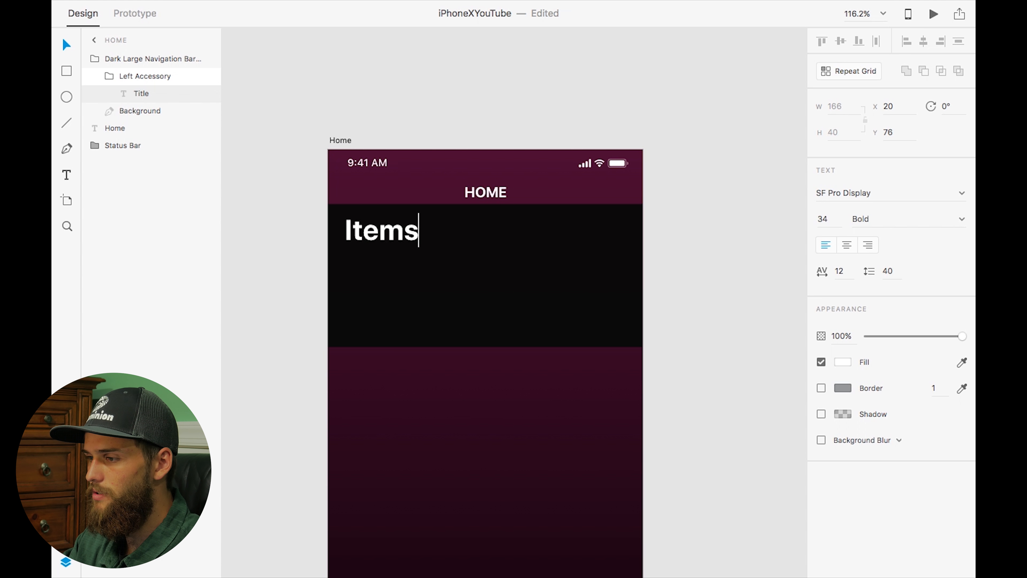
Set the Items title's font size to 33
{"action": "key", "text": "super+a"}
{"action": "left_click", "coordinate": [826, 219]}
{"action": "type", "text": "33"}
{"action": "key", "text": "Return"}
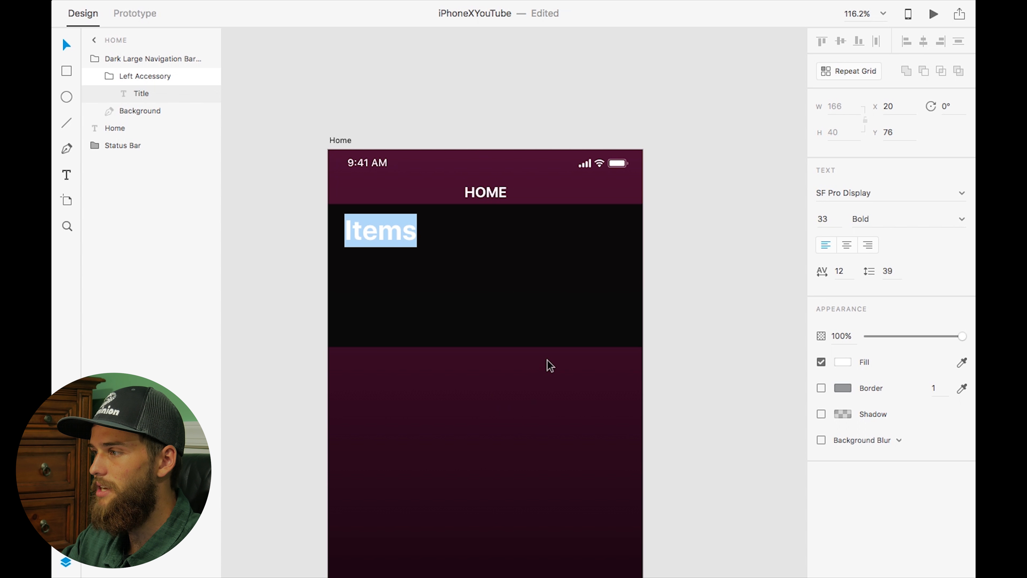
{"action": "key", "text": "Escape"}
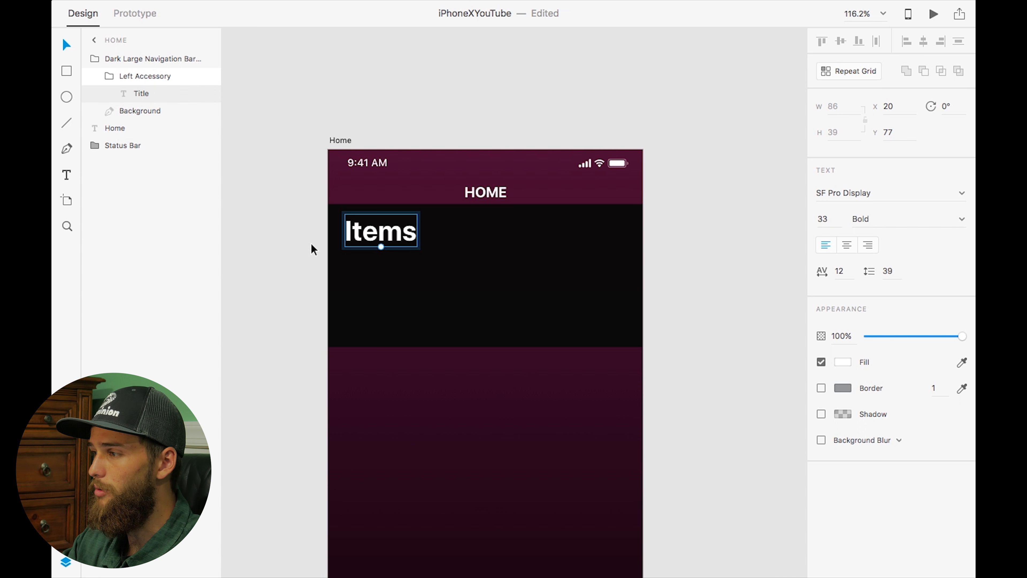
Nudge the Items title up to Y 65
{"action": "key", "text": "Up"}
{"action": "key", "text": "Up"}
{"action": "key", "text": "Up"}
{"action": "key", "text": "Up"}
{"action": "key", "text": "Up"}
{"action": "key", "text": "Up"}
{"action": "key", "text": "Up"}
{"action": "key", "text": "Up"}
{"action": "key", "text": "Up"}
{"action": "key", "text": "Up"}
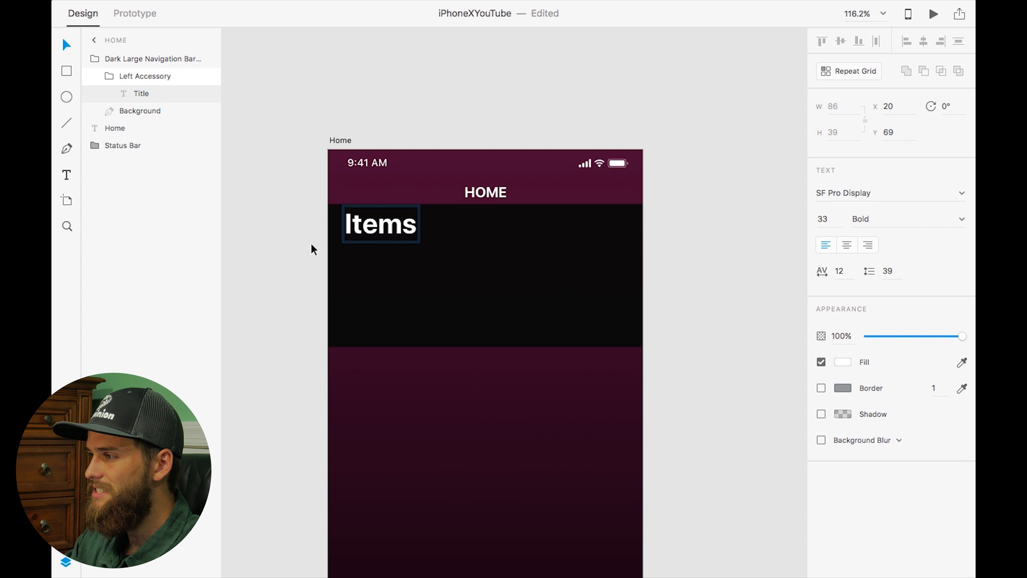
Delete the navigation bar's background and rename the navigation bar group to Items
{"action": "left_click", "coordinate": [483, 278]}
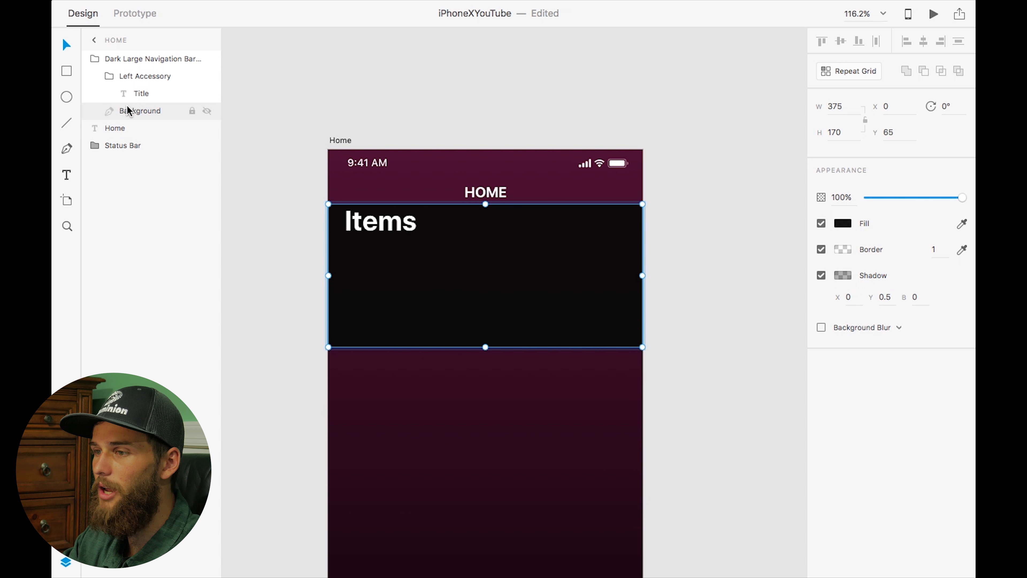
{"action": "key", "text": "Delete"}
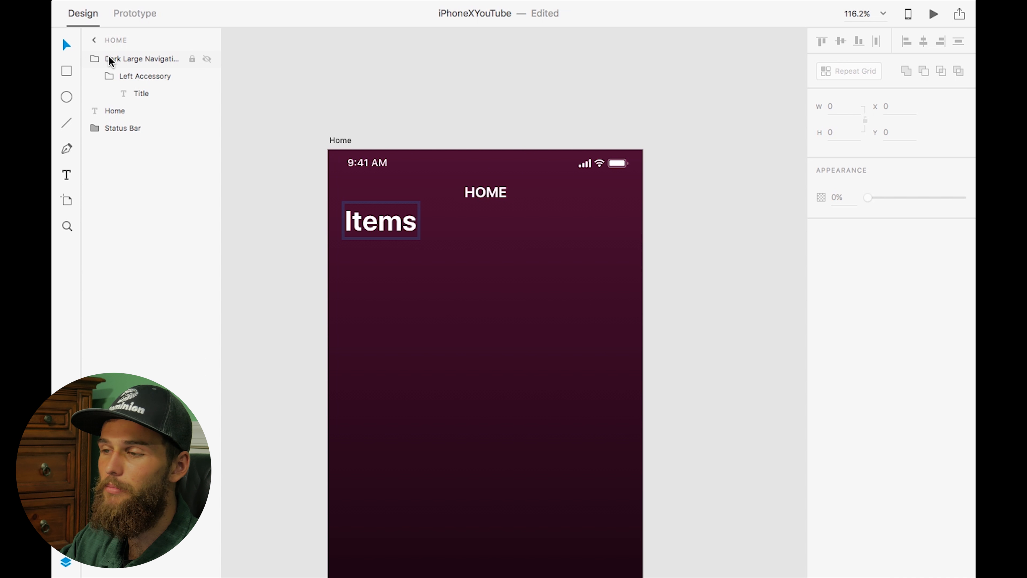
{"action": "left_click", "coordinate": [135, 97]}
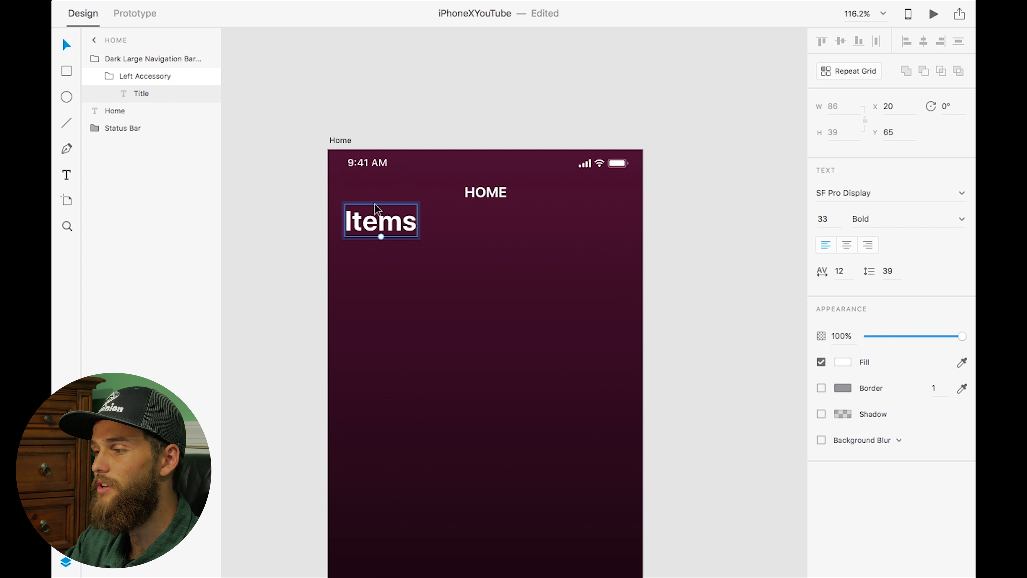
{"action": "left_click", "coordinate": [310, 161]}
{"action": "double_click", "coordinate": [138, 59]}
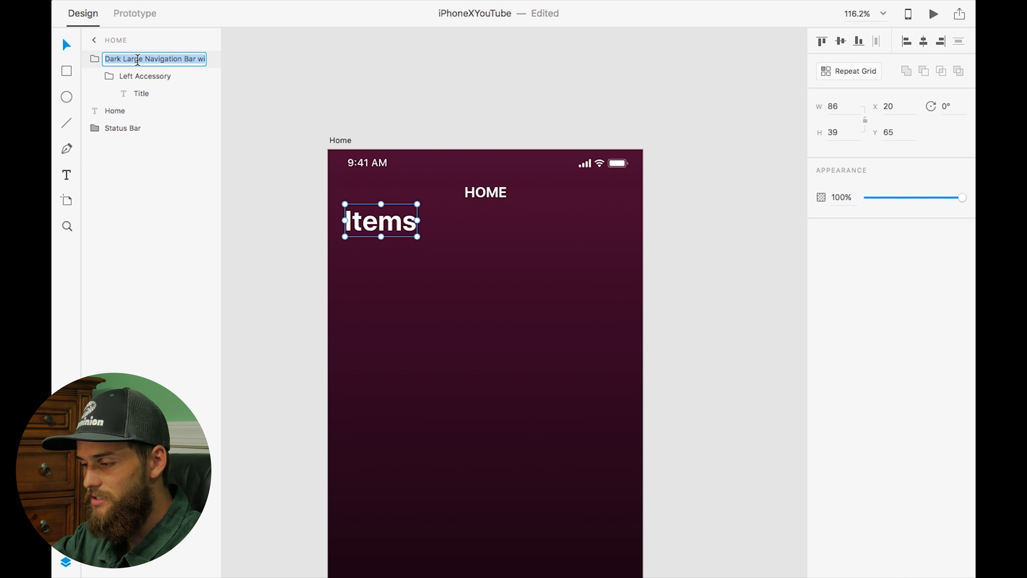
{"action": "type", "text": "Items"}
{"action": "key", "text": "Return"}
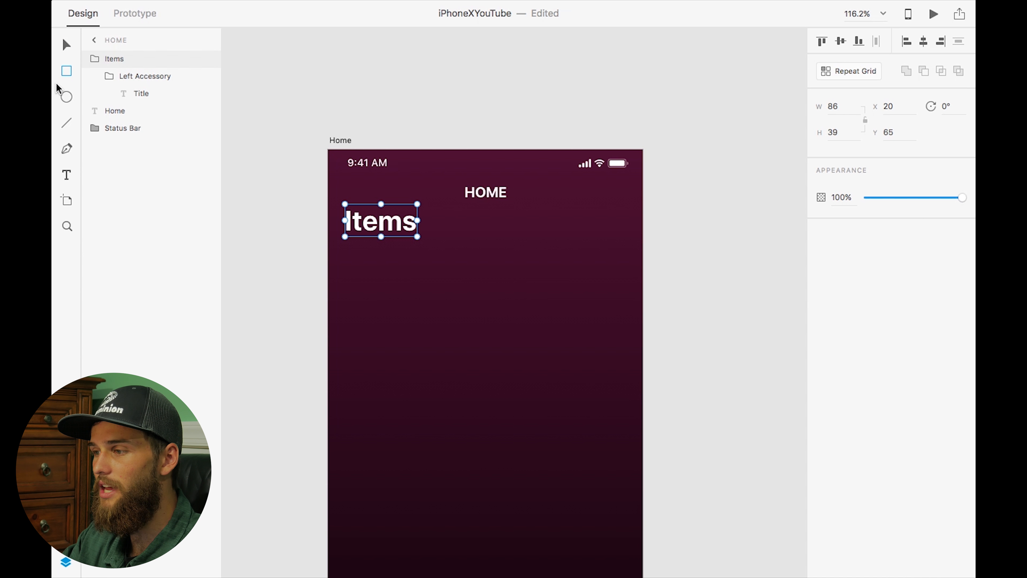
Draw a rectangle below the title and set its size to 142 by 215
{"action": "left_click_drag", "start_coordinate": [363, 255], "coordinate": [479, 403]}
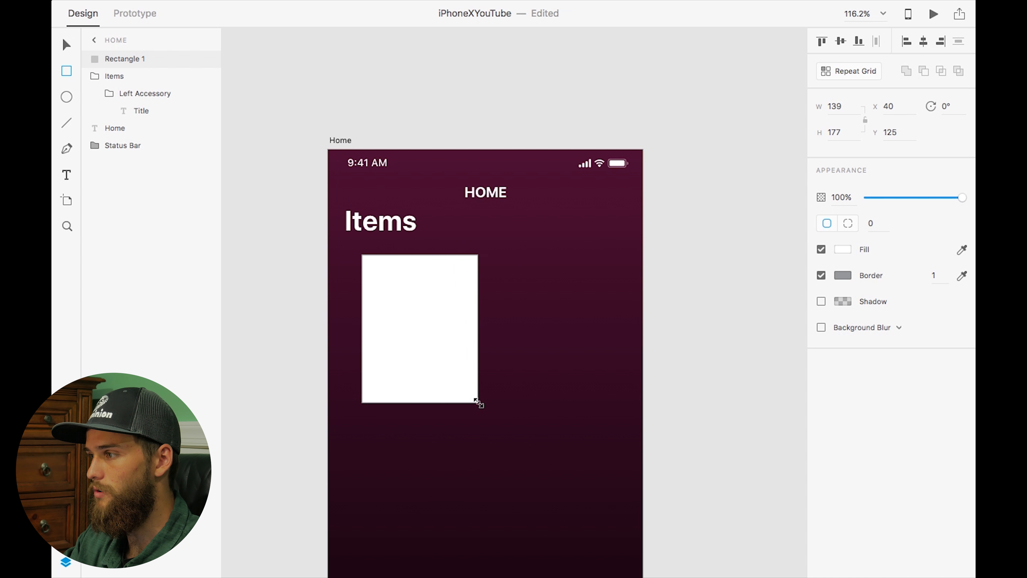
{"action": "left_click", "coordinate": [834, 105]}
{"action": "type", "text": "142"}
{"action": "key", "text": "Tab"}
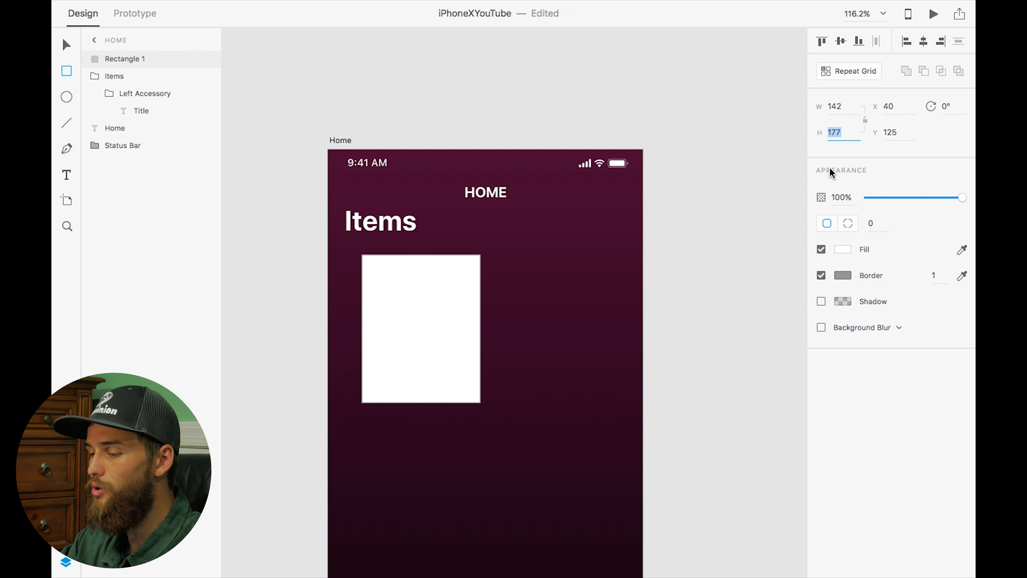
{"action": "type", "text": "215"}
{"action": "key", "text": "Return"}
{"action": "key", "text": "Escape"}
Position the rectangle at X 21, Y 113 and remove its border
{"action": "left_click", "coordinate": [434, 276]}
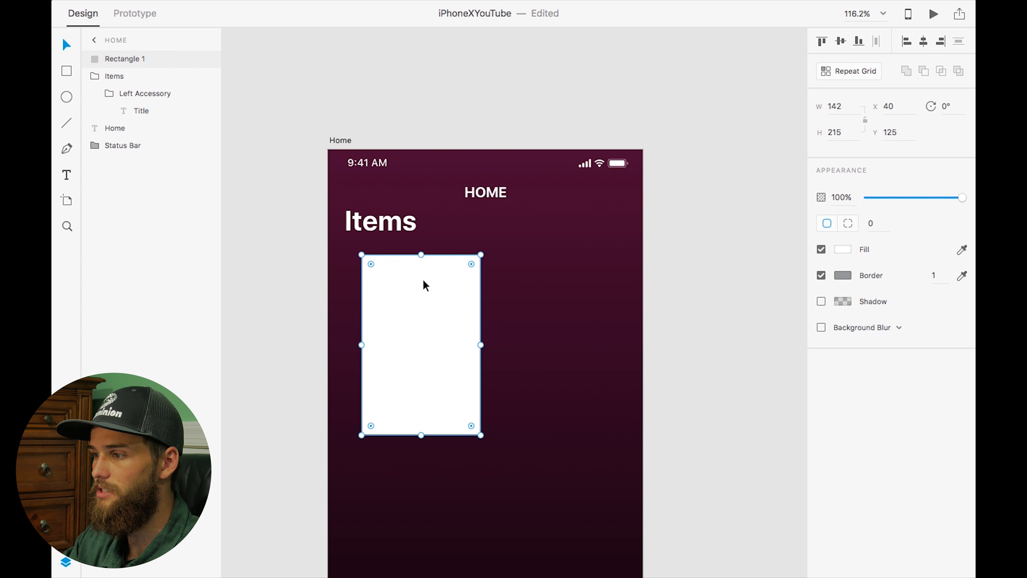
{"action": "left_click_drag", "start_coordinate": [433, 306], "coordinate": [416, 291]}
{"action": "left_click_drag", "start_coordinate": [417, 291], "coordinate": [418, 295]}
{"action": "left_click", "coordinate": [896, 107]}
{"action": "left_click", "coordinate": [415, 282]}
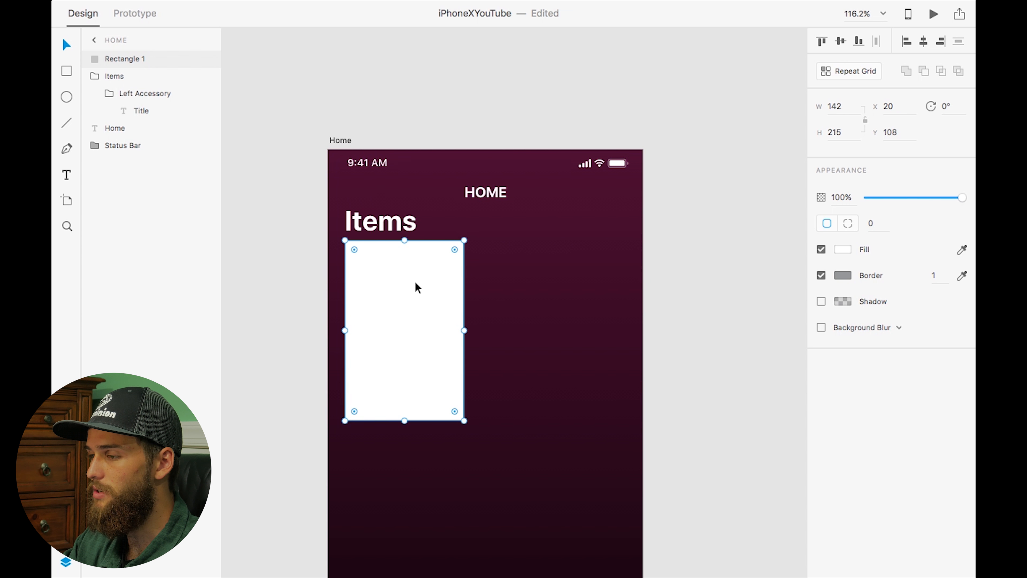
{"action": "key", "text": "Right"}
{"action": "key", "text": "Left"}
{"action": "key", "text": "Right"}
{"action": "left_click", "coordinate": [821, 275]}
{"action": "key", "text": "Down"}
{"action": "key", "text": "Down"}
{"action": "key", "text": "Down"}
{"action": "key", "text": "Down"}
{"action": "key", "text": "Down"}
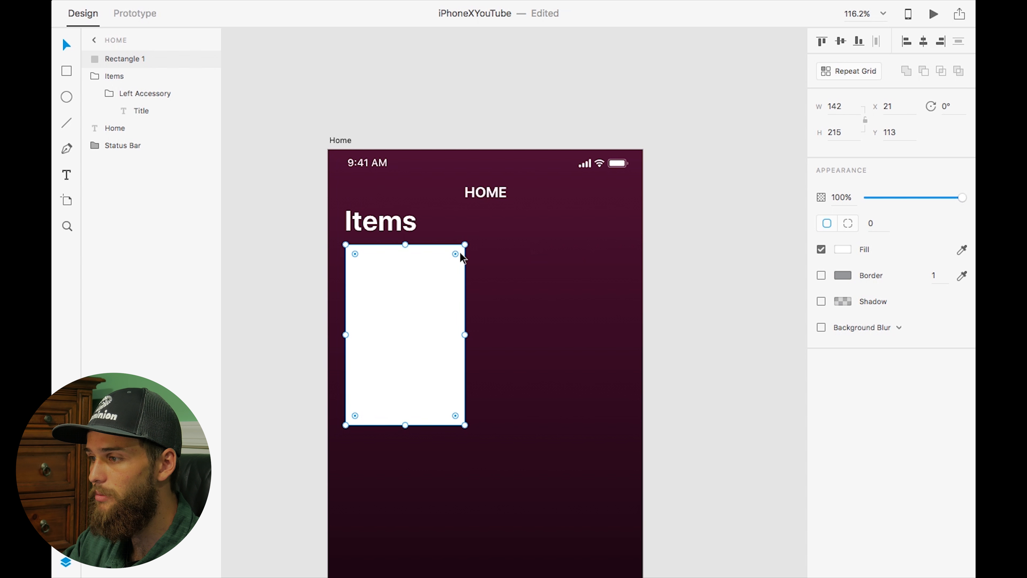
Round the rectangle's corners to a radius of 18
{"action": "left_click_drag", "start_coordinate": [455, 254], "coordinate": [456, 260]}
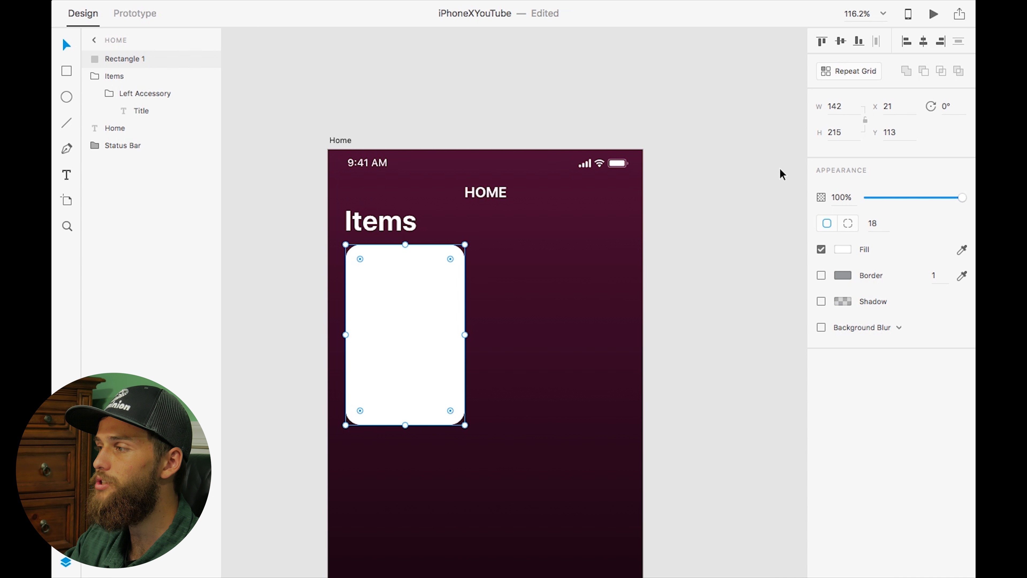
Turn the rectangle into a repeat grid extended horizontally past the artboard with a narrower gap between cards
{"action": "left_click", "coordinate": [840, 72]}
{"action": "left_click_drag", "start_coordinate": [465, 334], "coordinate": [737, 335]}
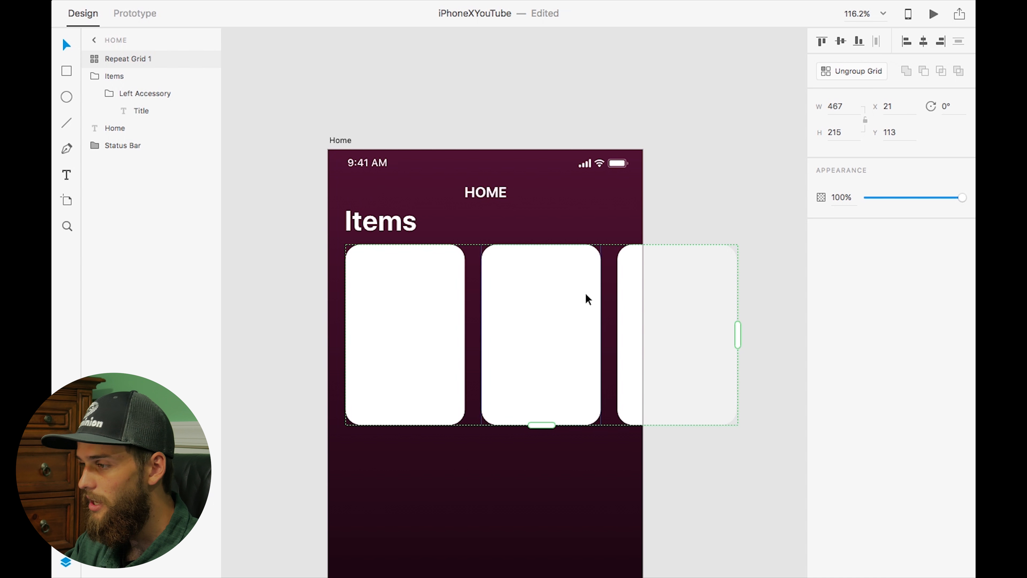
{"action": "left_click_drag", "start_coordinate": [605, 307], "coordinate": [584, 308]}
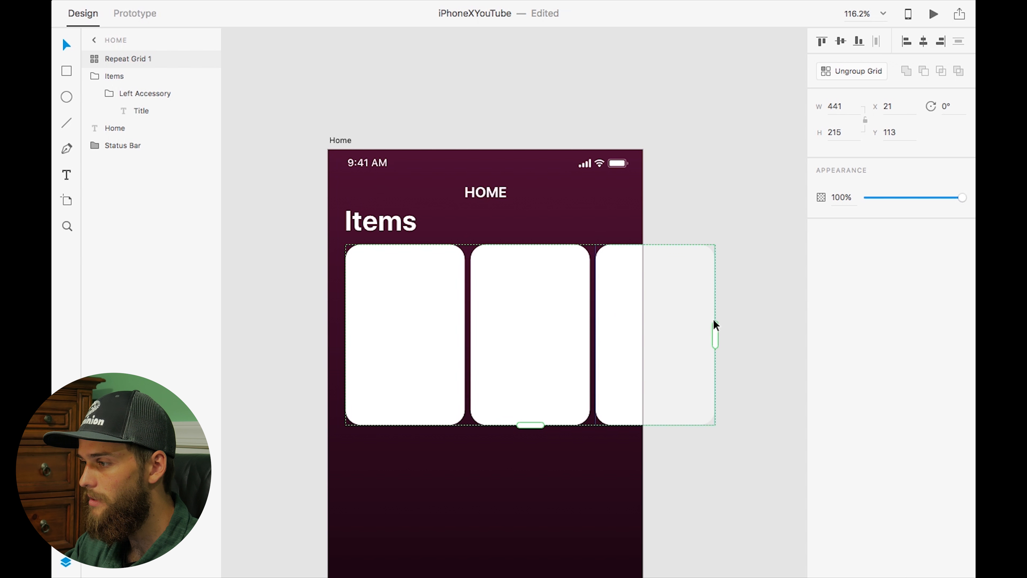
{"action": "scroll", "coordinate": [718, 333], "scroll_direction": "up", "scroll_amount": 2}
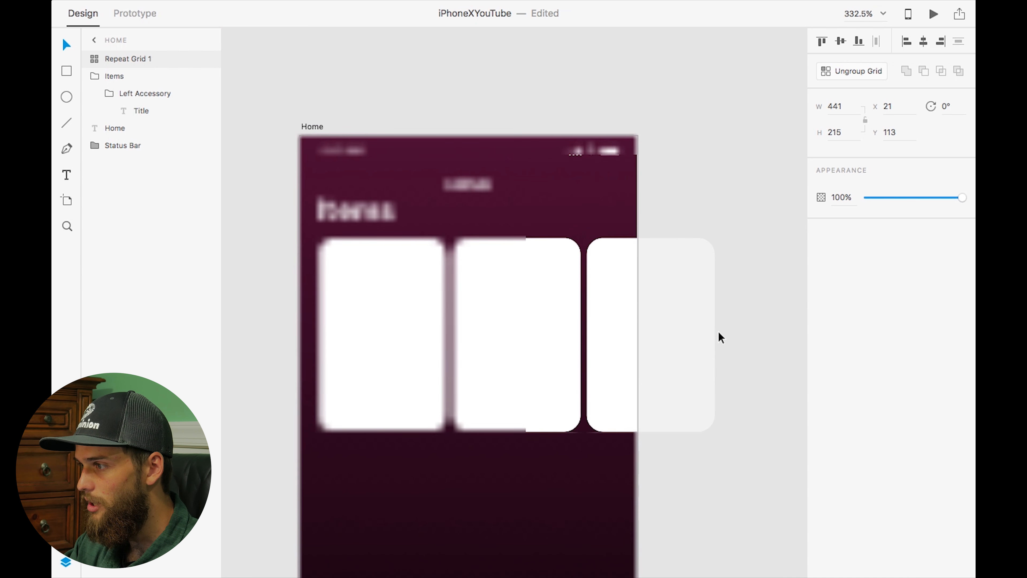
{"action": "scroll", "coordinate": [718, 332], "scroll_direction": "down", "scroll_amount": 3}
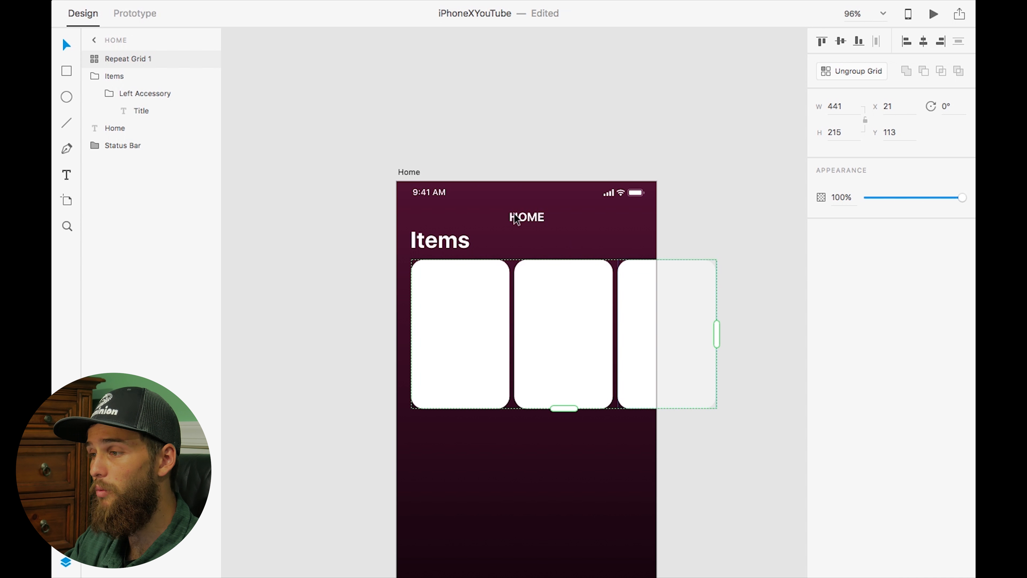
{"action": "mouse_move", "coordinate": [719, 331]}
{"action": "left_mouse_down"}
{"action": "mouse_move", "coordinate": [706, 332]}
{"action": "mouse_move", "coordinate": [732, 332]}
{"action": "mouse_move", "coordinate": [720, 335]}
{"action": "left_mouse_up"}
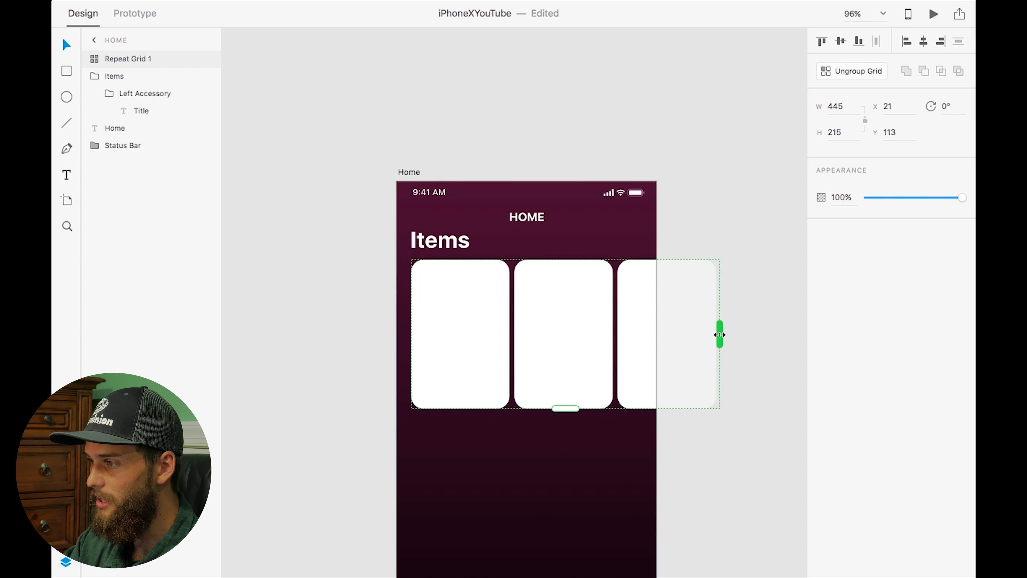
Enable the artboard's square layout grid with a size of 15
{"action": "left_click", "coordinate": [403, 171]}
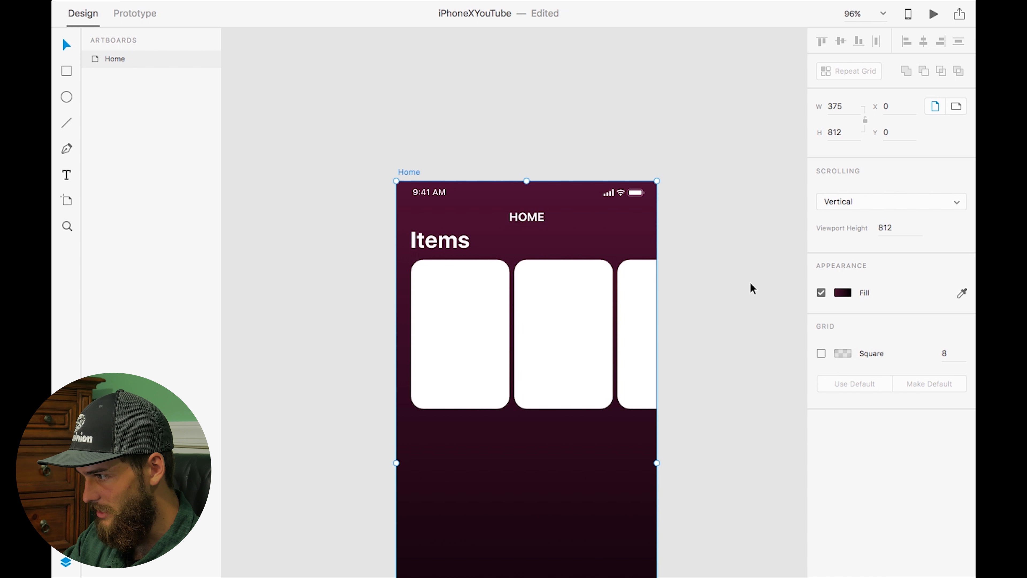
{"action": "left_click", "coordinate": [948, 348]}
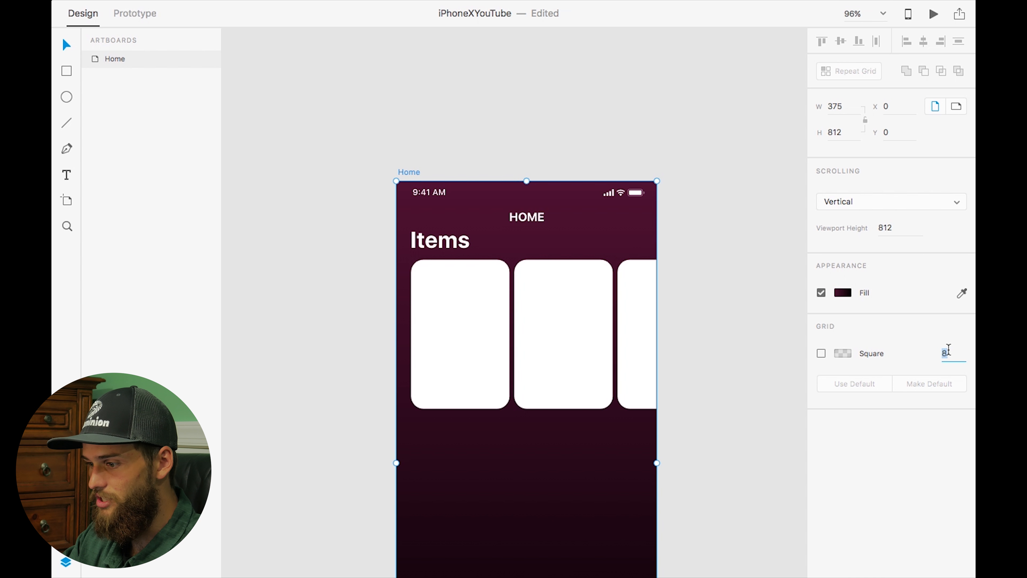
{"action": "type", "text": "15"}
{"action": "left_click", "coordinate": [821, 353]}
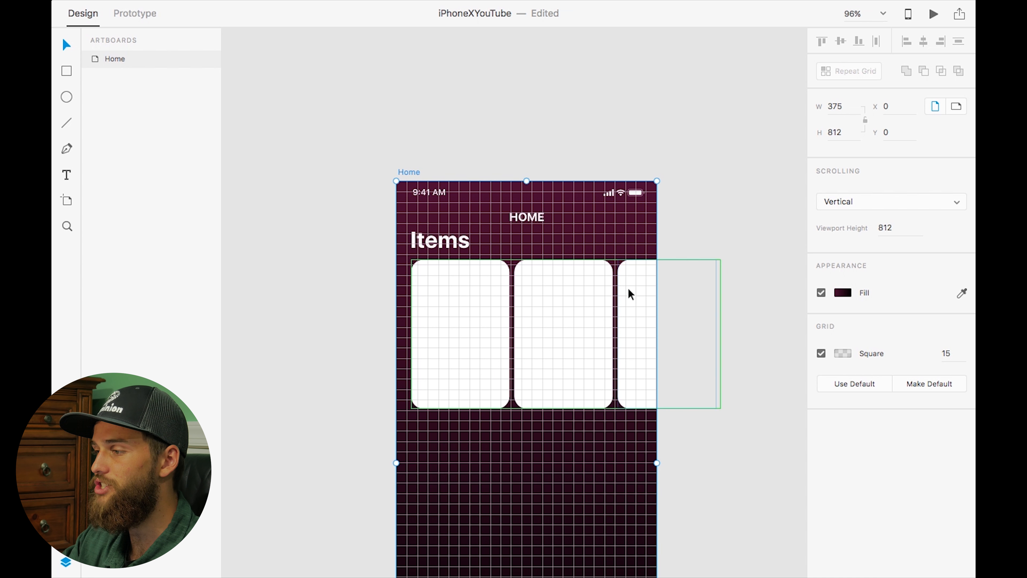
Fine-tune the repeat grid's right edge to a width of 440
{"action": "scroll", "coordinate": [715, 317], "scroll_direction": "up", "scroll_amount": 5}
{"action": "left_click", "coordinate": [564, 273]}
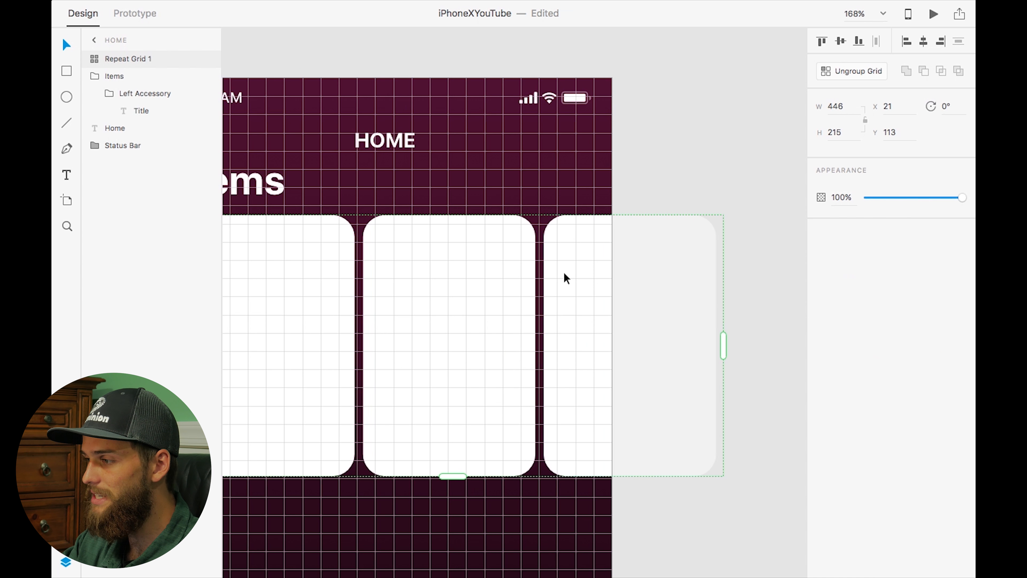
{"action": "left_click_drag", "start_coordinate": [723, 345], "coordinate": [714, 344]}
{"action": "scroll", "coordinate": [725, 291], "scroll_direction": "up", "scroll_amount": 5}
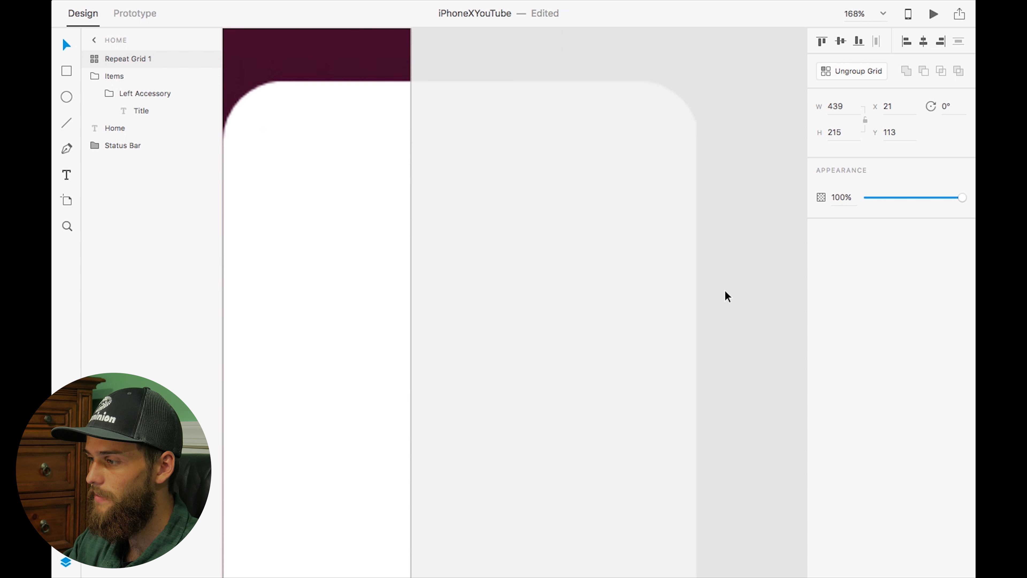
{"action": "scroll", "coordinate": [711, 387], "scroll_direction": "down", "scroll_amount": 2}
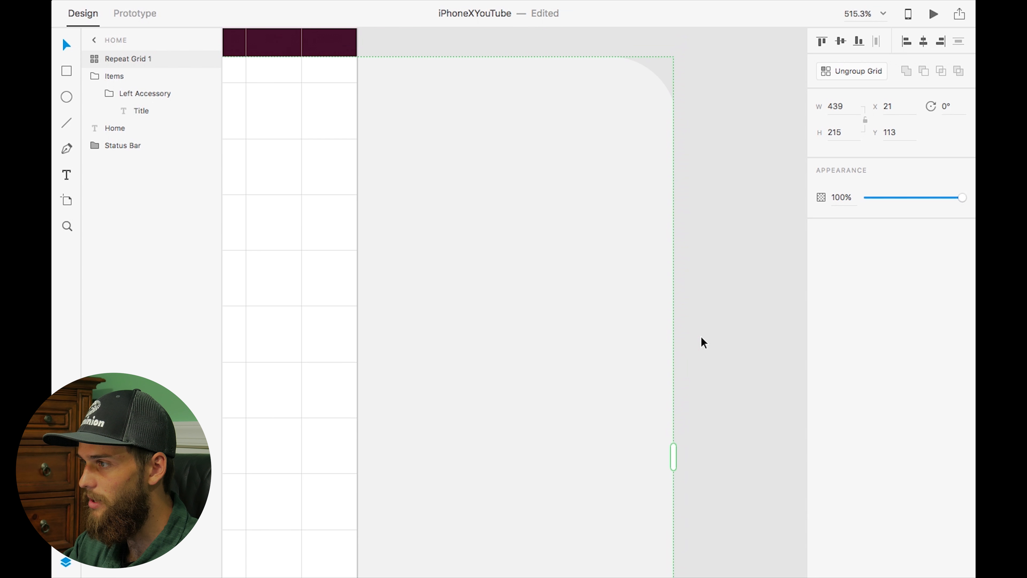
{"action": "left_click_drag", "start_coordinate": [684, 424], "coordinate": [690, 423]}
{"action": "scroll", "coordinate": [521, 407], "scroll_direction": "down", "scroll_amount": 5}
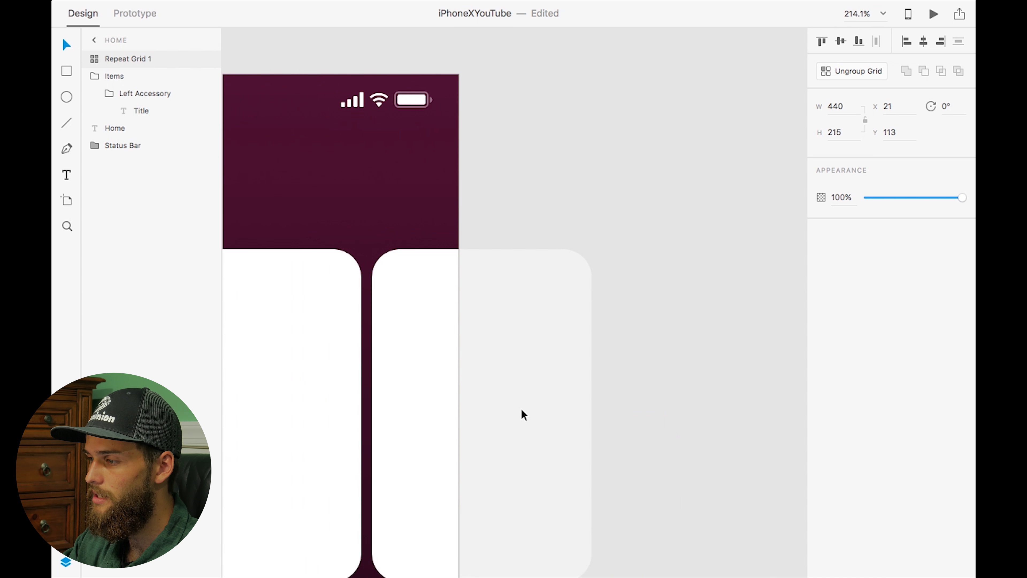
{"action": "scroll", "coordinate": [521, 408], "scroll_direction": "left", "scroll_amount": 7}
{"action": "scroll", "coordinate": [521, 408], "scroll_direction": "down", "scroll_amount": 2}
{"action": "scroll", "coordinate": [521, 408], "scroll_direction": "down", "scroll_amount": 4}
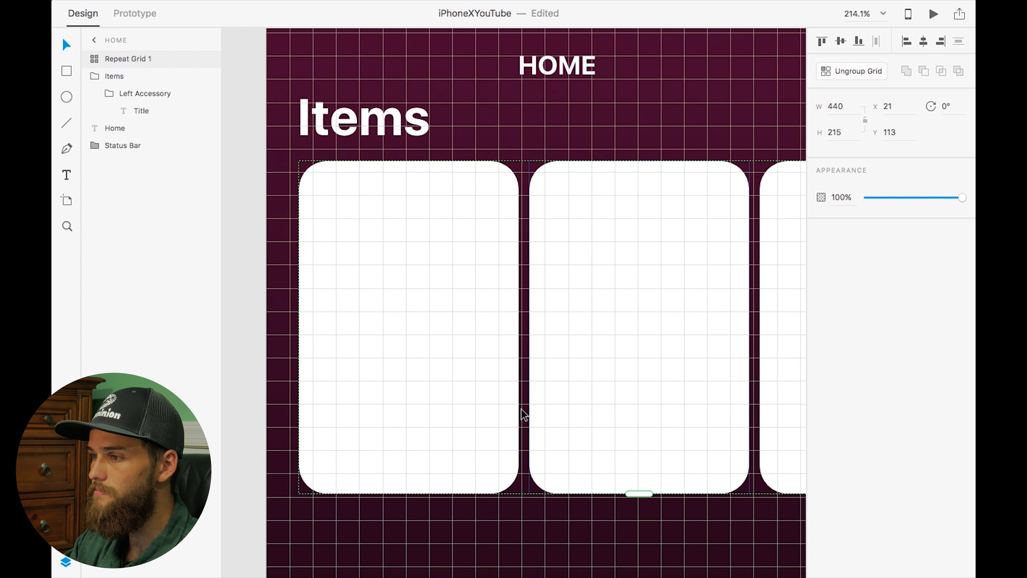
Drag the BottledWater, CannedFood and donations images from the Items folder onto the repeat grid cards
{"action": "key", "text": "super+apostrophe"}
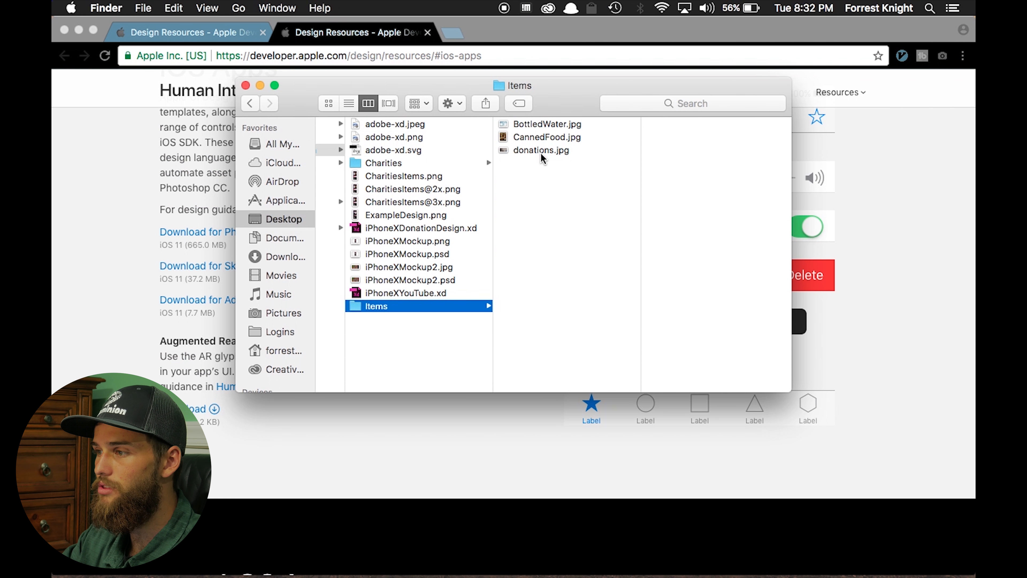
{"action": "left_click", "coordinate": [537, 126]}
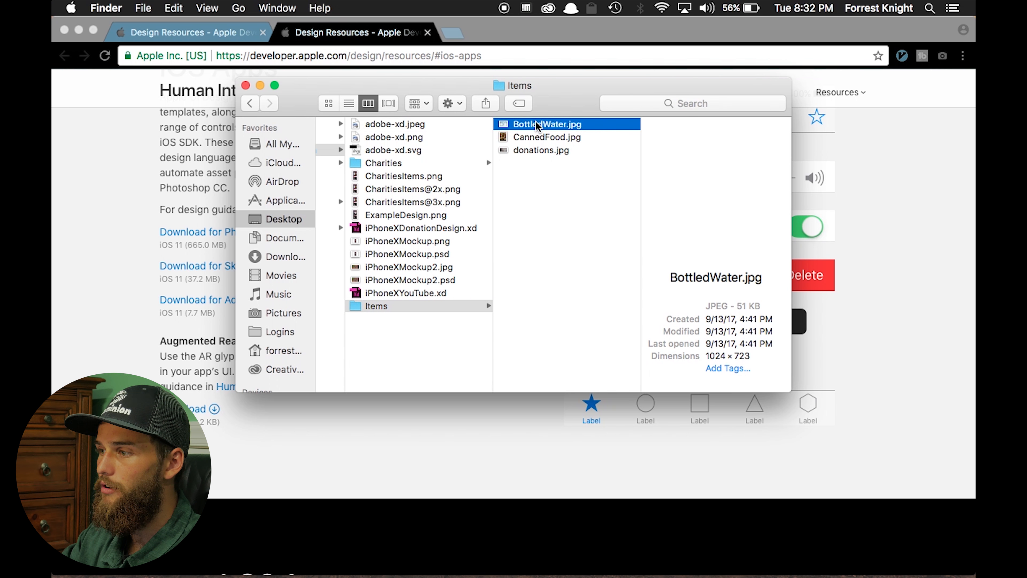
{"action": "left_click", "coordinate": [537, 149], "text": "shift"}
{"action": "left_click_drag", "start_coordinate": [543, 123], "coordinate": [426, 348]}
{"action": "key", "text": "ctrl+Right"}
{"action": "key", "text": "ctrl+Right"}
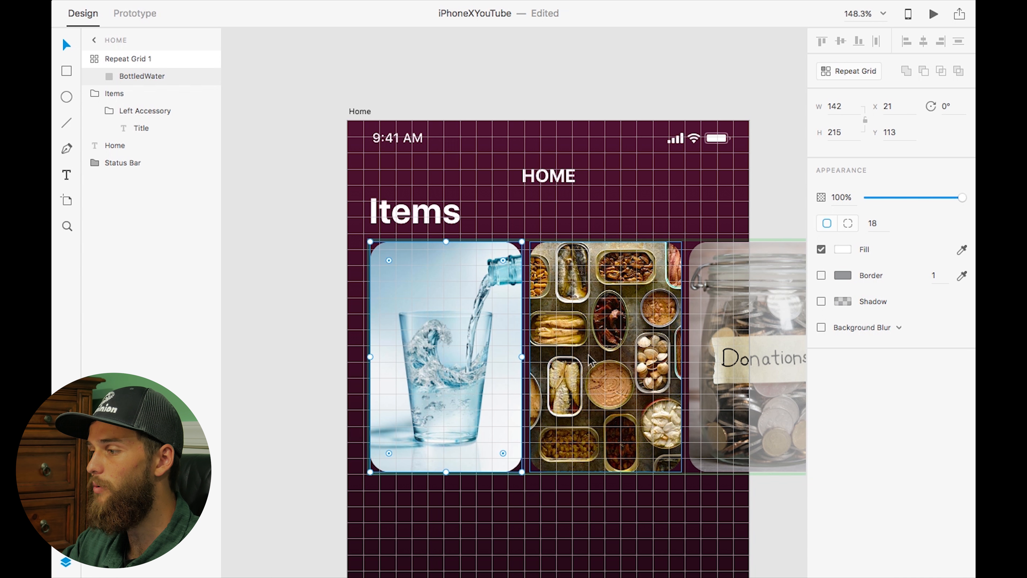
{"action": "key", "text": "ctrl+Left"}
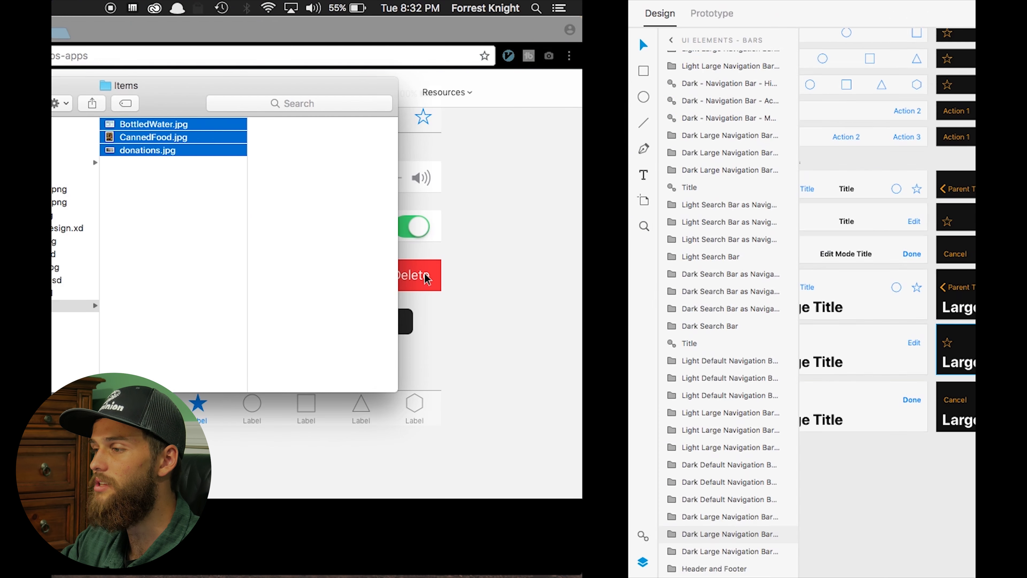
{"action": "key", "text": "ctrl+Right"}
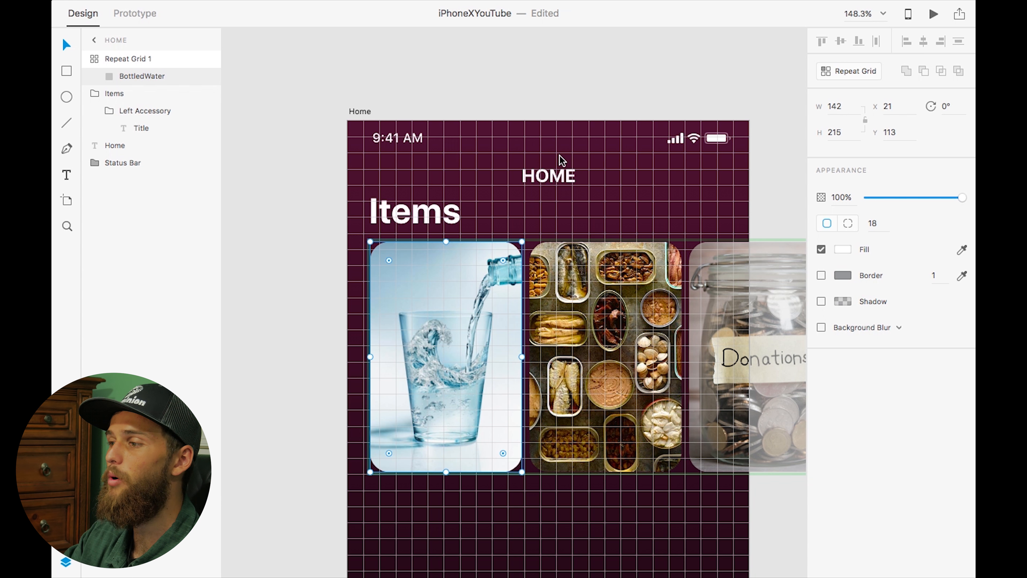
Copy the HOME title text and paste it into the repeat grid's cards
{"action": "left_click", "coordinate": [539, 180]}
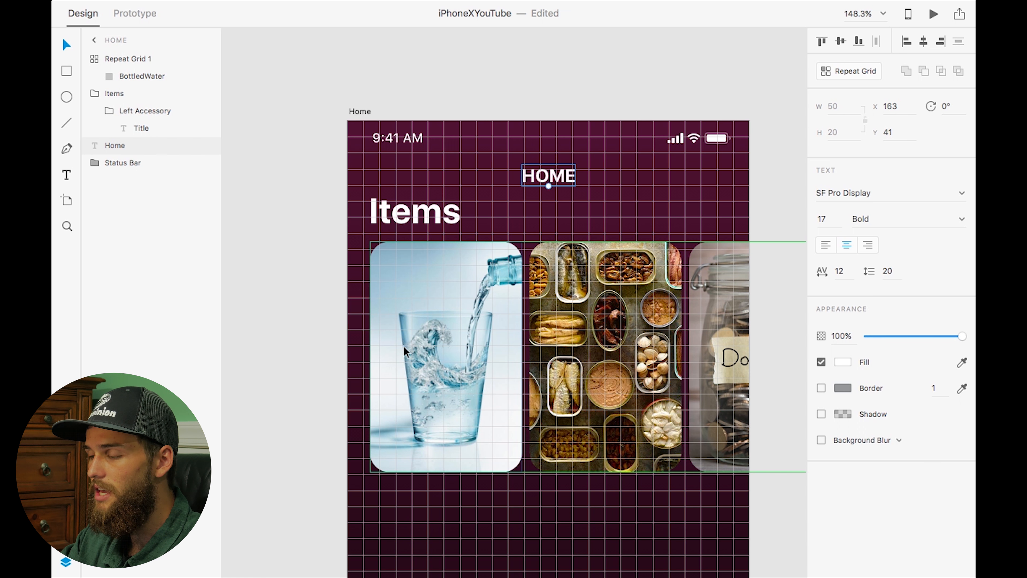
{"action": "left_click", "coordinate": [398, 366]}
{"action": "left_click", "coordinate": [137, 77]}
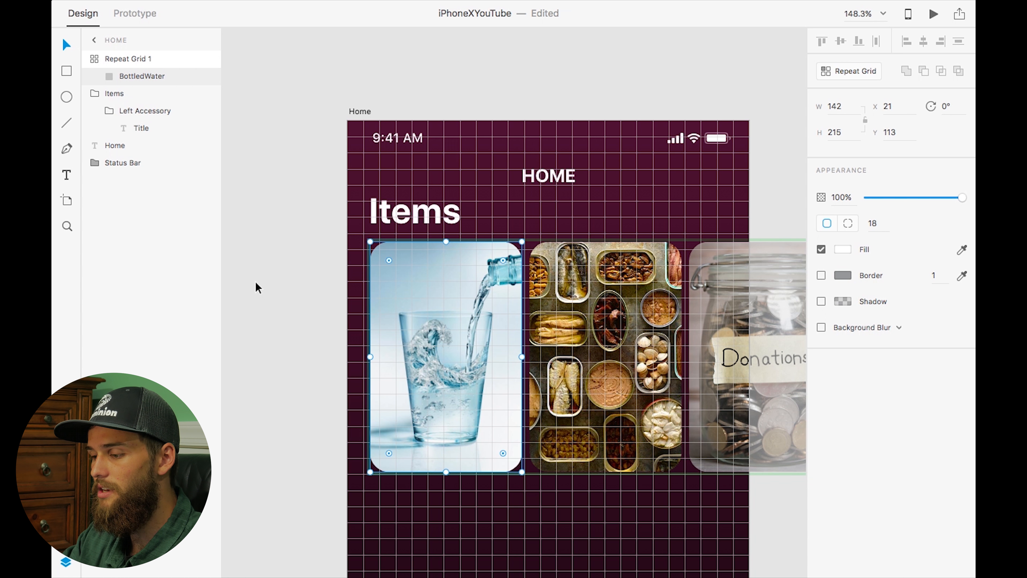
{"action": "key", "text": "super+v"}
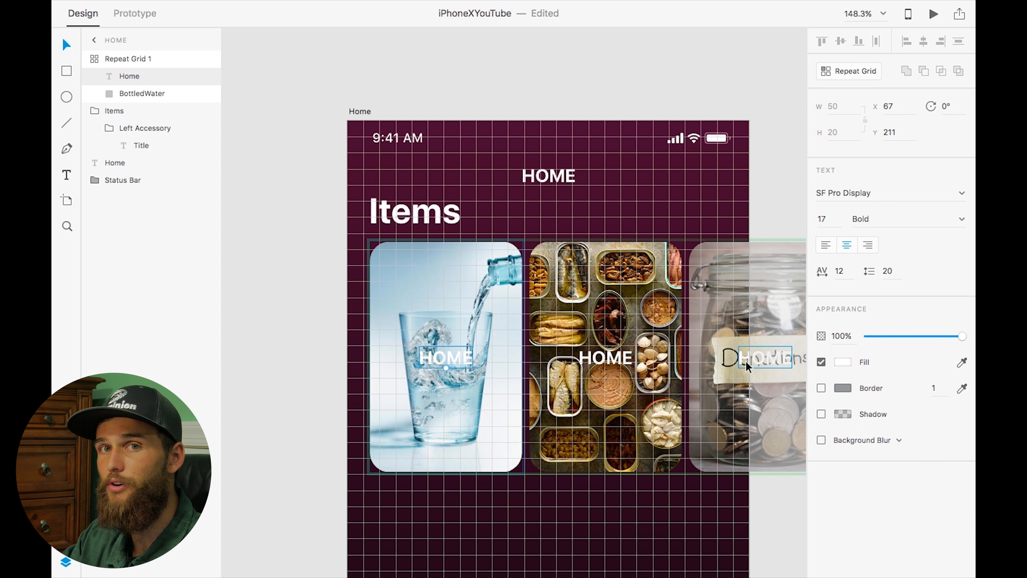
Relabel the first card's text as WATER and the second card's as CANNED FOOD
{"action": "double_click", "coordinate": [442, 350]}
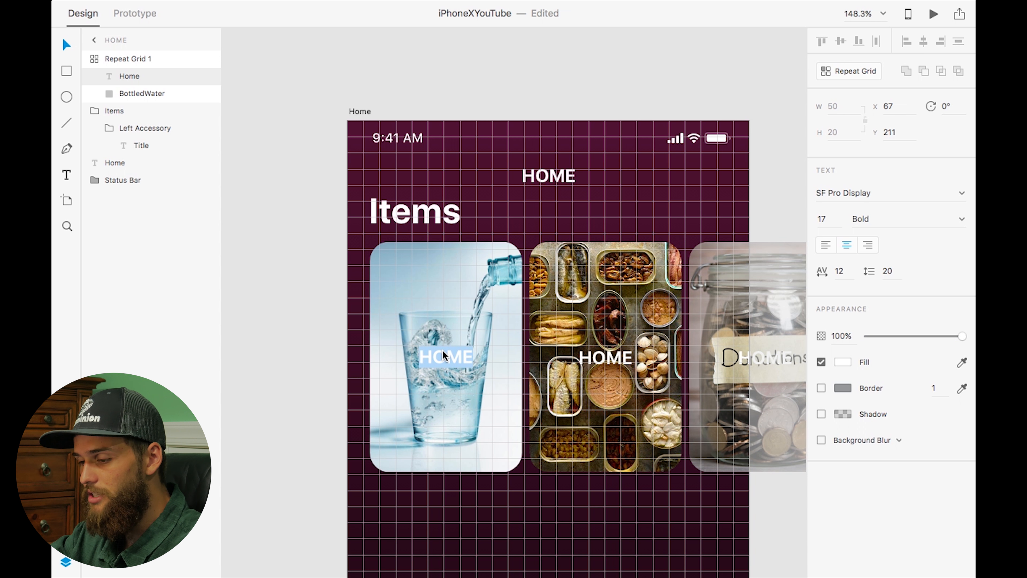
{"action": "type", "text": "WATER"}
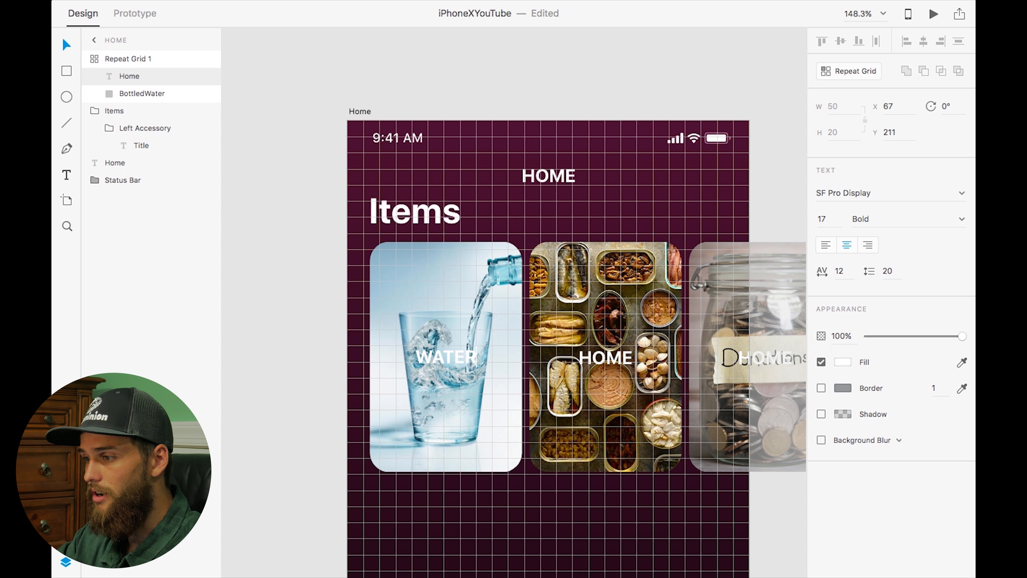
{"action": "double_click", "coordinate": [611, 358]}
{"action": "type", "text": "CANNED FOOD"}
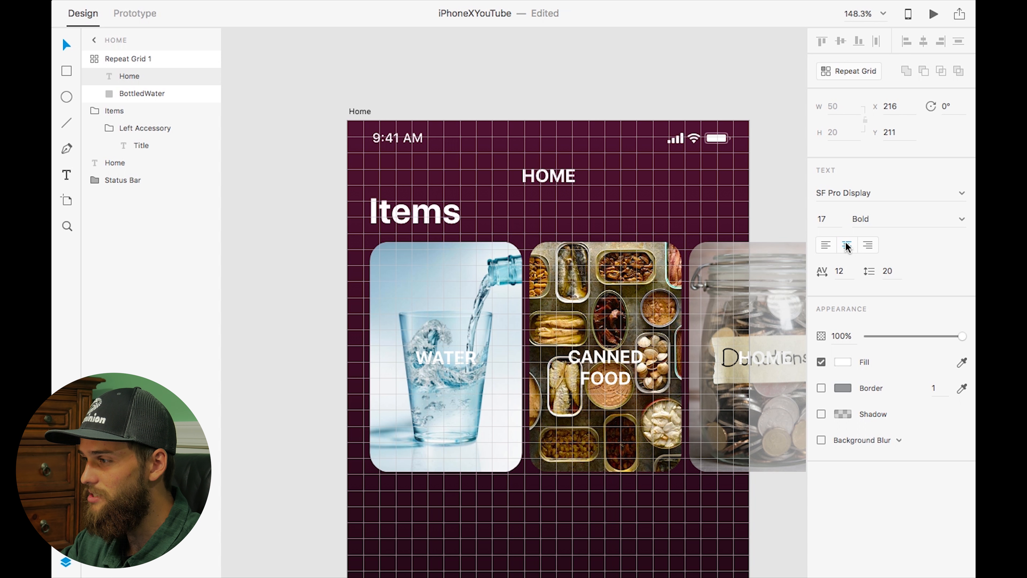
Relabel the third card's text as MONEY
{"action": "double_click", "coordinate": [744, 356]}
{"action": "type", "text": "MONEY"}
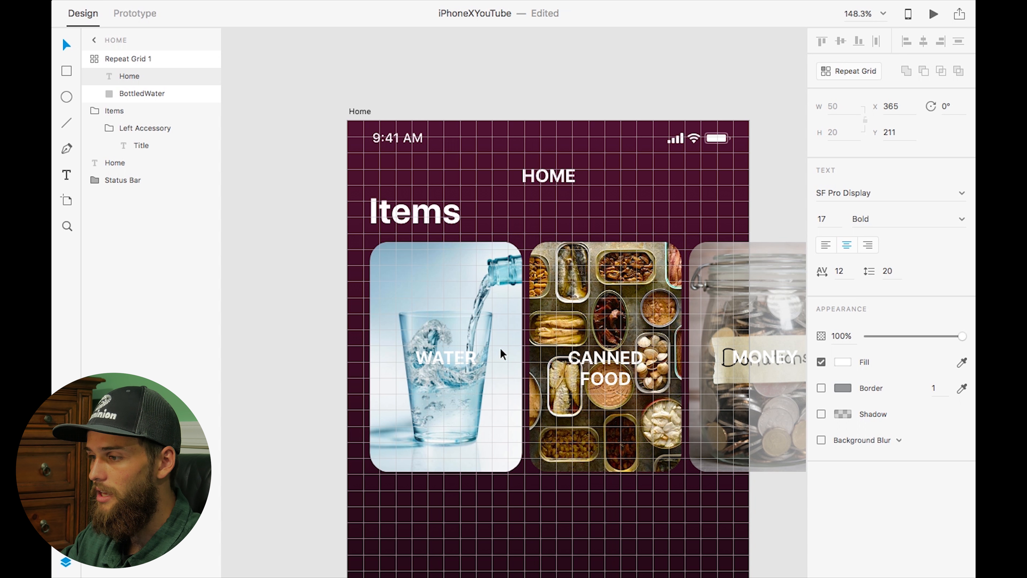
Give the WATER label a black drop shadow at 100% opacity with a Y offset of 1
{"action": "double_click", "coordinate": [447, 356]}
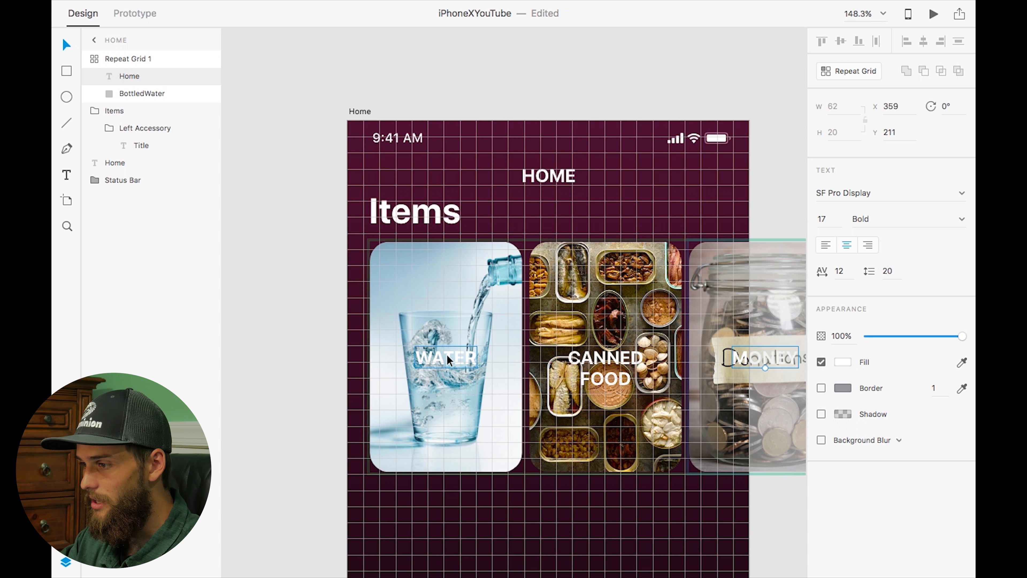
{"action": "left_click", "coordinate": [822, 415]}
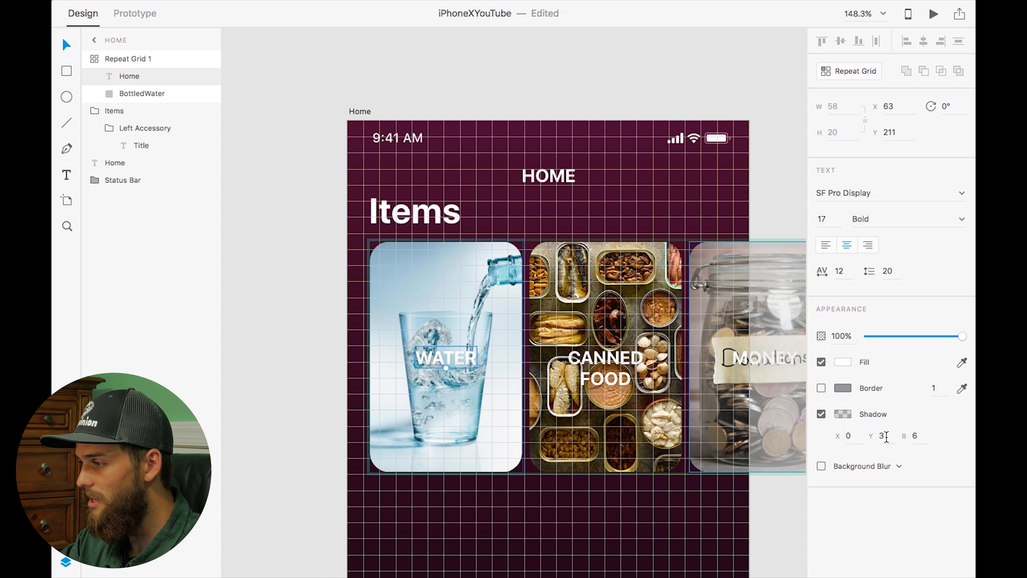
{"action": "left_click", "coordinate": [843, 412]}
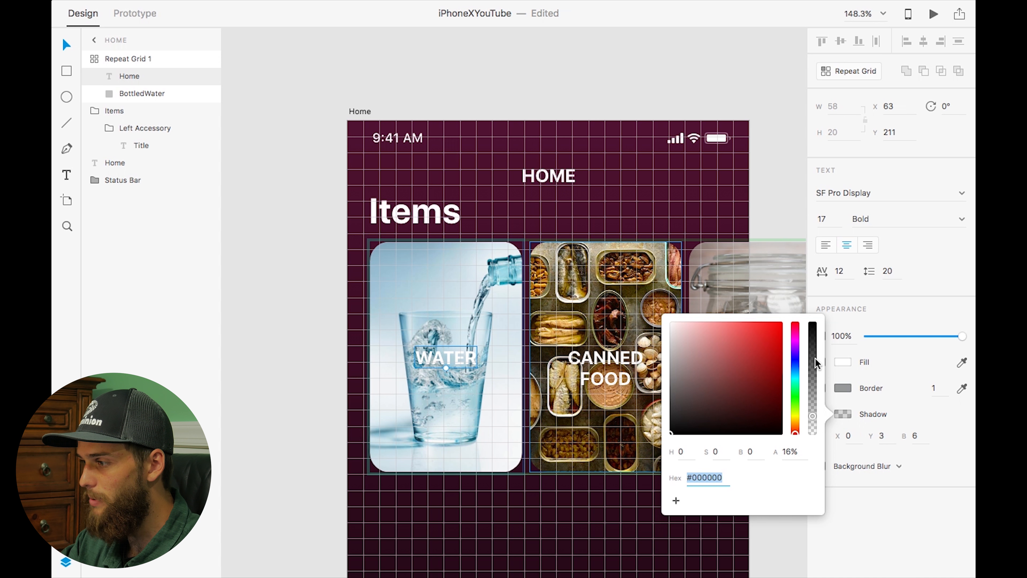
{"action": "left_click_drag", "start_coordinate": [815, 357], "coordinate": [813, 323]}
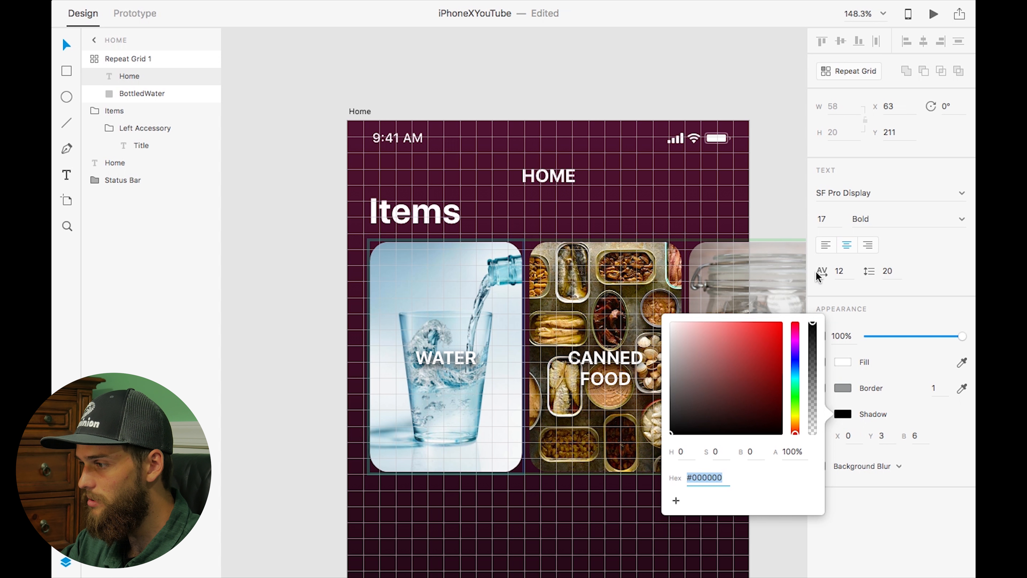
{"action": "left_click", "coordinate": [888, 437]}
{"action": "type", "text": "1"}
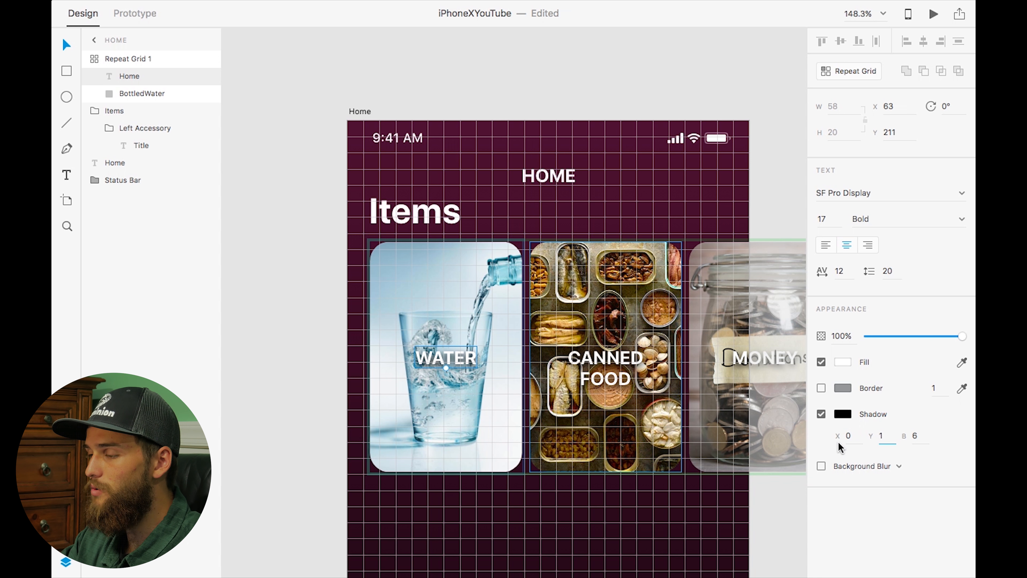
Try shadow X offsets of 10 and -10 on the WATER label, then undo both changes
{"action": "left_click", "coordinate": [420, 340]}
{"action": "scroll", "coordinate": [420, 340], "scroll_direction": "up", "scroll_amount": 3}
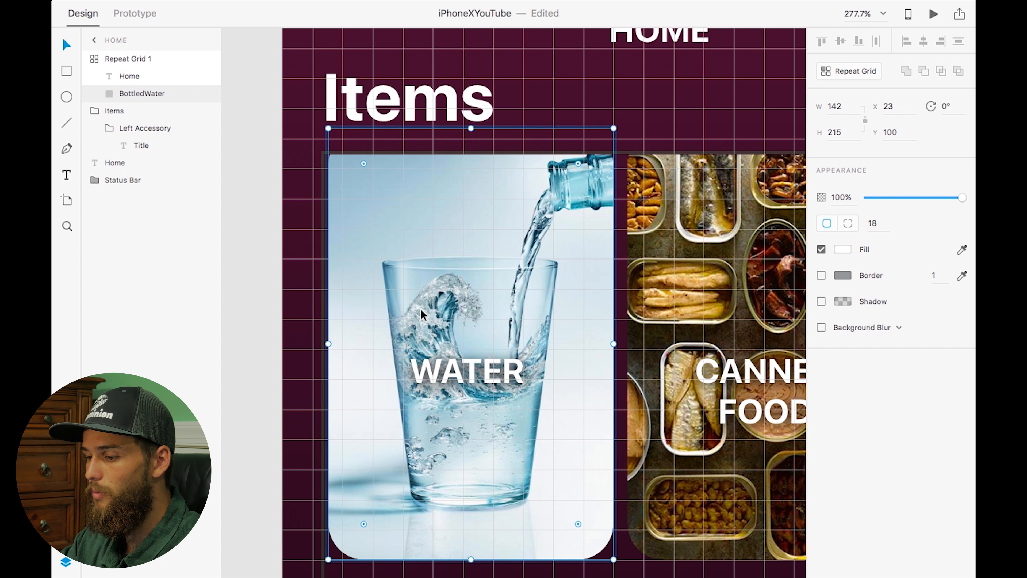
{"action": "key", "text": "super+z"}
{"action": "scroll", "coordinate": [458, 348], "scroll_direction": "up", "scroll_amount": 5}
{"action": "scroll", "coordinate": [457, 344], "scroll_direction": "down", "scroll_amount": 3}
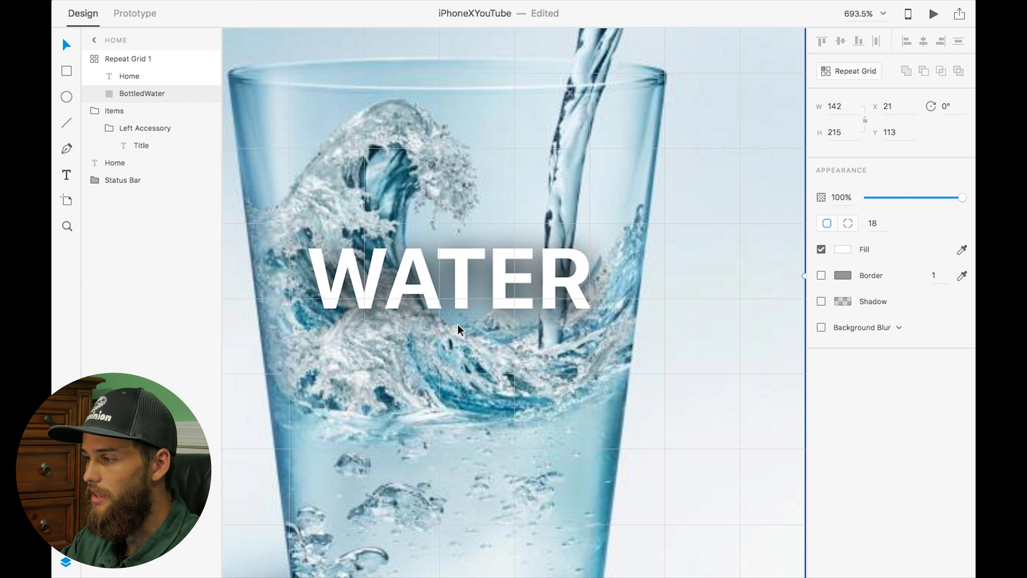
{"action": "left_click", "coordinate": [464, 268]}
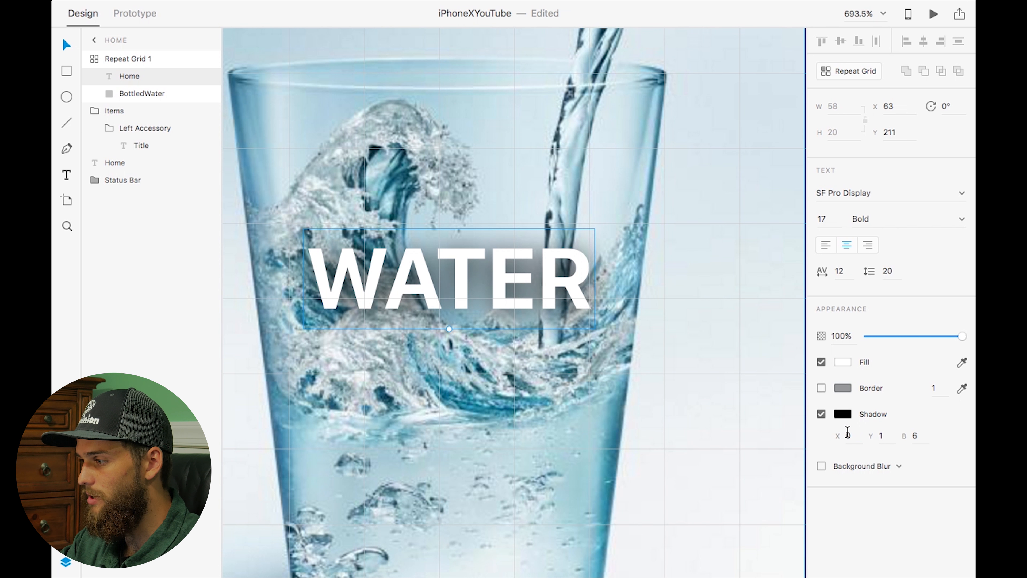
{"action": "type", "text": "10"}
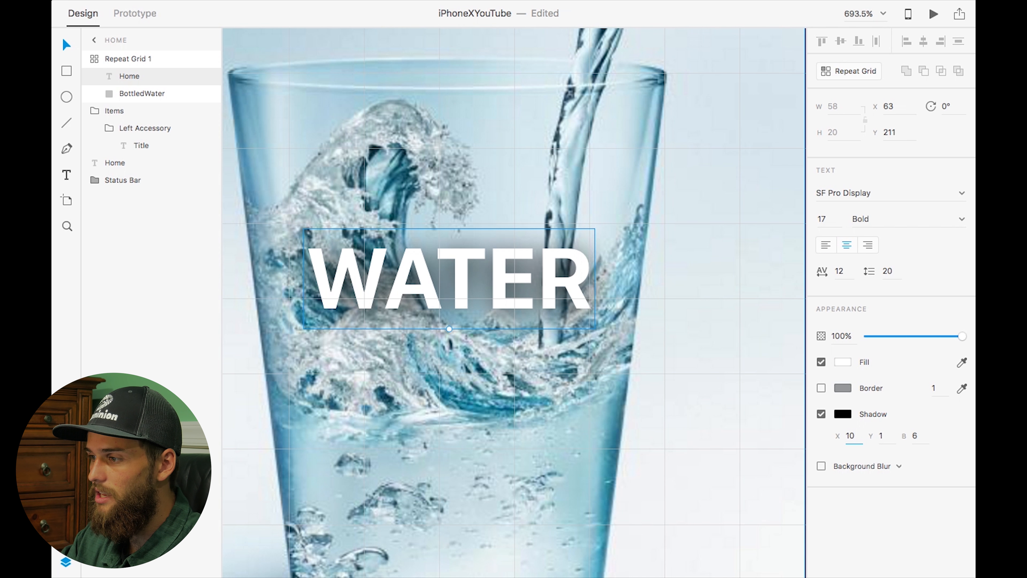
{"action": "key", "text": "Return"}
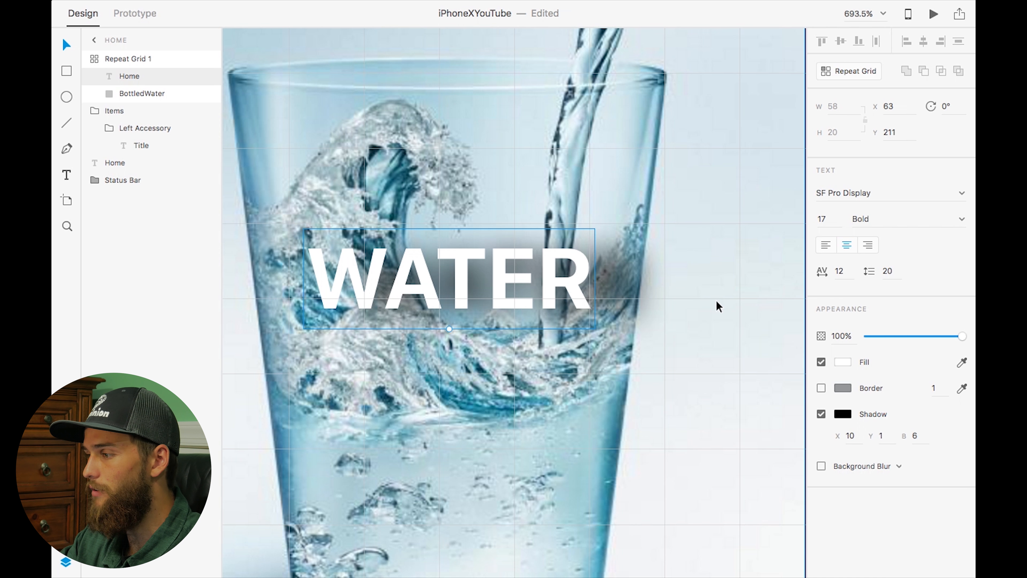
{"action": "left_click", "coordinate": [847, 436]}
{"action": "type", "text": "-10"}
{"action": "key", "text": "Return"}
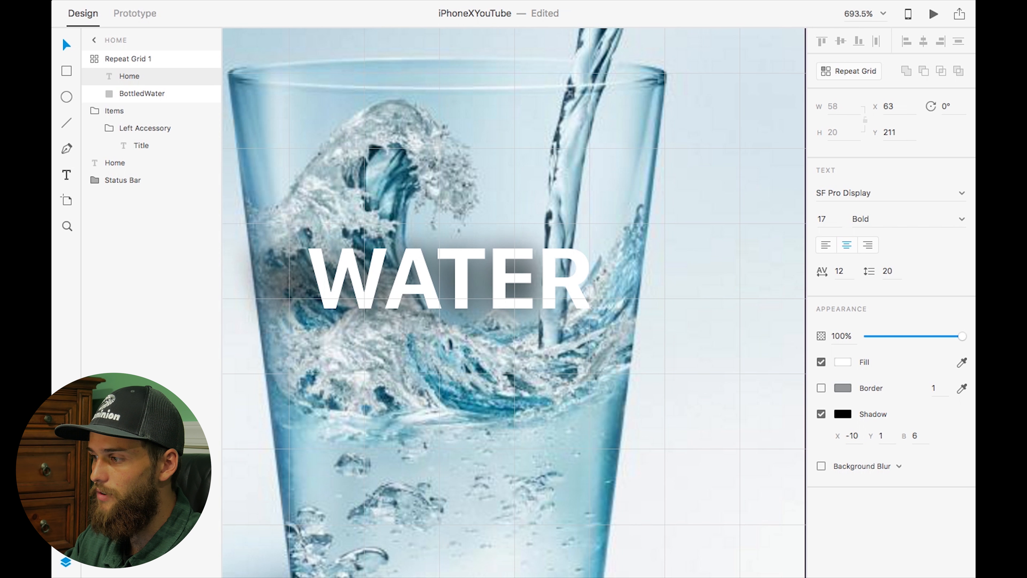
{"action": "key", "text": "super+z"}
{"action": "key", "text": "super+z"}
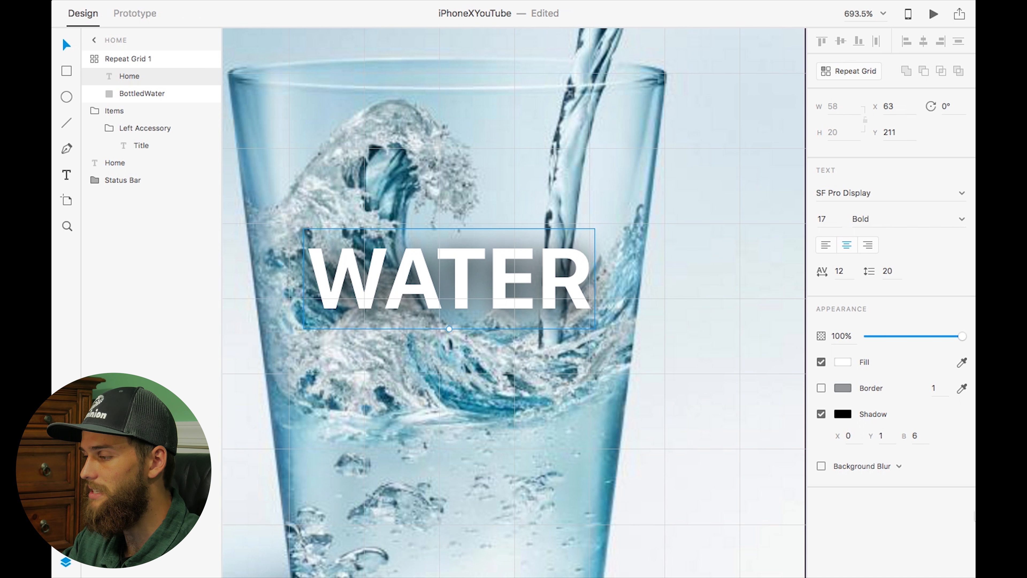
Set the WATER label's shadow blur to 5
{"action": "left_click", "coordinate": [882, 435]}
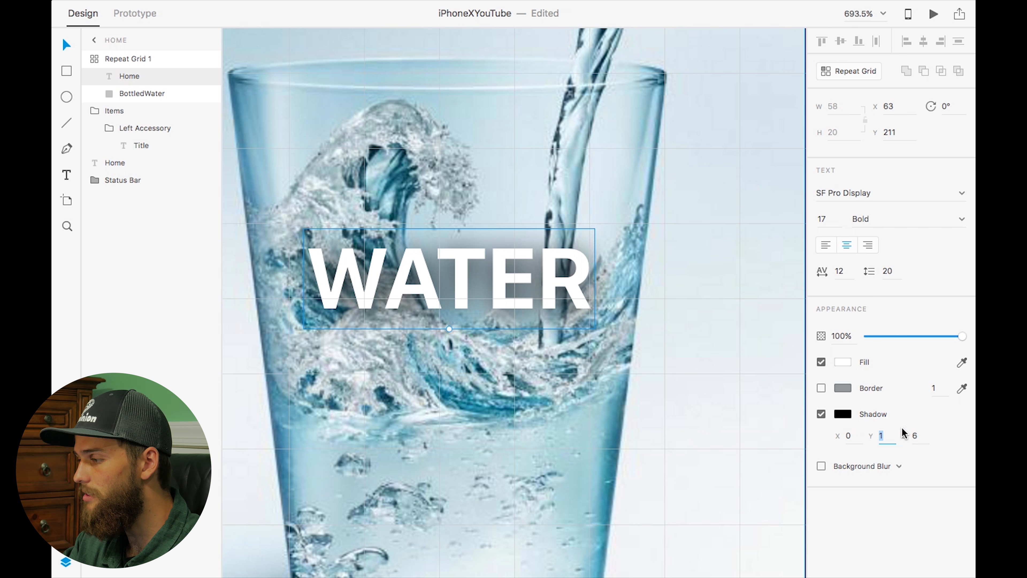
{"action": "key", "text": "Tab"}
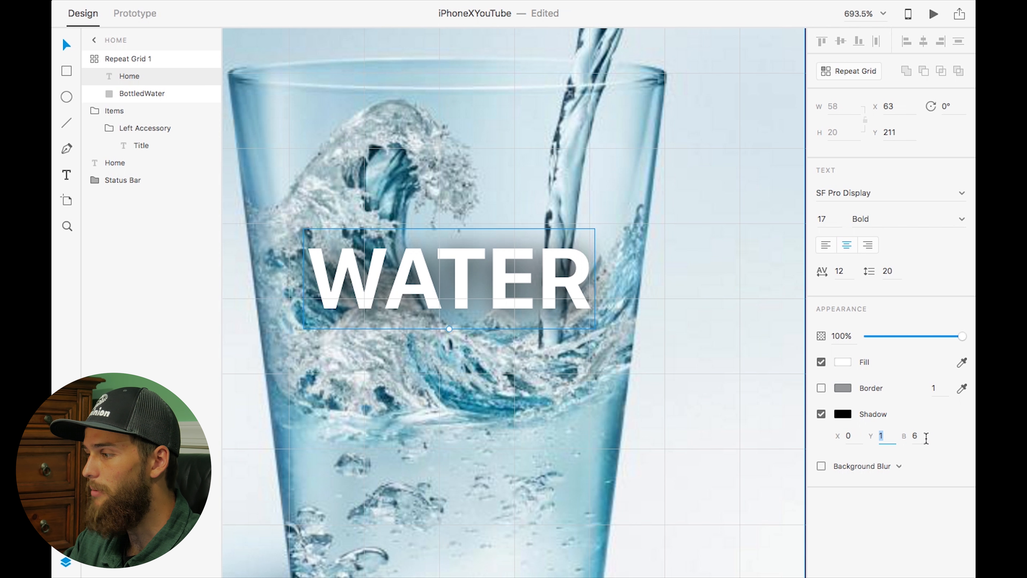
{"action": "type", "text": "5"}
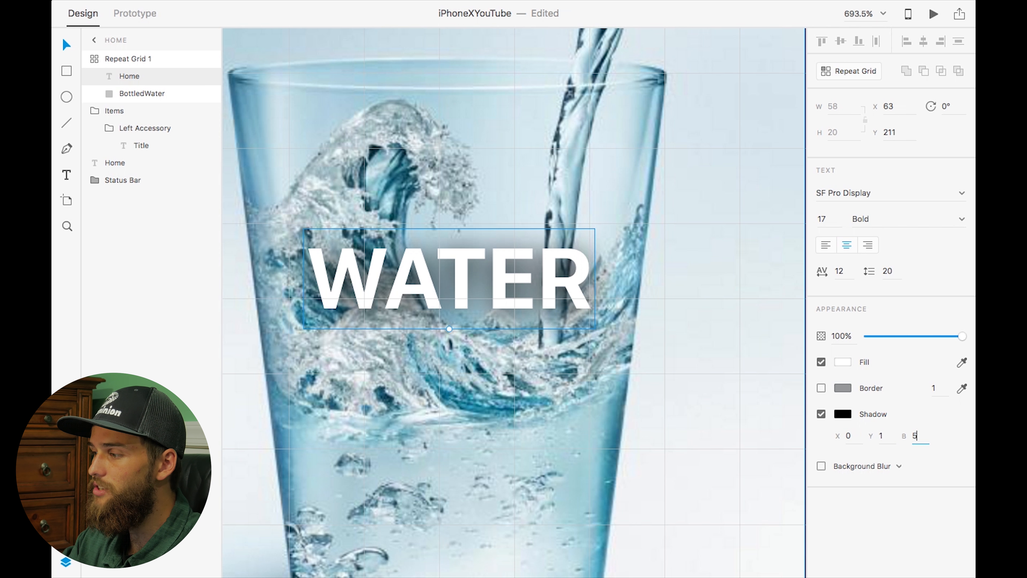
{"action": "key", "text": "Return"}
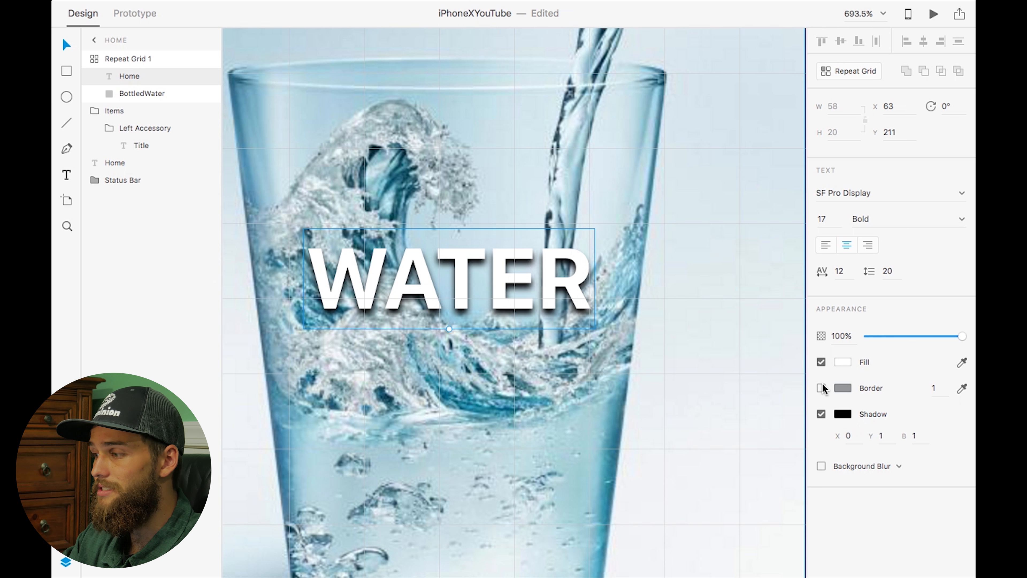
{"action": "type", "text": "5"}
{"action": "key", "text": "Return"}
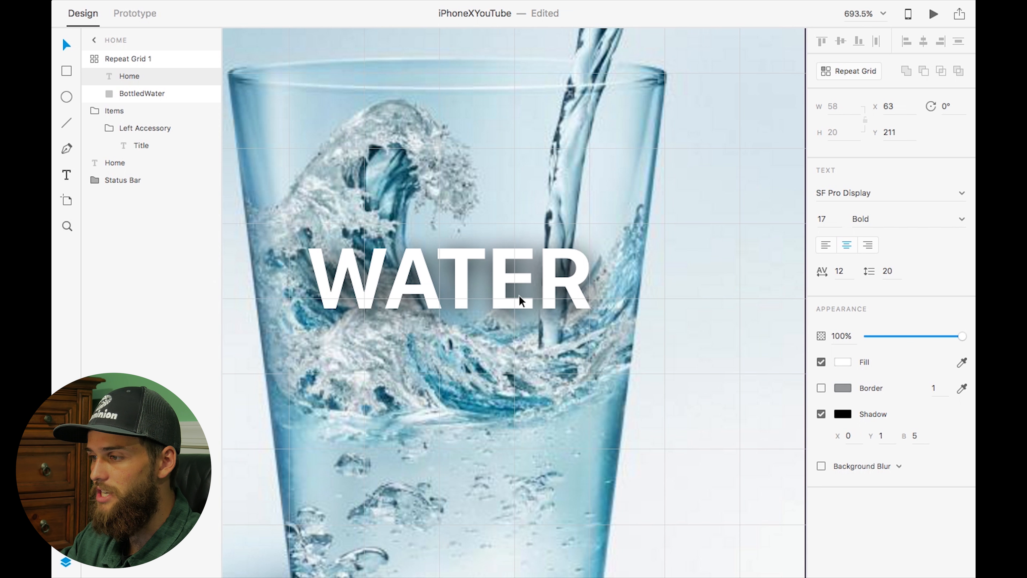
Save the document
{"action": "scroll", "coordinate": [505, 203], "scroll_direction": "down", "scroll_amount": 10}
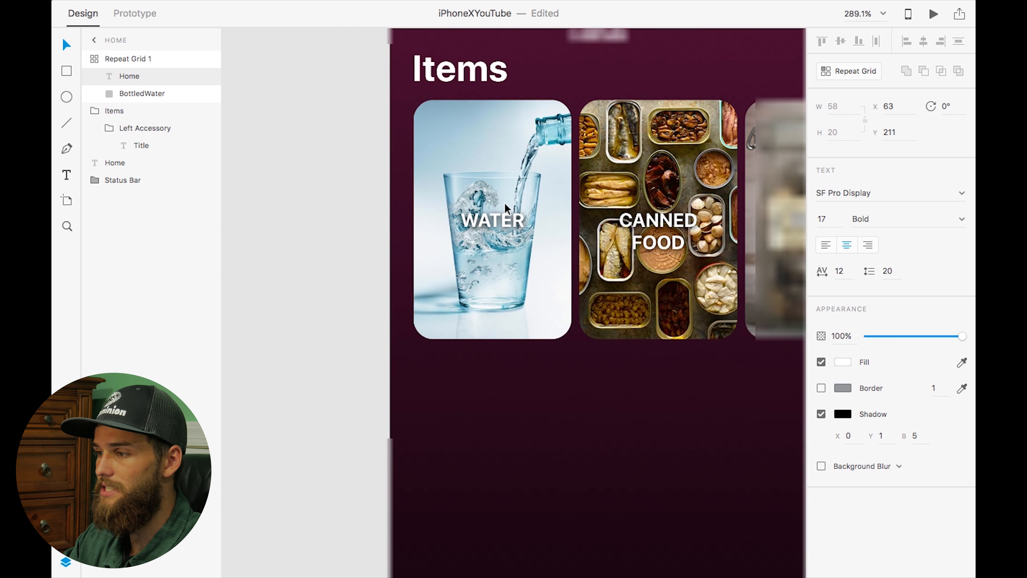
{"action": "scroll", "coordinate": [504, 203], "scroll_direction": "right", "scroll_amount": 4}
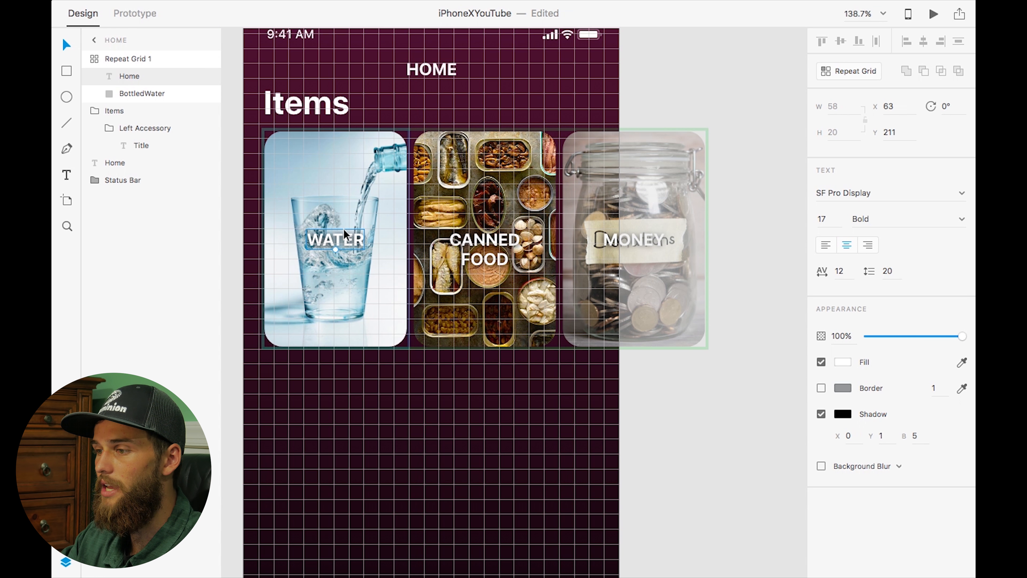
{"action": "key", "text": "super+s"}
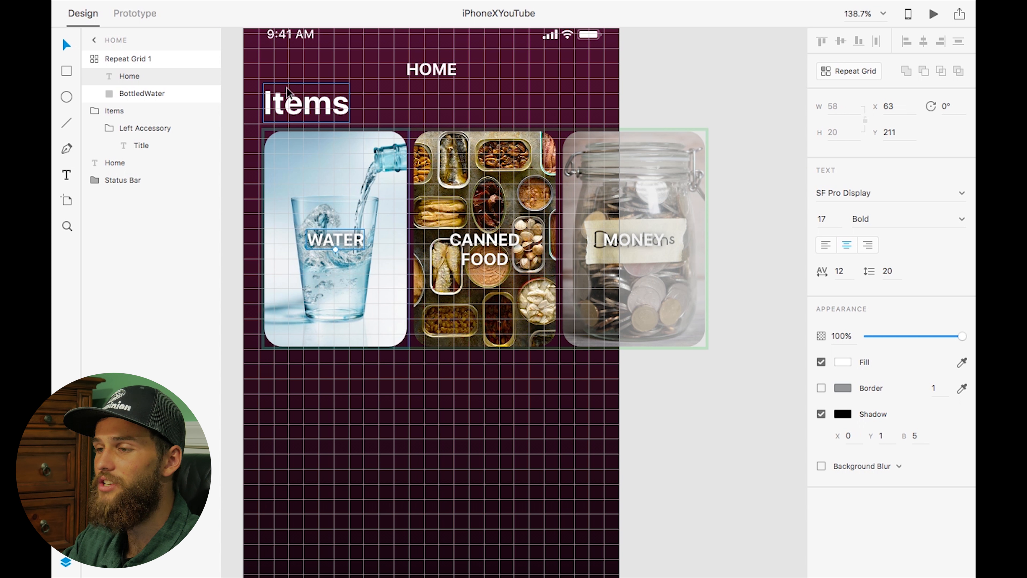
Rename the repeat grid layer as List
{"action": "double_click", "coordinate": [118, 60]}
{"action": "type", "text": "LIST"}
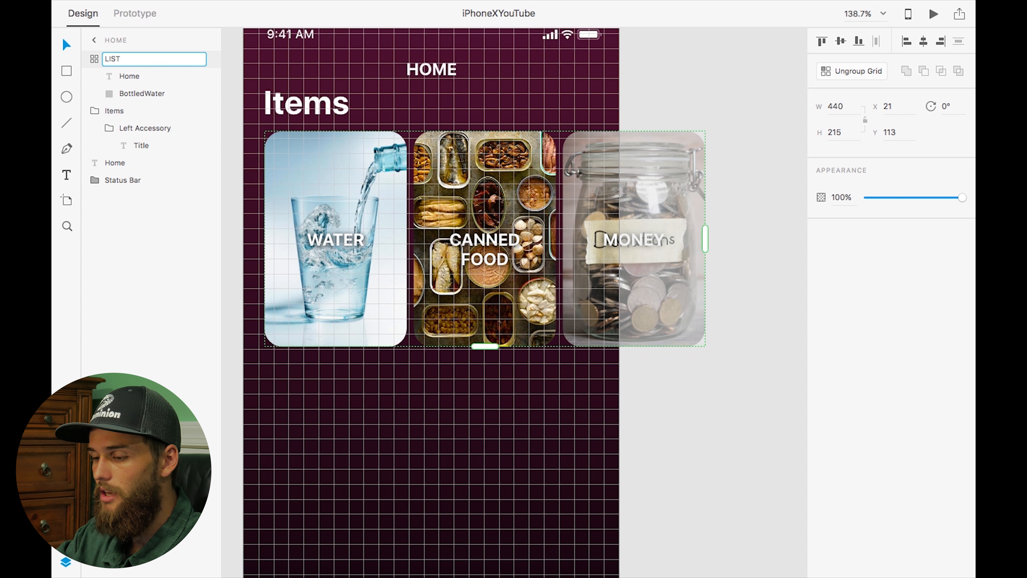
{"action": "type", "text": "t"}
{"action": "key", "text": "Return"}
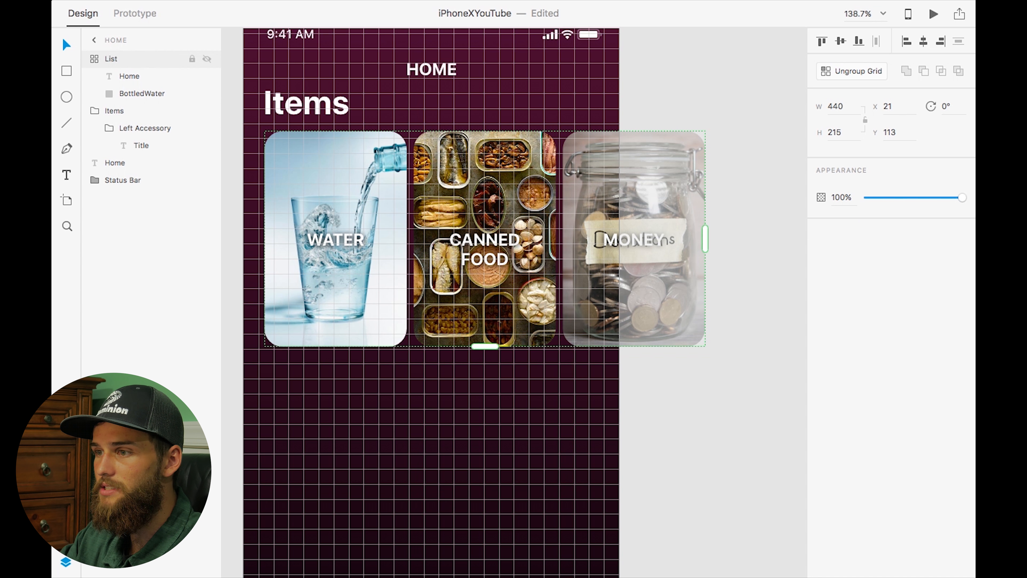
Move the List grid into the Items group and collapse the group
{"action": "left_click_drag", "start_coordinate": [113, 59], "coordinate": [107, 115]}
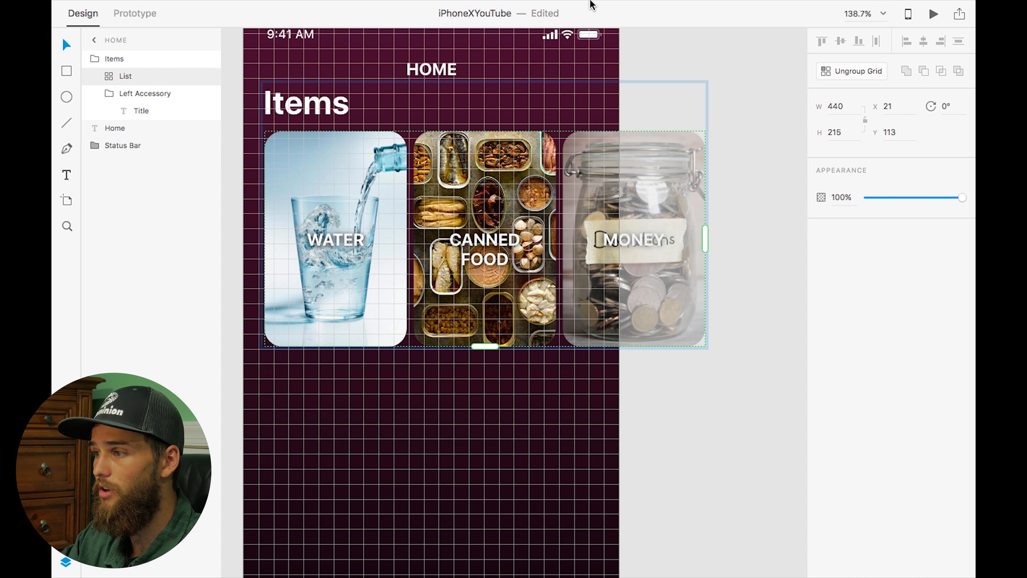
{"action": "left_click", "coordinate": [95, 59]}
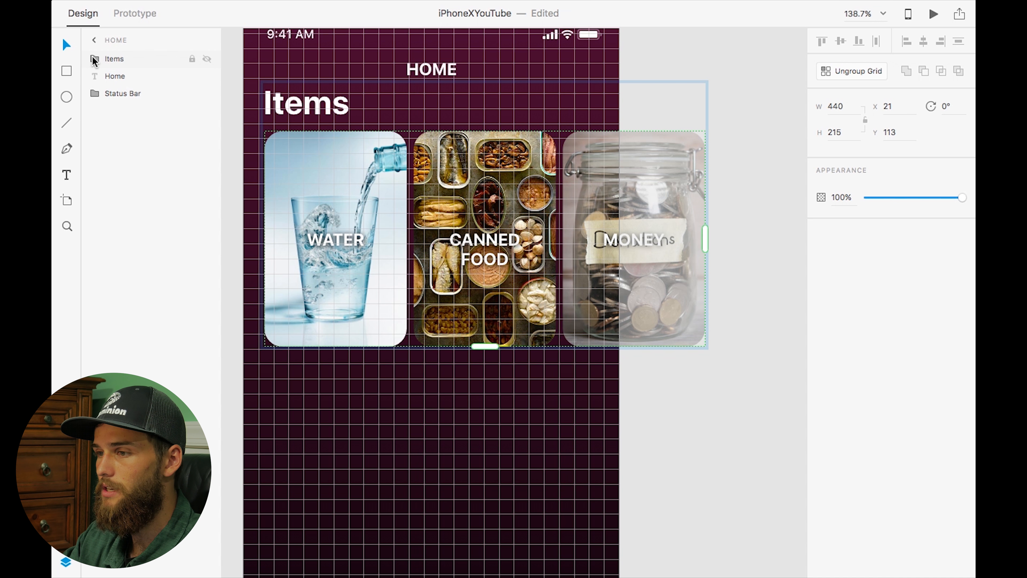
Duplicate the Items group containing the title and card grid
{"action": "scroll", "coordinate": [310, 198], "scroll_direction": "down", "scroll_amount": 5}
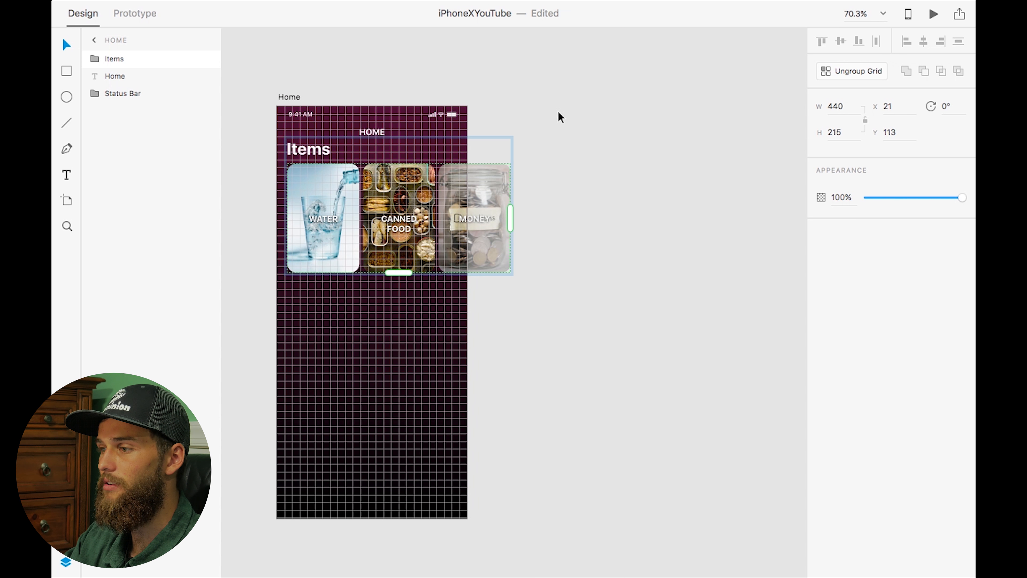
{"action": "left_click", "coordinate": [527, 97]}
{"action": "scroll", "coordinate": [366, 279], "scroll_direction": "up", "scroll_amount": 3}
{"action": "scroll", "coordinate": [367, 279], "scroll_direction": "down", "scroll_amount": 3}
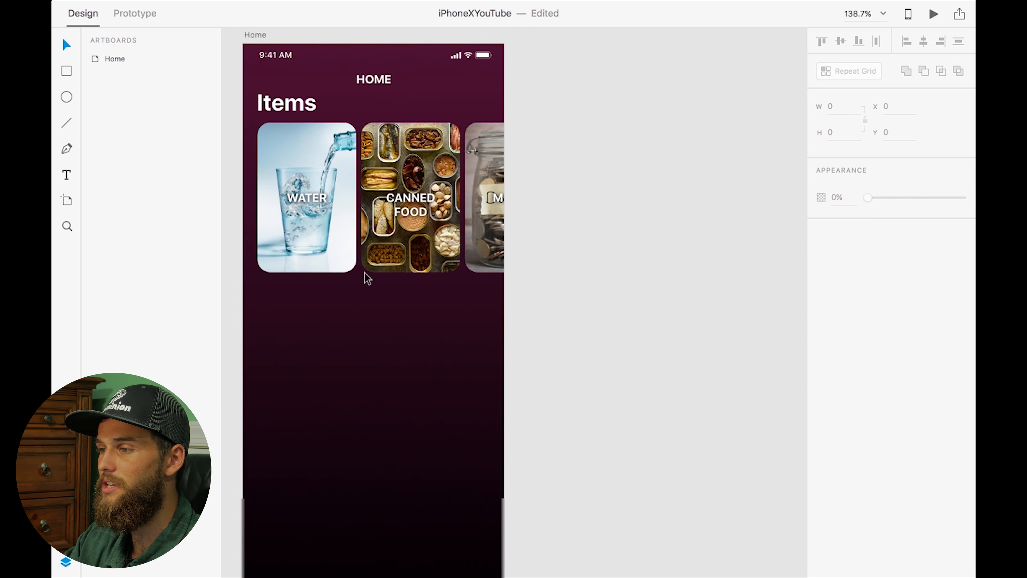
{"action": "scroll", "coordinate": [365, 272], "scroll_direction": "up", "scroll_amount": 5}
{"action": "scroll", "coordinate": [364, 272], "scroll_direction": "left", "scroll_amount": 5}
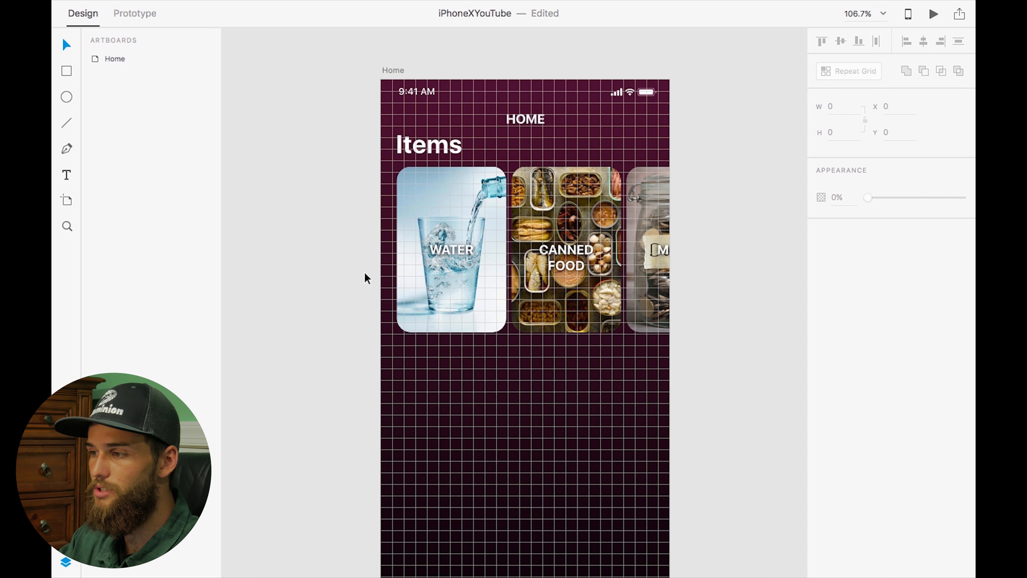
{"action": "left_click", "coordinate": [423, 151]}
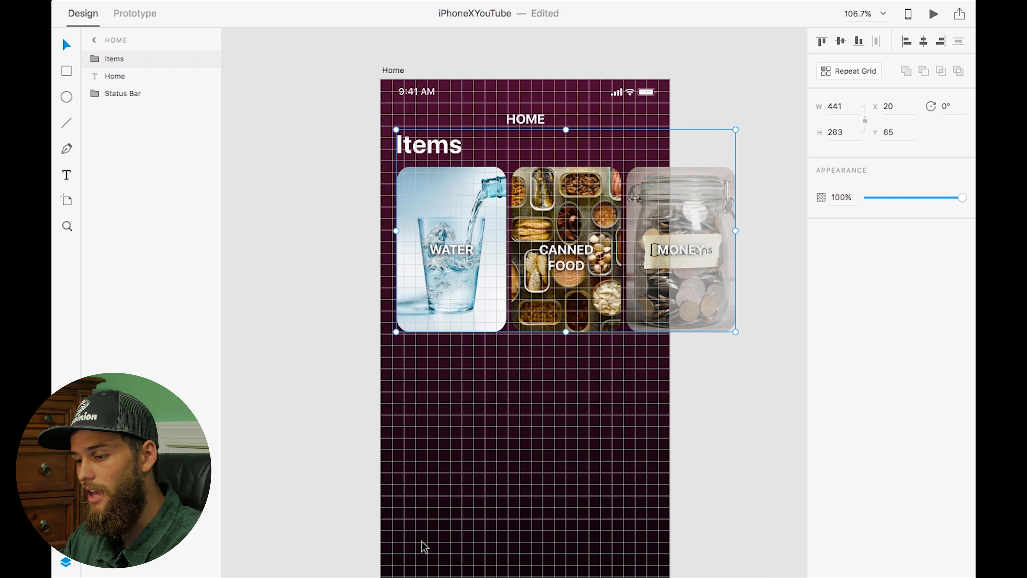
{"action": "key", "text": "super+d"}
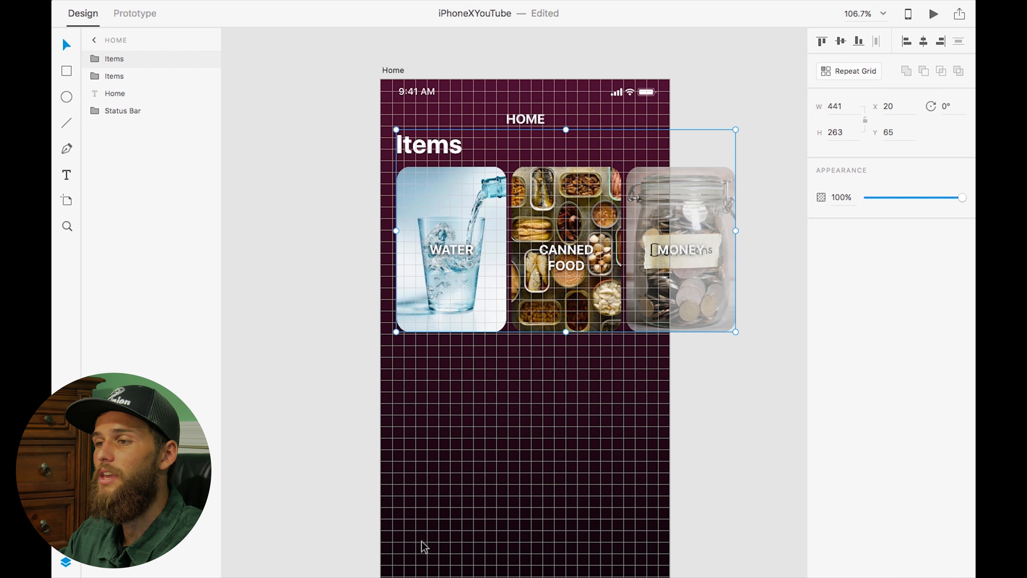
Rename the duplicate group as Charities and move it below the original, at Y 352
{"action": "double_click", "coordinate": [114, 59]}
{"action": "type", "text": "Chariti"}
{"action": "key", "text": "Return"}
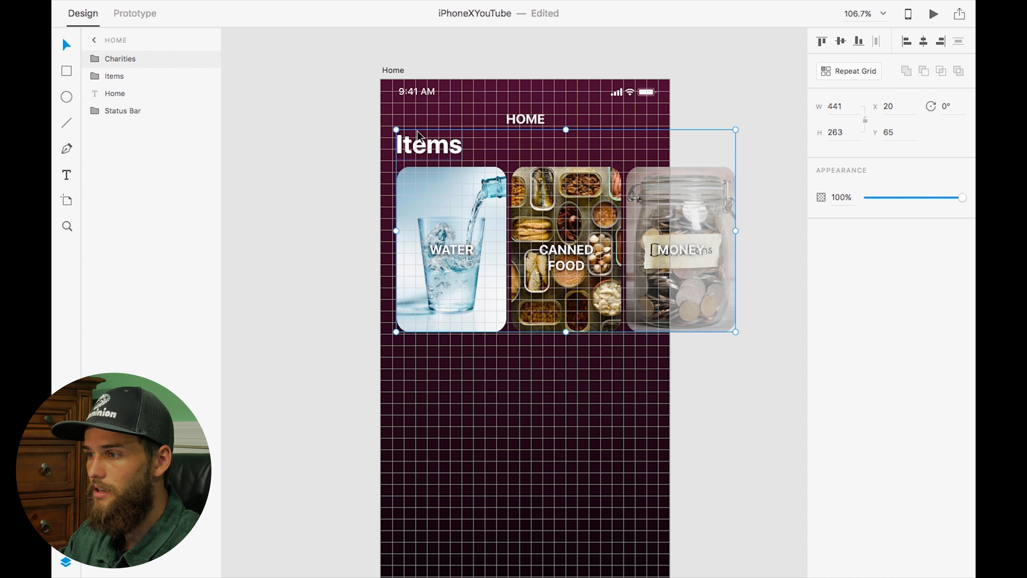
{"action": "left_click_drag", "start_coordinate": [423, 154], "coordinate": [417, 368]}
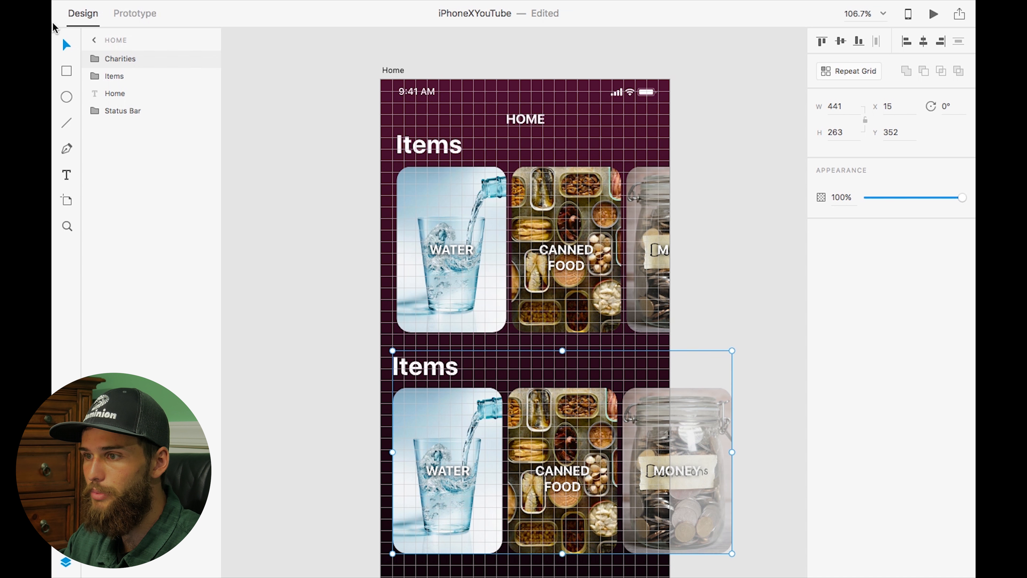
Reorder the layers so Status Bar and the Home title sit above the Items and Charities groups
{"action": "mouse_move", "coordinate": [97, 60]}
{"action": "left_mouse_down"}
{"action": "mouse_move", "coordinate": [93, 86]}
{"action": "mouse_move", "coordinate": [94, 57]}
{"action": "left_mouse_up"}
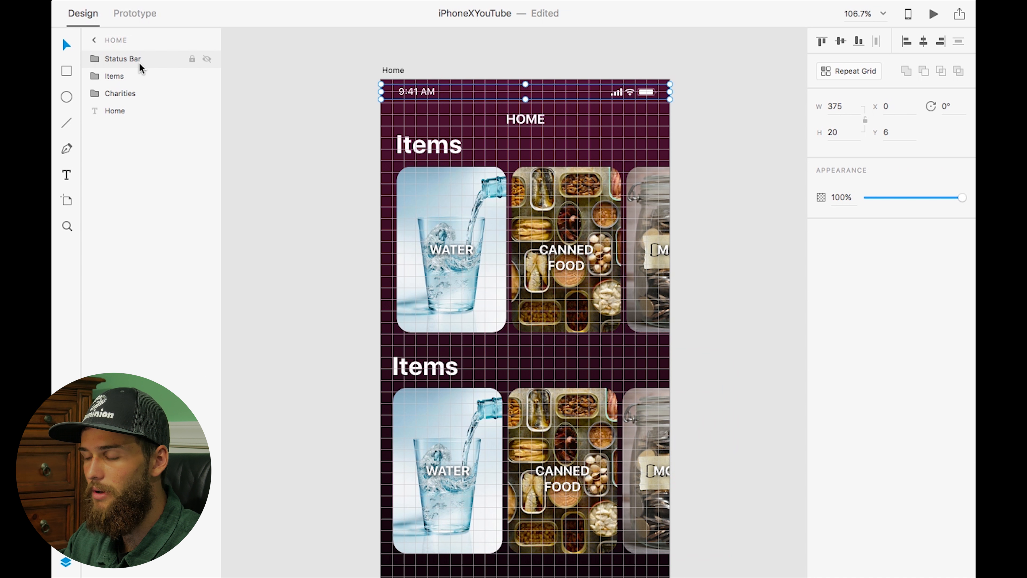
{"action": "left_click_drag", "start_coordinate": [98, 116], "coordinate": [92, 73]}
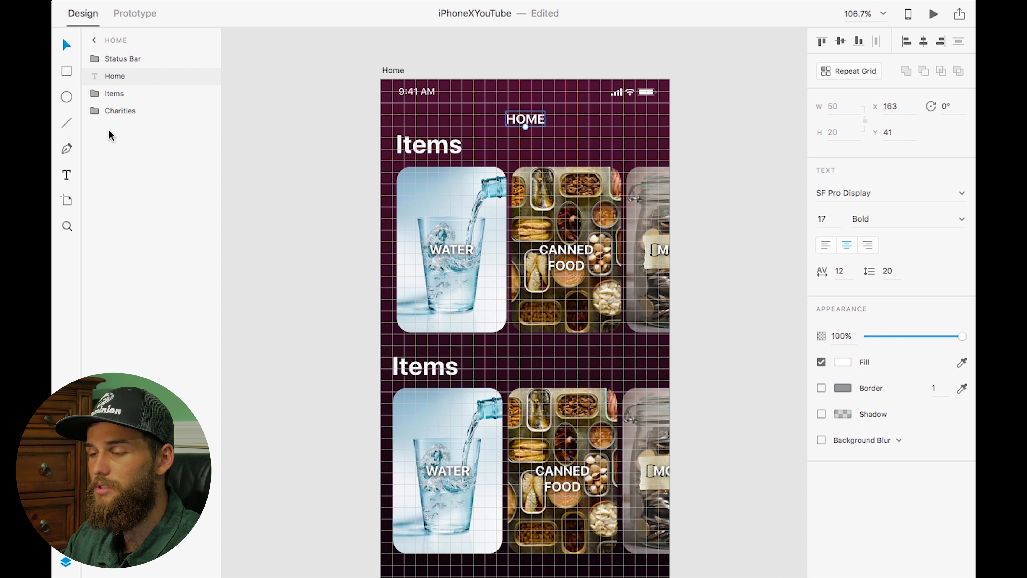
Nudge the Charities group into position at X 20, Y 352
{"action": "double_click", "coordinate": [421, 377]}
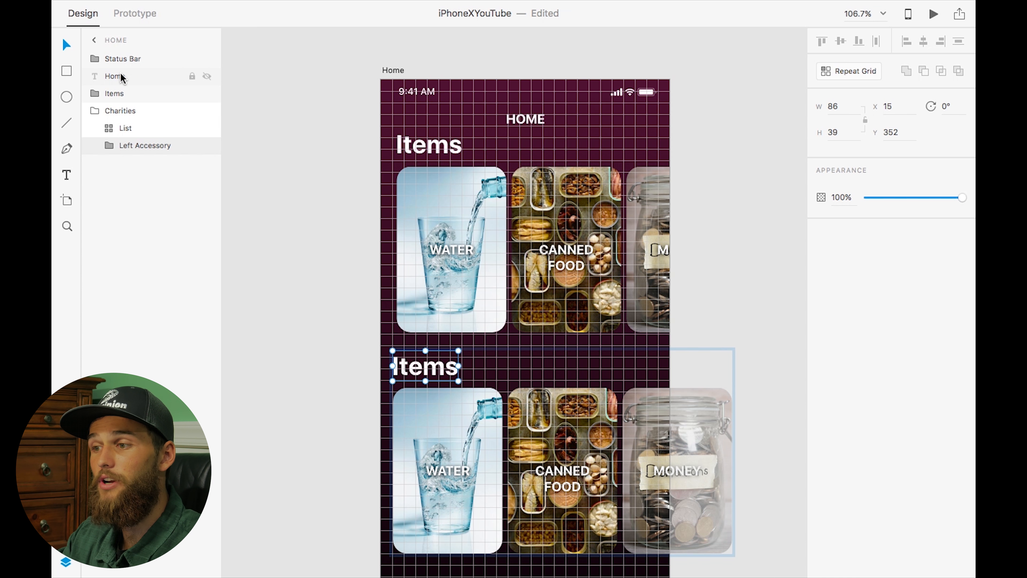
{"action": "left_click", "coordinate": [95, 111]}
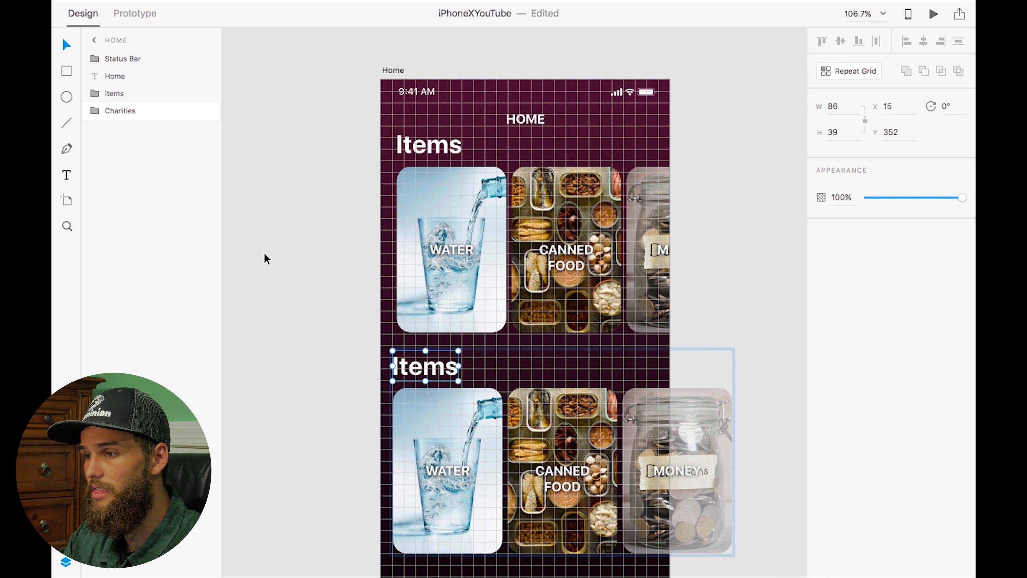
{"action": "left_click", "coordinate": [114, 112]}
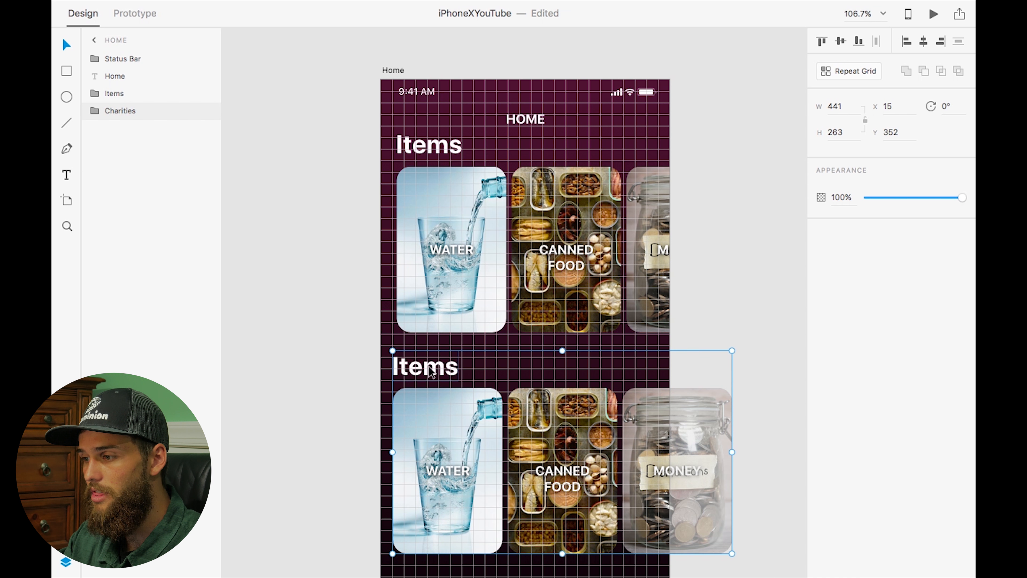
{"action": "left_click_drag", "start_coordinate": [427, 372], "coordinate": [315, 176]}
{"action": "key", "text": "ctrl+z"}
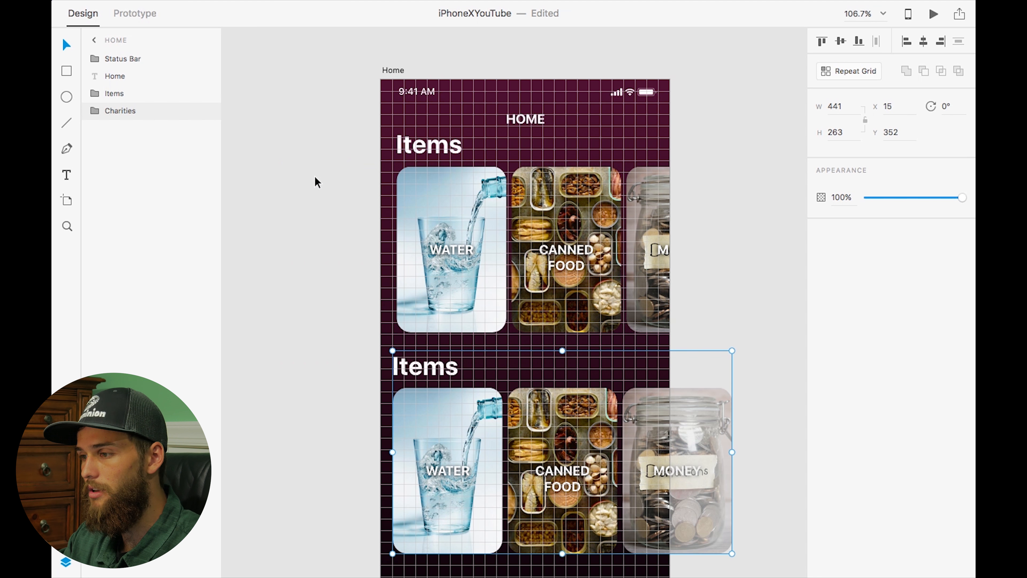
{"action": "key", "text": "Up"}
{"action": "key", "text": "Up"}
{"action": "key", "text": "Up"}
{"action": "key", "text": "Up"}
{"action": "key", "text": "Up"}
{"action": "key", "text": "Up"}
{"action": "key", "text": "Up"}
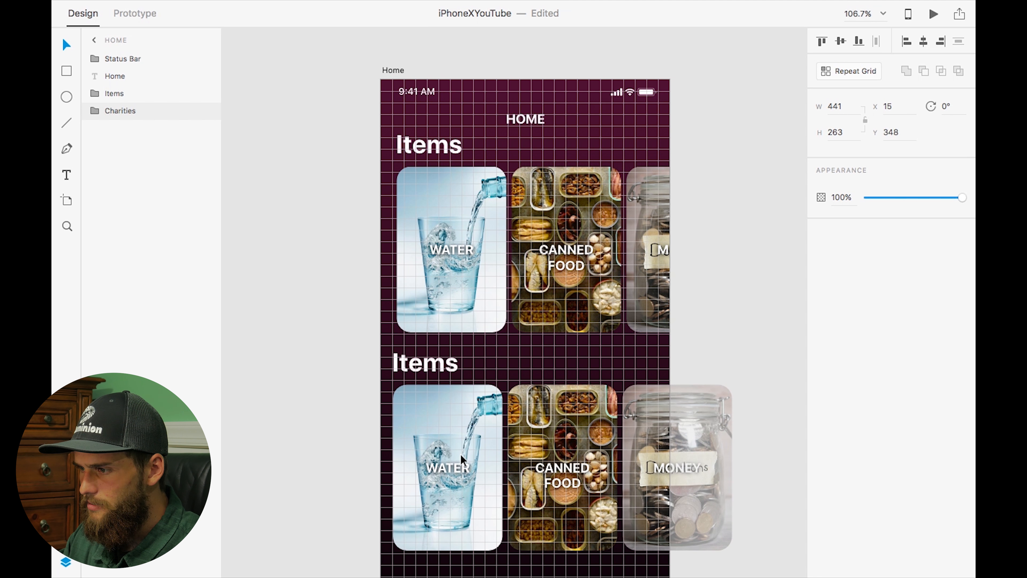
{"action": "key", "text": "Right"}
{"action": "key", "text": "Right"}
{"action": "key", "text": "Right"}
{"action": "key", "text": "Right"}
{"action": "key", "text": "Right"}
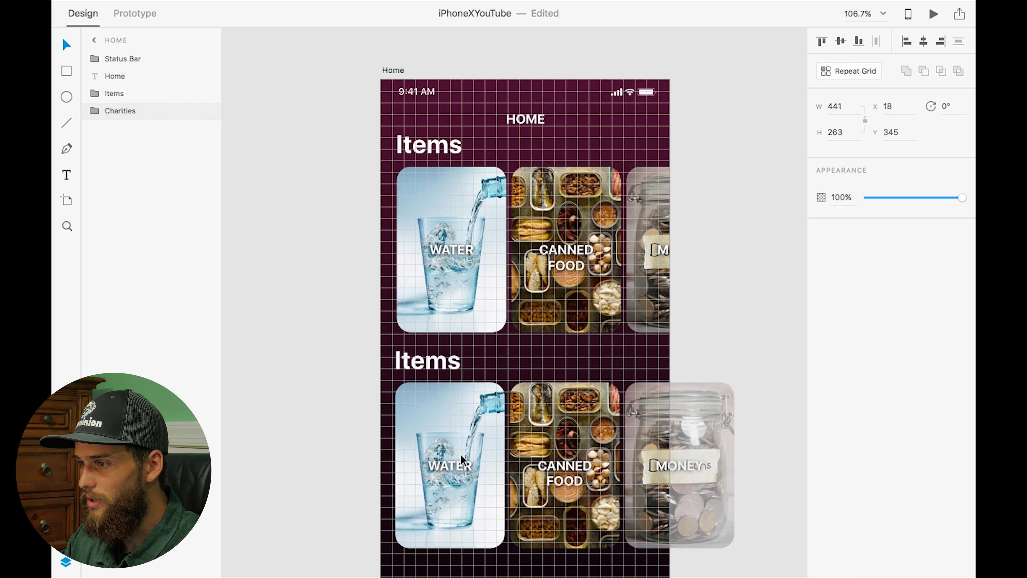
{"action": "key", "text": "Down"}
{"action": "key", "text": "Down"}
{"action": "key", "text": "Down"}
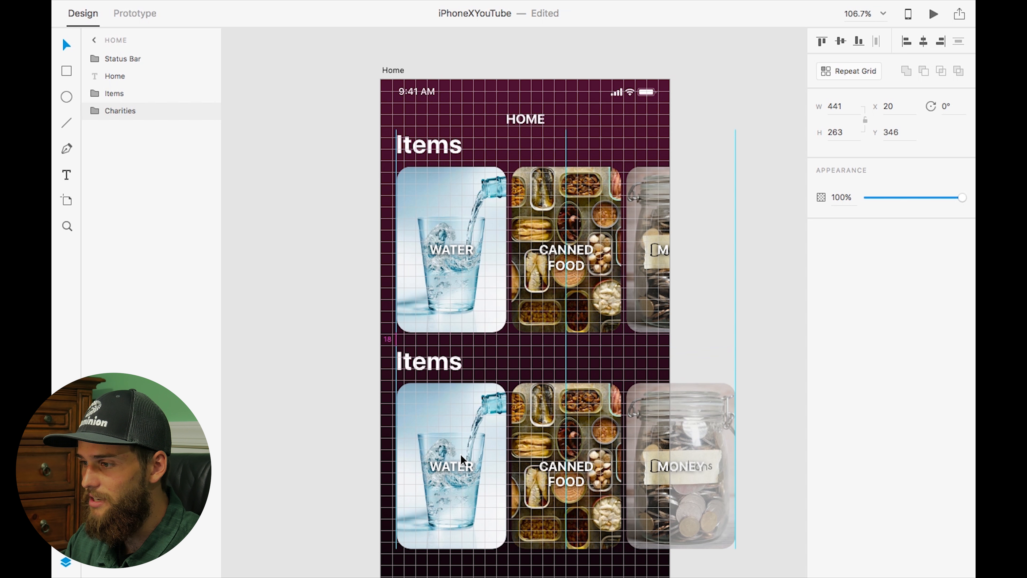
{"action": "key", "text": "Down"}
{"action": "key", "text": "Down"}
{"action": "key", "text": "Down"}
{"action": "key", "text": "Down"}
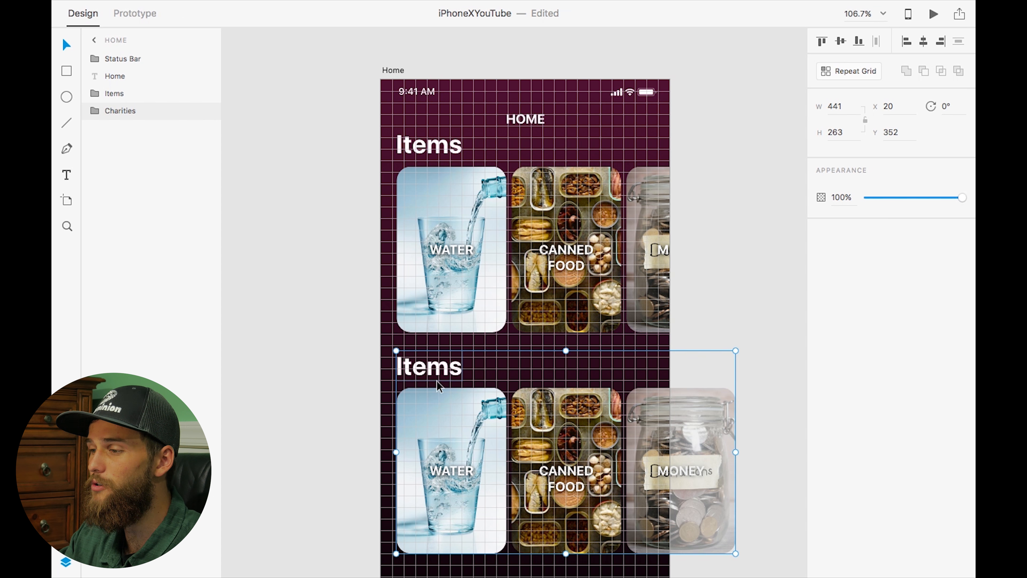
Rename the duplicated section title to Charities
{"action": "double_click", "coordinate": [429, 370]}
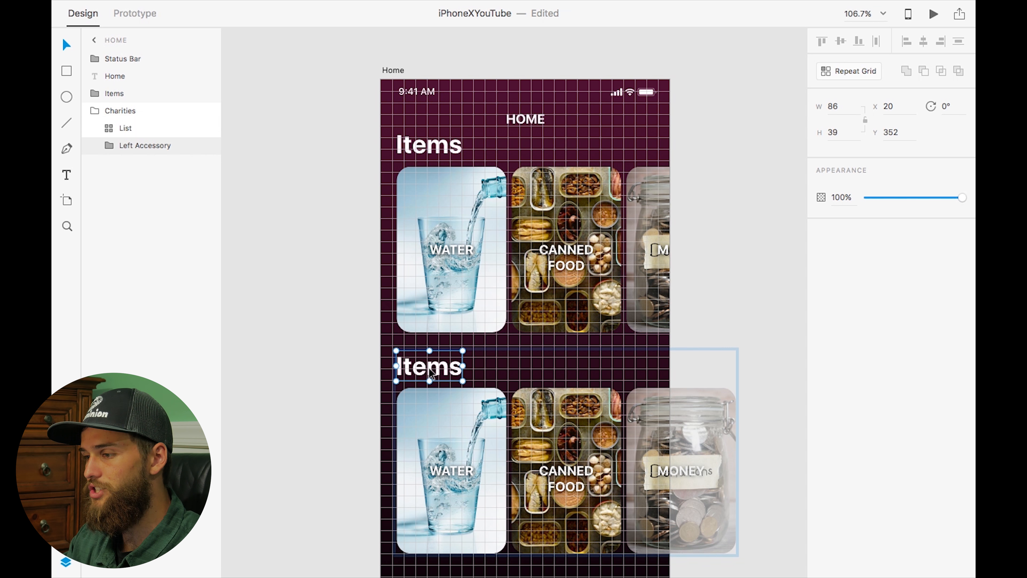
{"action": "double_click", "coordinate": [428, 367]}
{"action": "key", "text": "super+a"}
{"action": "type", "text": "Charities"}
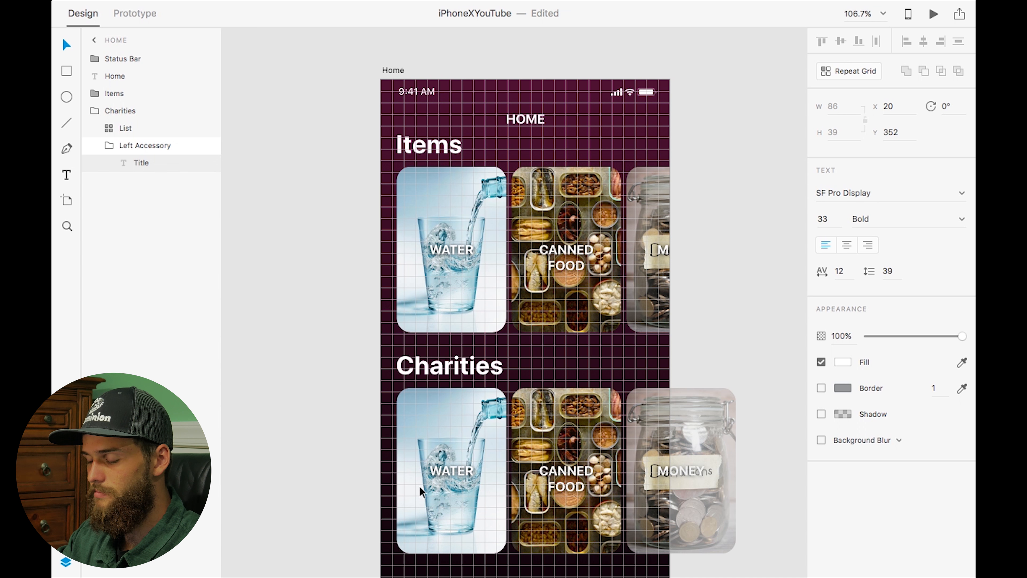
{"action": "key", "text": "Escape"}
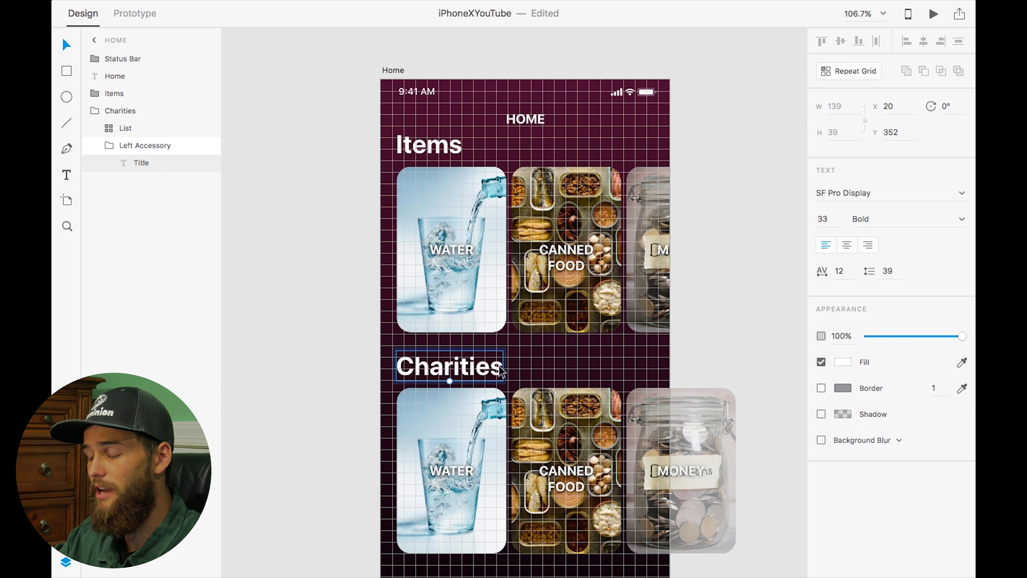
Resize the first Charities card to 292 wide by 134 high
{"action": "scroll", "coordinate": [480, 434], "scroll_direction": "down", "scroll_amount": 5}
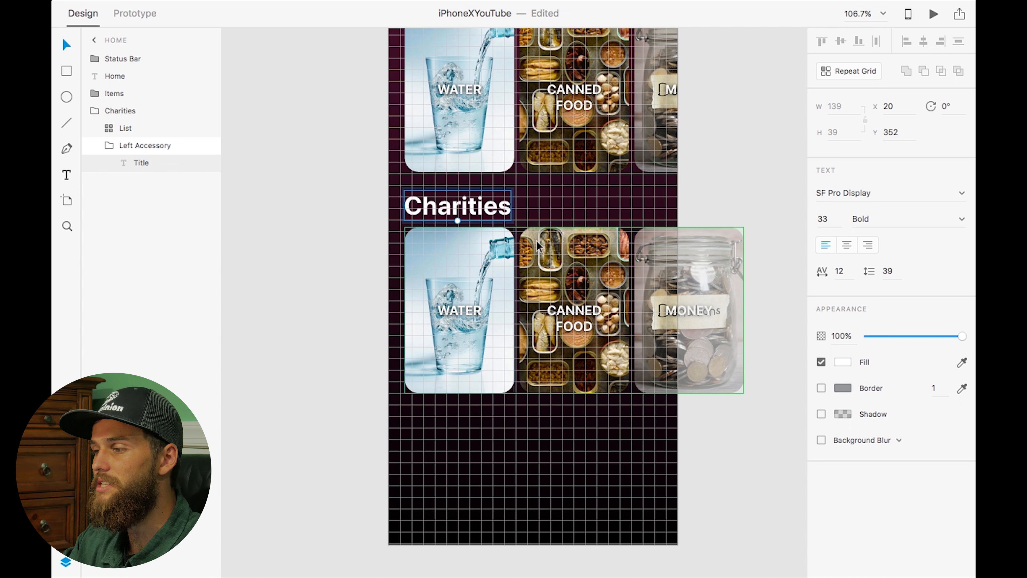
{"action": "double_click", "coordinate": [498, 267]}
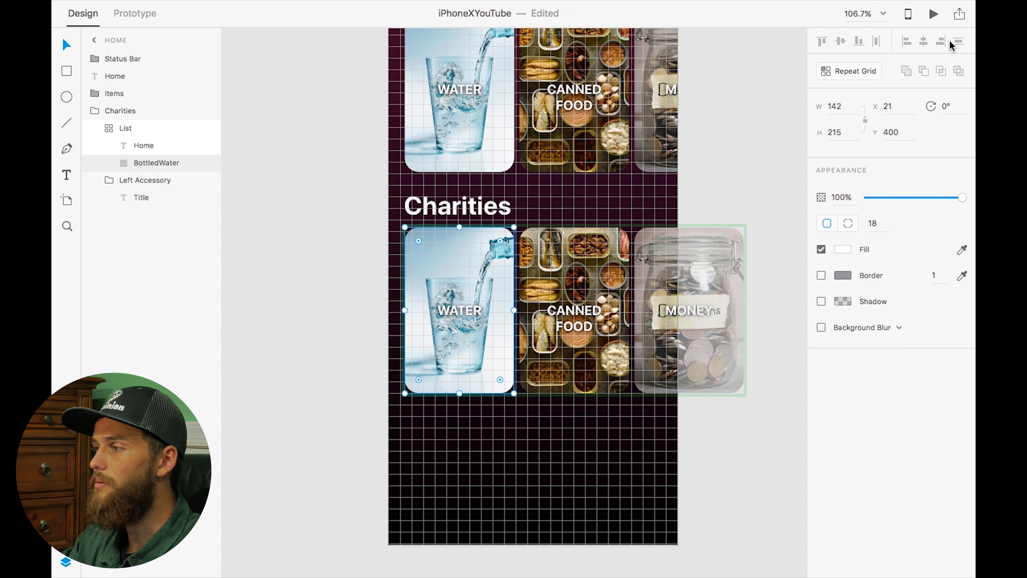
{"action": "double_click", "coordinate": [842, 105]}
{"action": "type", "text": "292"}
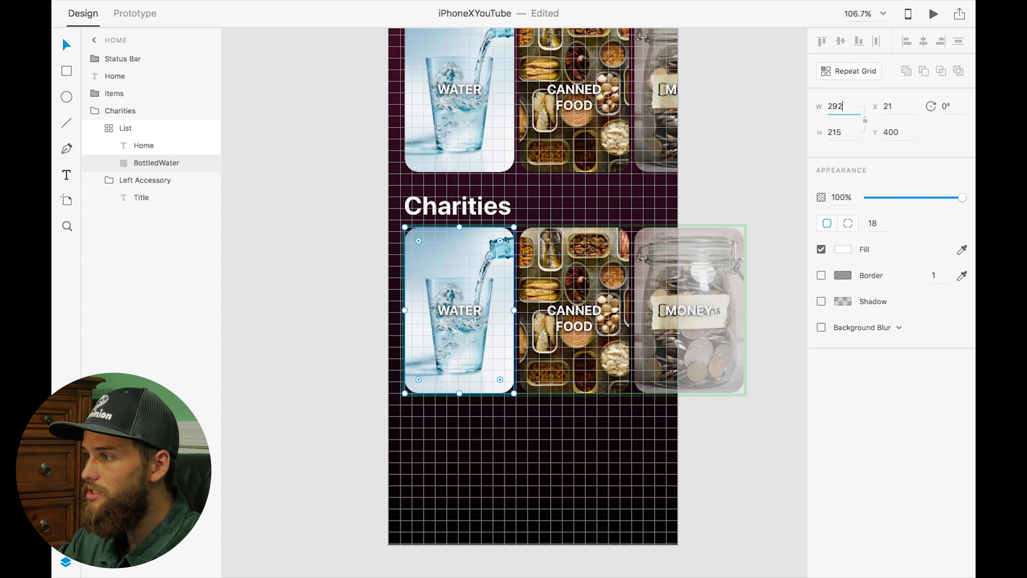
{"action": "double_click", "coordinate": [836, 132]}
{"action": "type", "text": "134"}
{"action": "key", "text": "Return"}
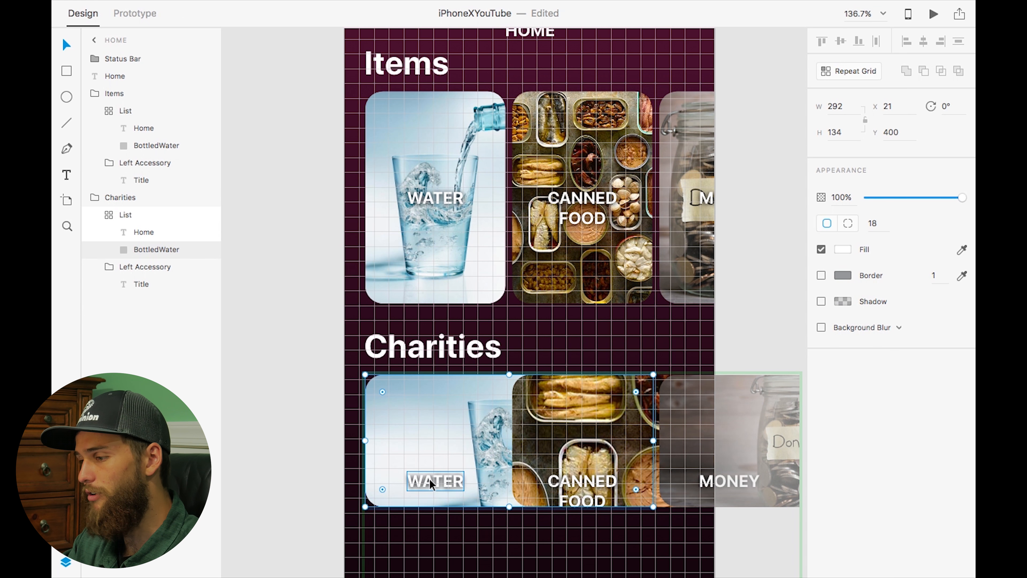
Move the WATER label above the card and position the card at X 20, Y 431
{"action": "left_click_drag", "start_coordinate": [436, 478], "coordinate": [397, 371]}
{"action": "left_click_drag", "start_coordinate": [415, 436], "coordinate": [418, 457]}
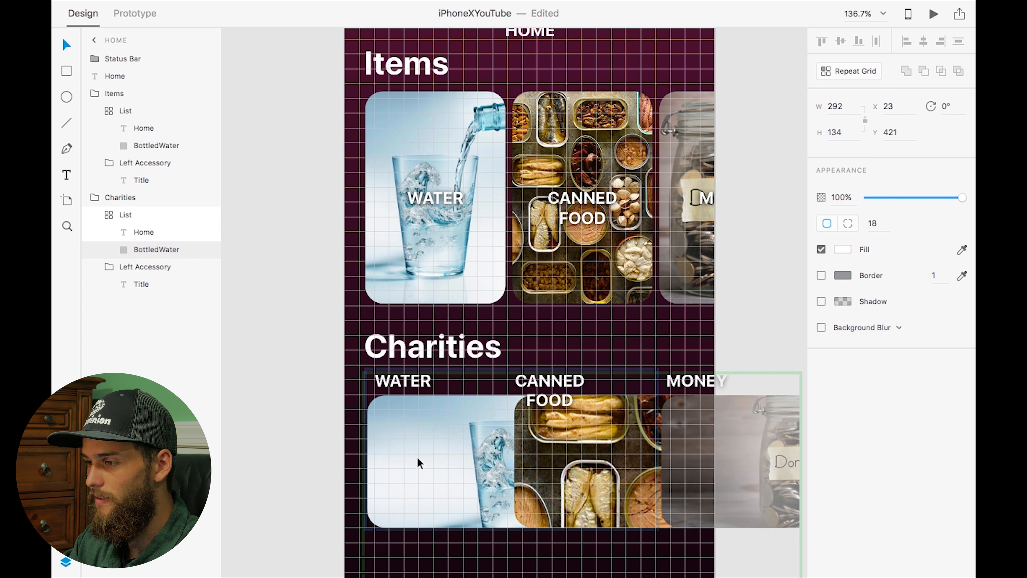
{"action": "left_click", "coordinate": [894, 103]}
{"action": "type", "text": "2"}
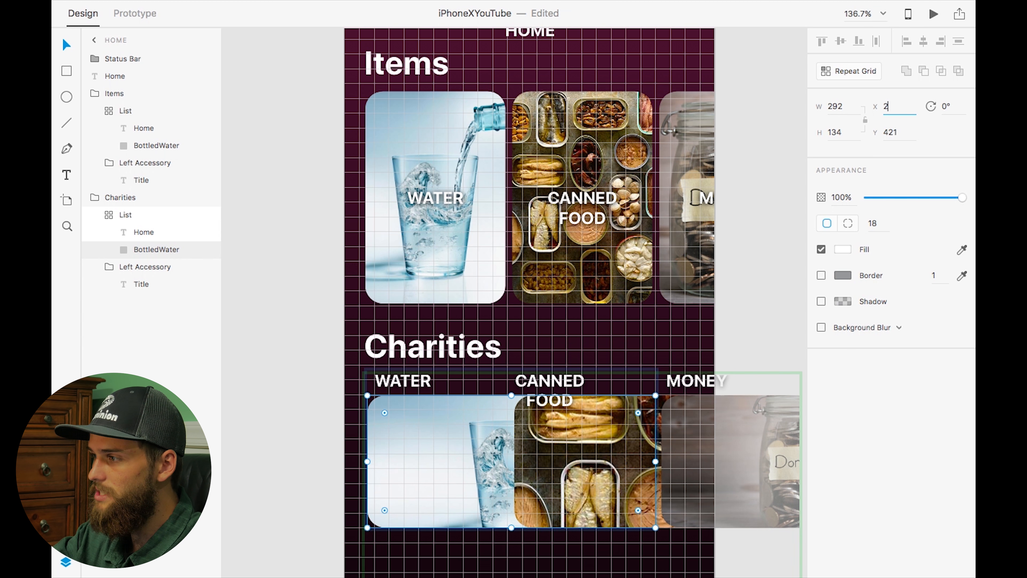
{"action": "key", "text": "Return"}
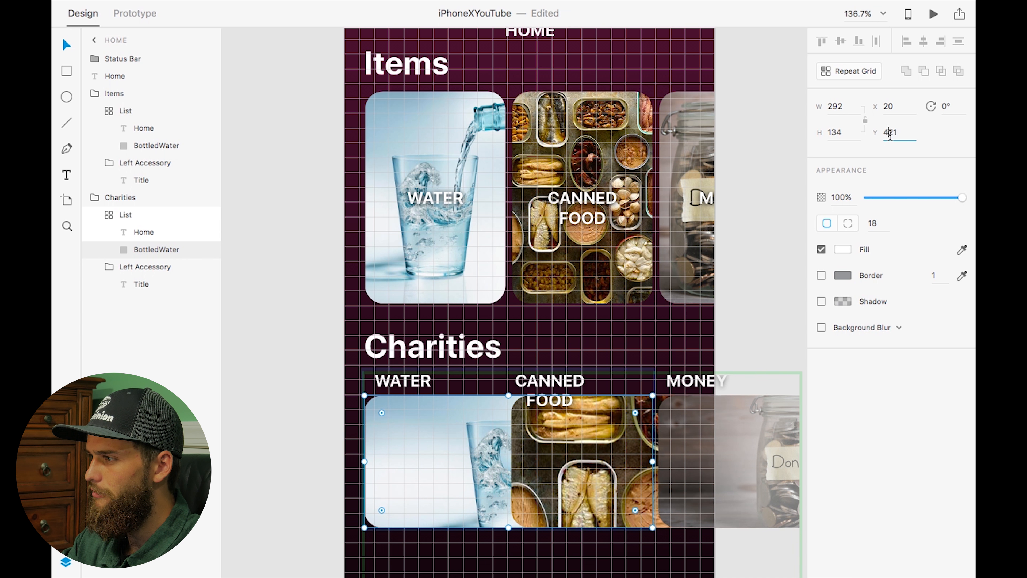
{"action": "left_click", "coordinate": [889, 134]}
{"action": "type", "text": "431"}
{"action": "key", "text": "Return"}
Set the card label to 15 pt, left-aligned, 18 line spacing, at Y 407
{"action": "left_click", "coordinate": [399, 381]}
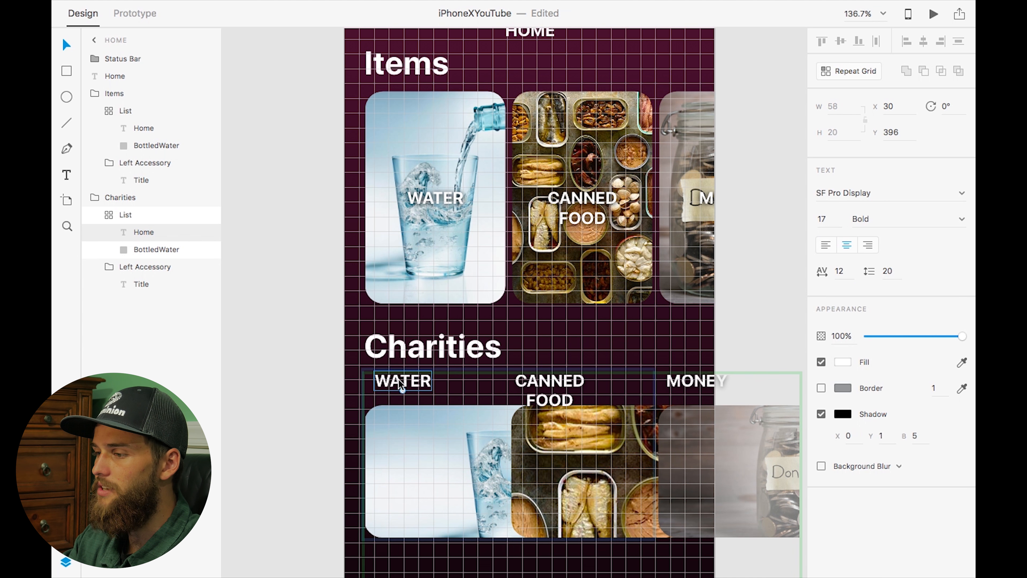
{"action": "double_click", "coordinate": [398, 380]}
{"action": "left_click", "coordinate": [821, 219]}
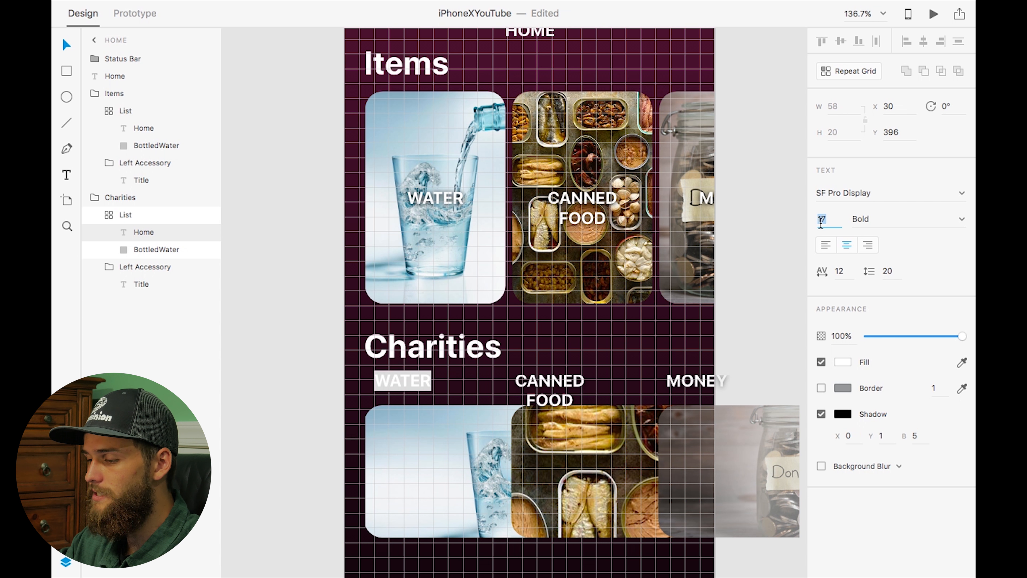
{"action": "type", "text": "15"}
{"action": "key", "text": "Return"}
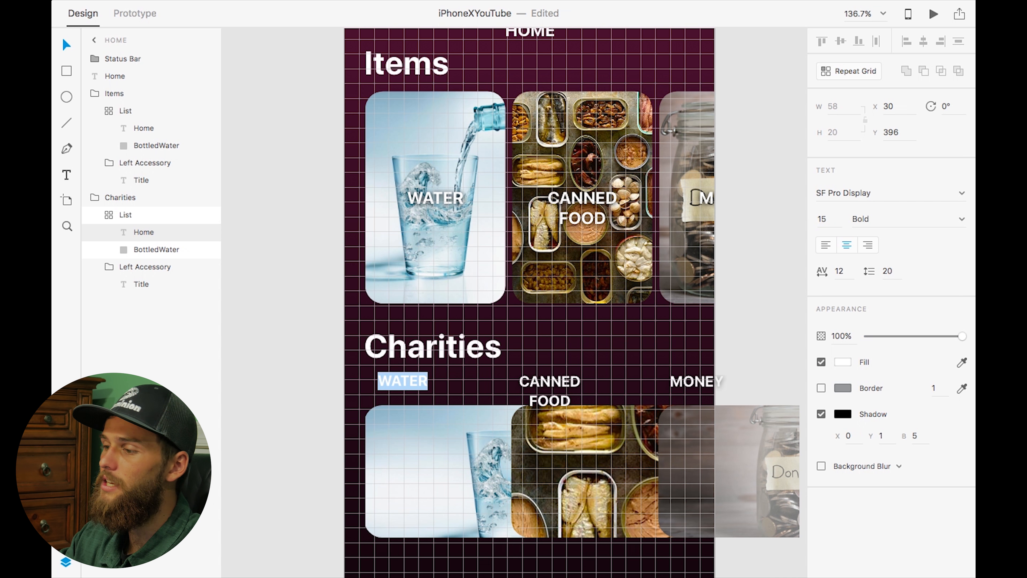
{"action": "left_click", "coordinate": [826, 245]}
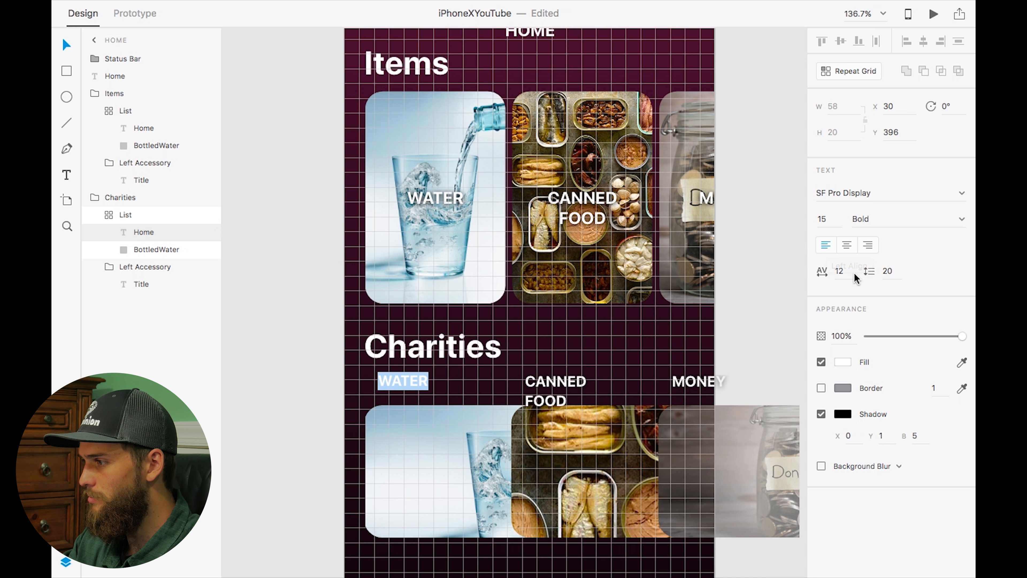
{"action": "left_click", "coordinate": [892, 270]}
{"action": "type", "text": "18"}
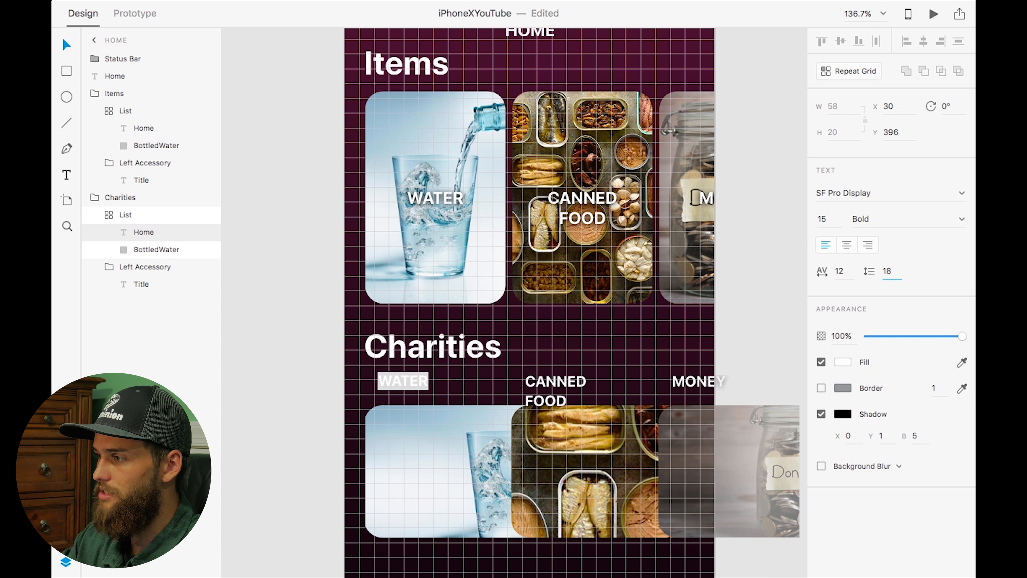
{"action": "key", "text": "Return"}
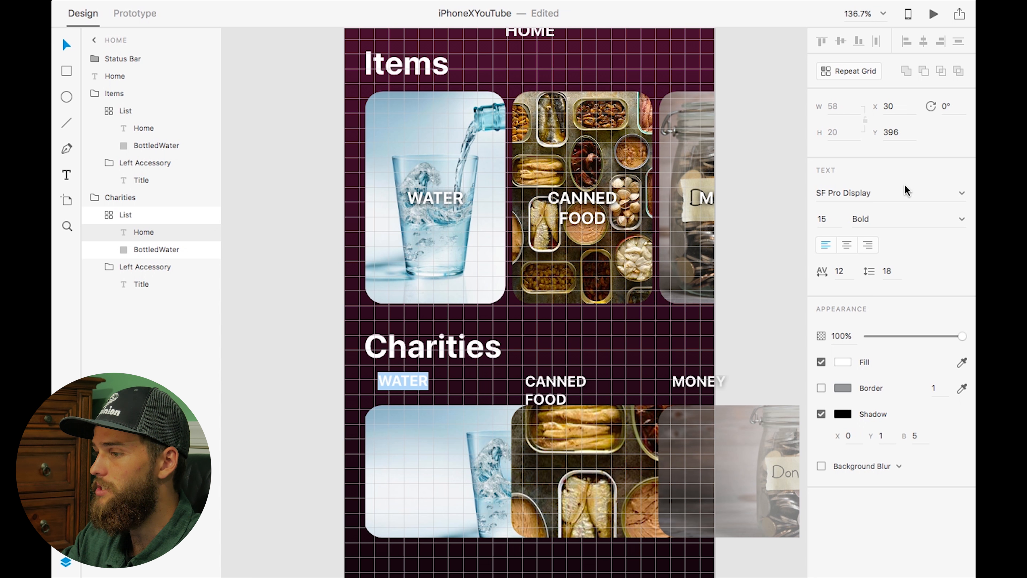
{"action": "left_click", "coordinate": [890, 133]}
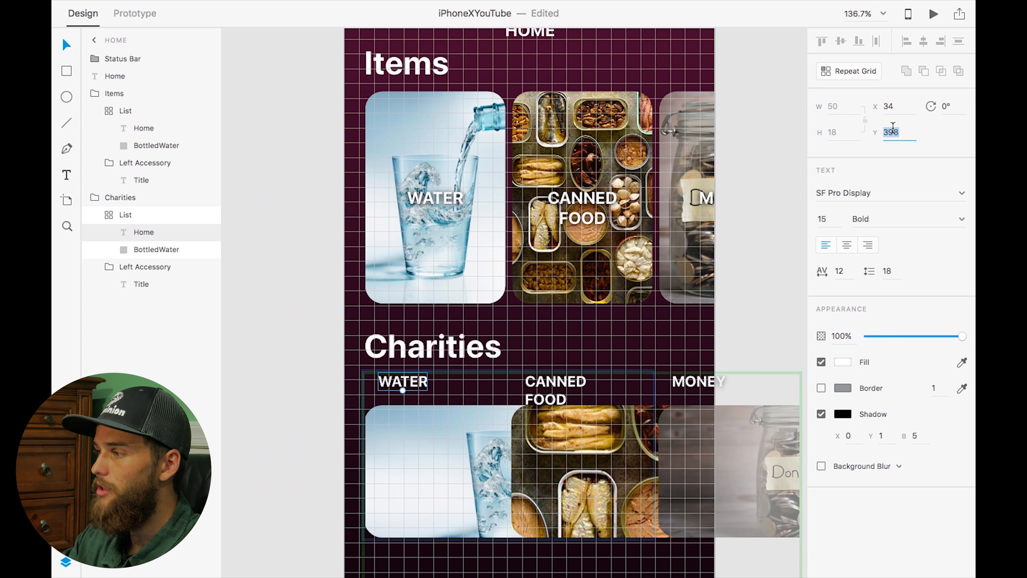
{"action": "type", "text": "407"}
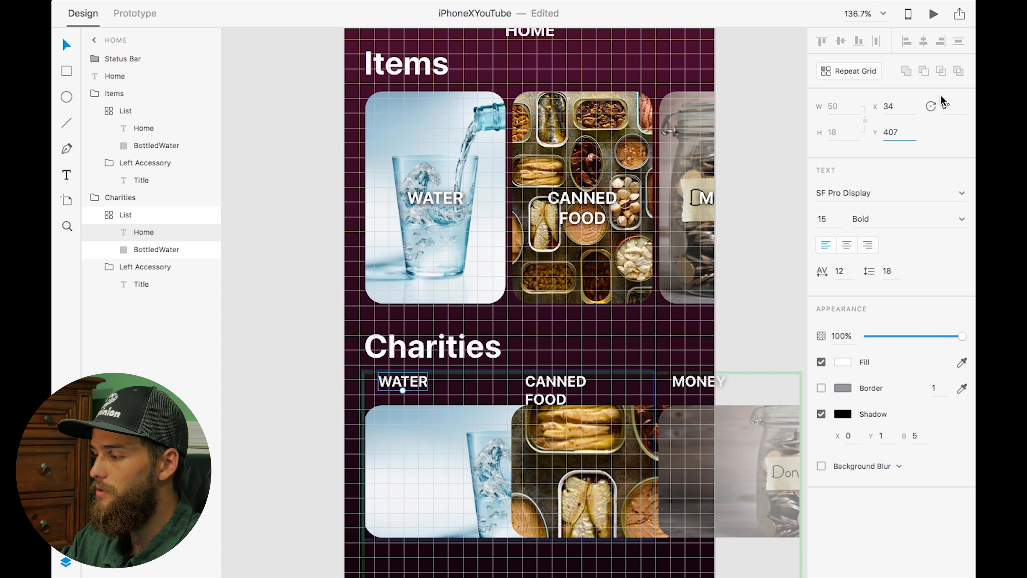
{"action": "key", "text": "Return"}
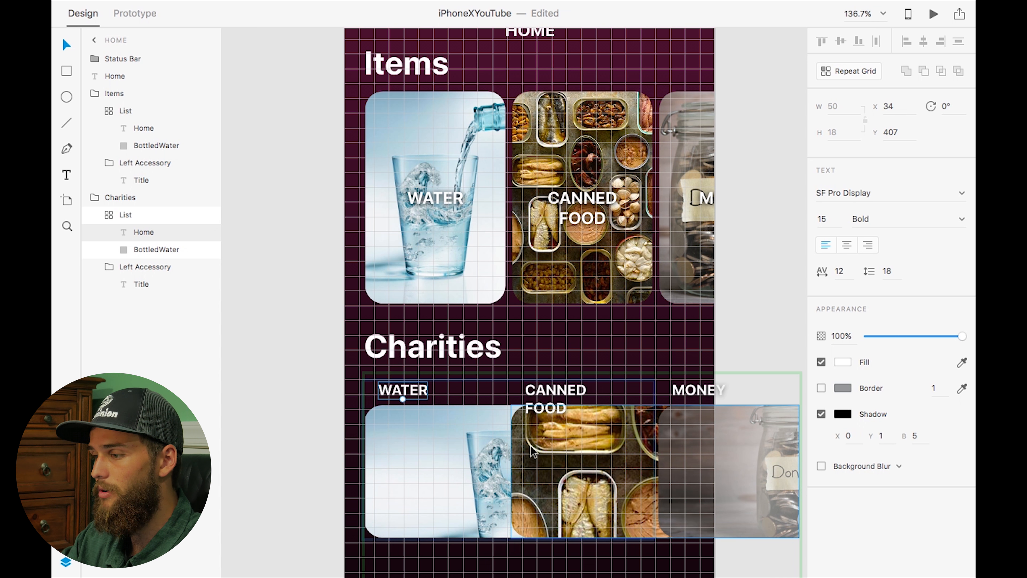
Extend the Charities repeat grid and adjust its column spacing to about 10
{"action": "scroll", "coordinate": [530, 445], "scroll_direction": "down", "scroll_amount": 5}
{"action": "left_click", "coordinate": [465, 313]}
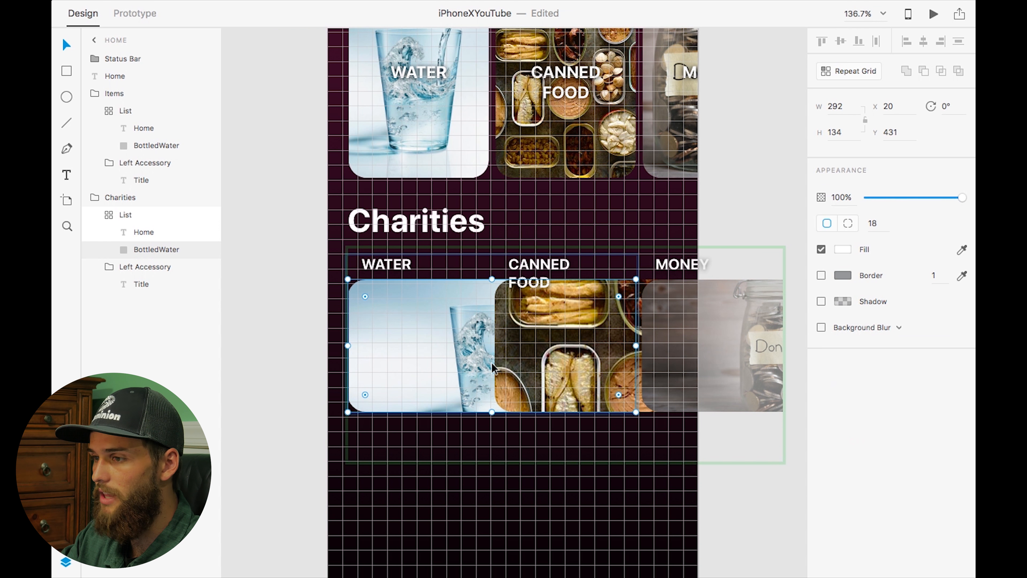
{"action": "left_click", "coordinate": [128, 215]}
{"action": "left_click_drag", "start_coordinate": [506, 344], "coordinate": [657, 348]}
{"action": "scroll", "coordinate": [644, 314], "scroll_direction": "up", "scroll_amount": 5}
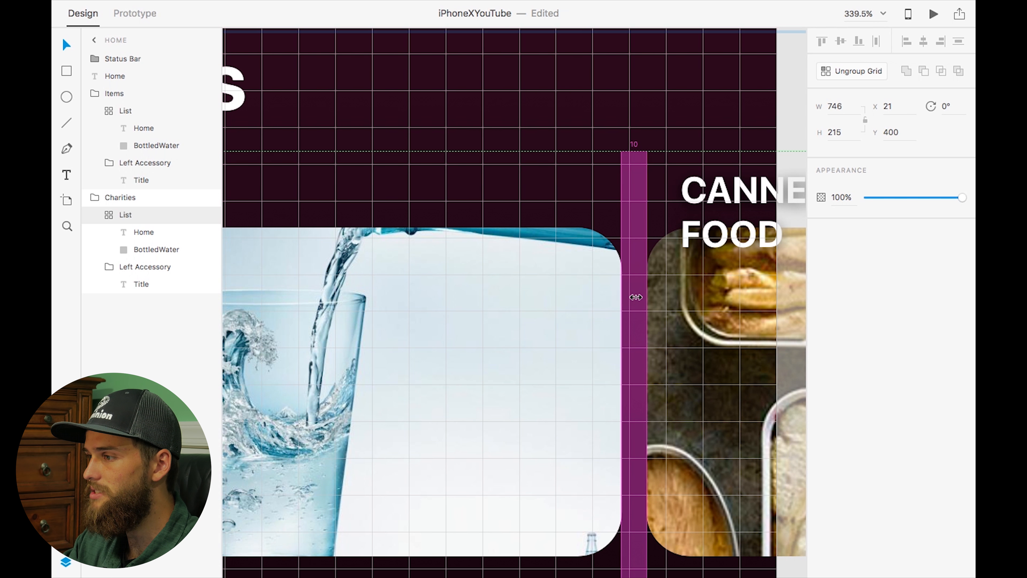
{"action": "left_click_drag", "start_coordinate": [632, 296], "coordinate": [628, 298]}
{"action": "scroll", "coordinate": [628, 297], "scroll_direction": "down", "scroll_amount": 5}
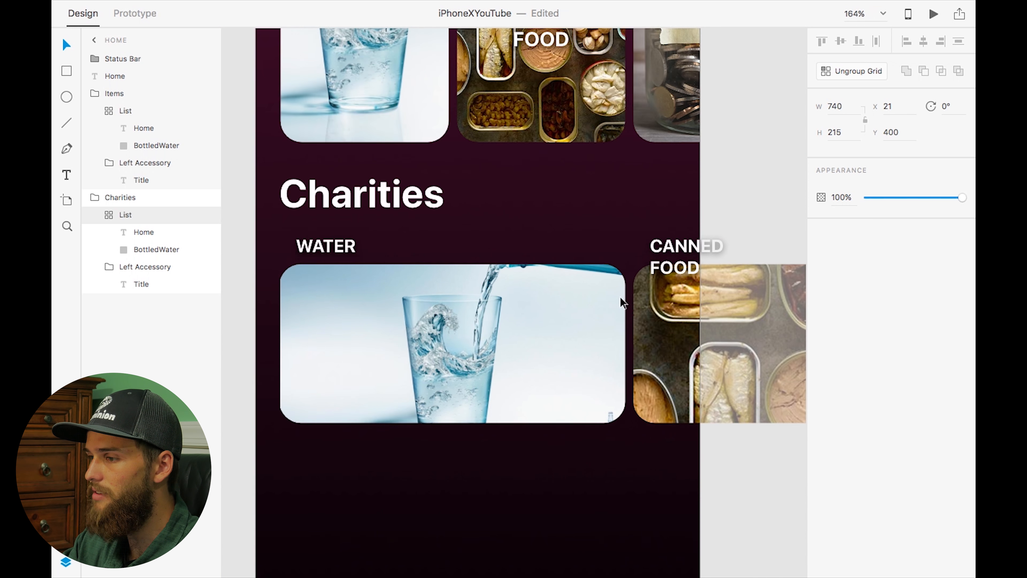
Remove the label's shadow and set its X position to 20
{"action": "double_click", "coordinate": [518, 282]}
{"action": "left_click", "coordinate": [821, 414]}
{"action": "scroll", "coordinate": [513, 284], "scroll_direction": "right", "scroll_amount": 3}
{"action": "left_click", "coordinate": [894, 106]}
{"action": "type", "text": "20"}
{"action": "key", "text": "Return"}
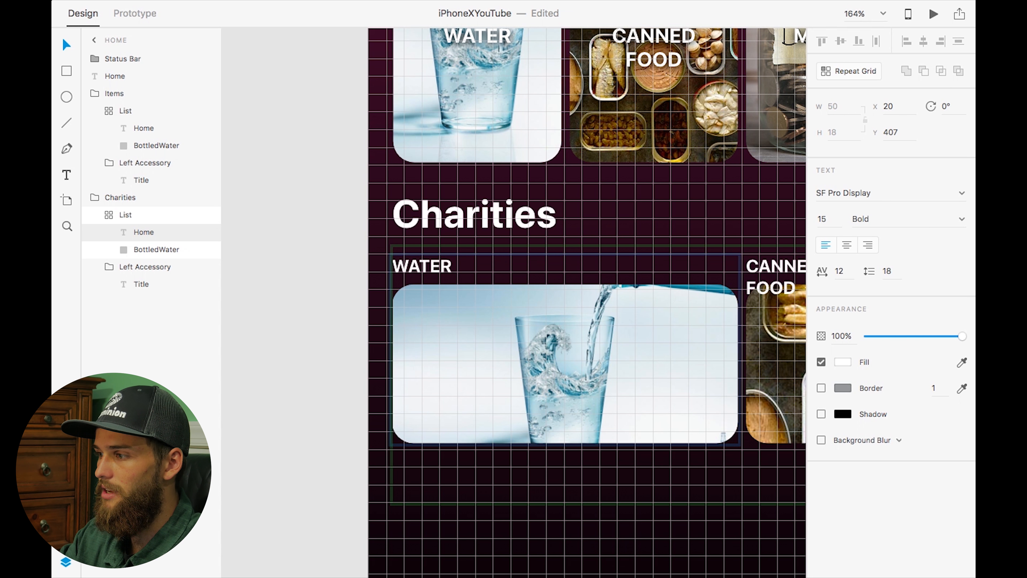
Rename the first charity label to American Red Cross
{"action": "double_click", "coordinate": [413, 262]}
{"action": "type", "text": "A"}
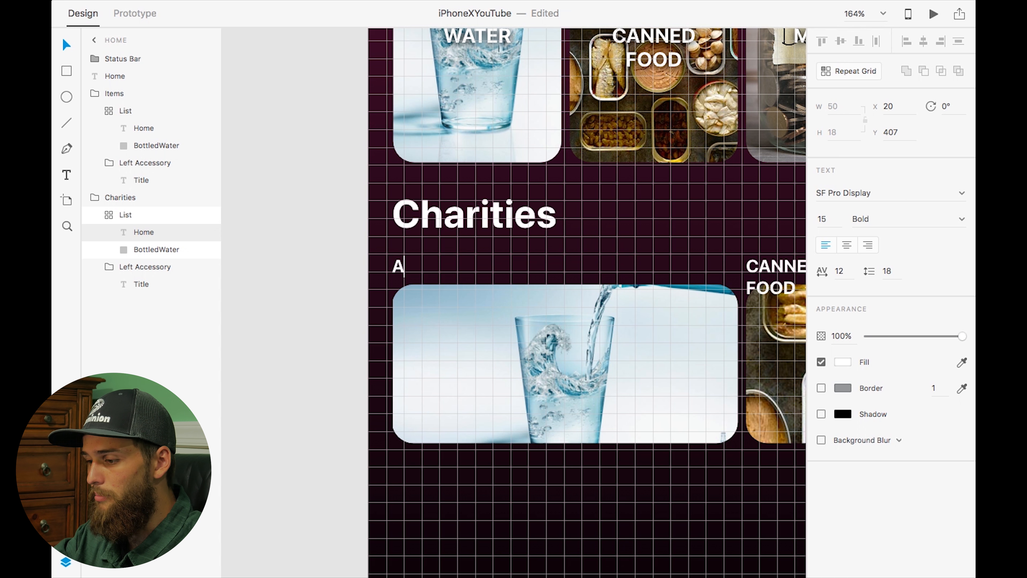
{"action": "type", "text": "merican Red Cross"}
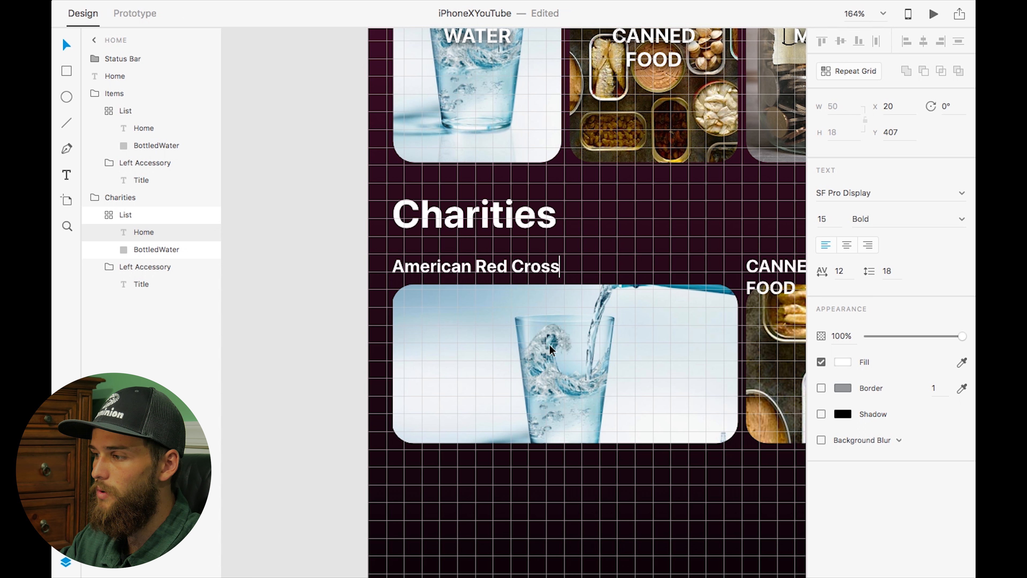
Rename the second charity label to JJ Watt Foundation
{"action": "double_click", "coordinate": [773, 269]}
{"action": "type", "text": "JJ Wat"}
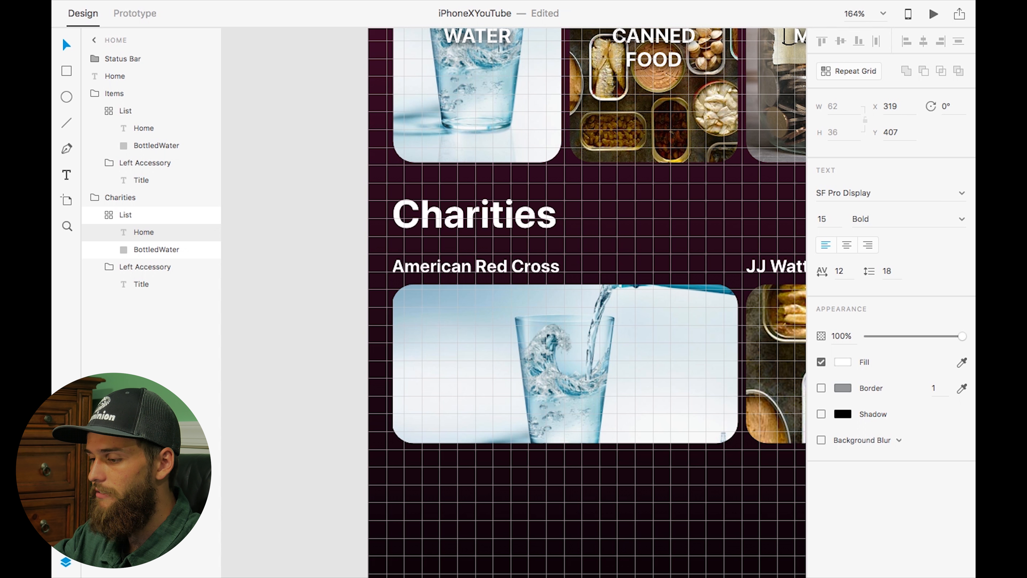
{"action": "type", "text": "t Foundation"}
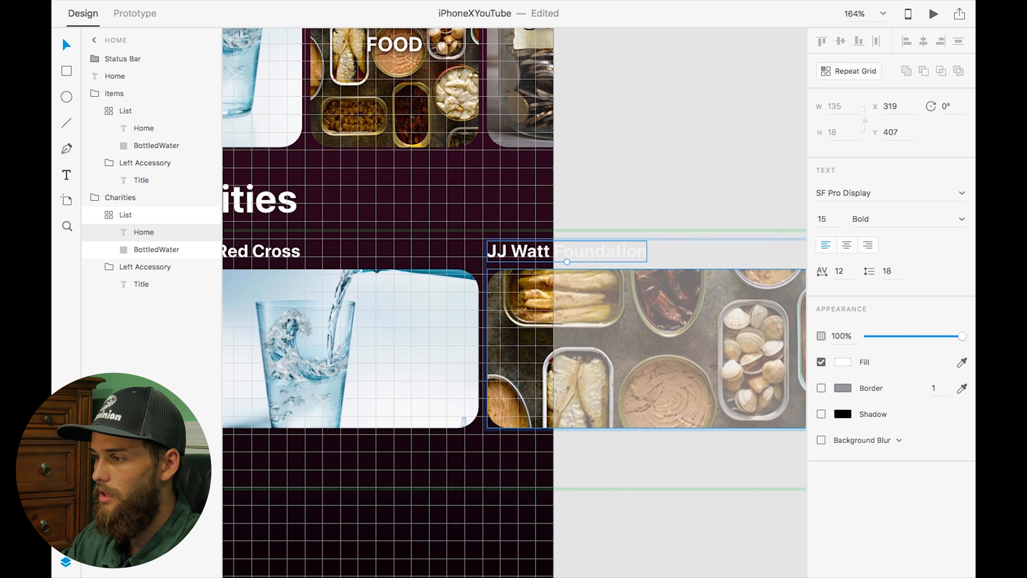
Shrink the Charities repeat grid to two cards and save the document
{"action": "scroll", "coordinate": [751, 261], "scroll_direction": "right", "scroll_amount": 7}
{"action": "left_click", "coordinate": [594, 271]}
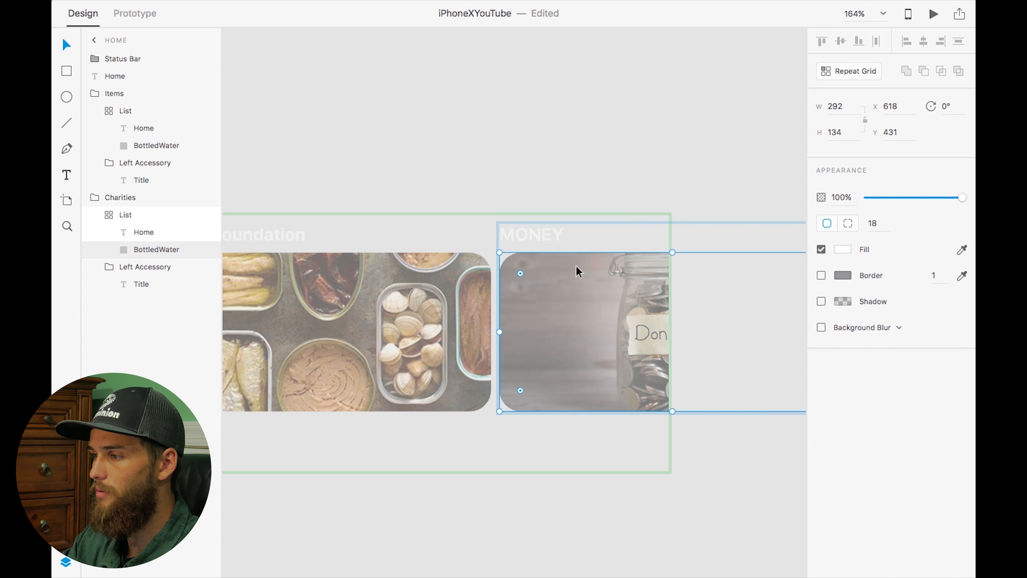
{"action": "double_click", "coordinate": [536, 236]}
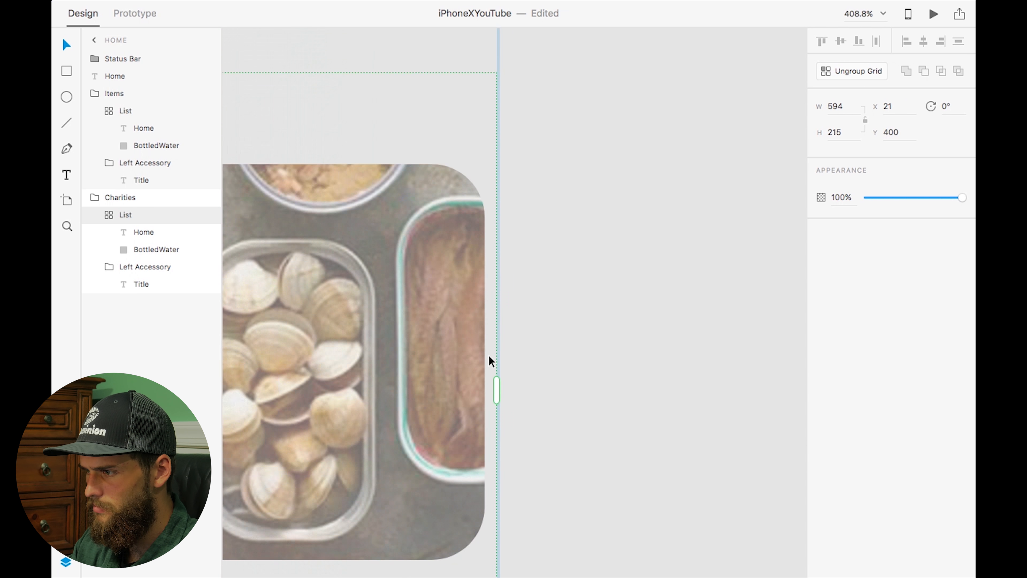
{"action": "left_click_drag", "start_coordinate": [498, 389], "coordinate": [487, 389]}
{"action": "scroll", "coordinate": [351, 389], "scroll_direction": "down", "scroll_amount": 5}
{"action": "left_click_drag", "start_coordinate": [472, 317], "coordinate": [471, 223]}
{"action": "scroll", "coordinate": [471, 223], "scroll_direction": "down", "scroll_amount": 5}
{"action": "key", "text": "super+s"}
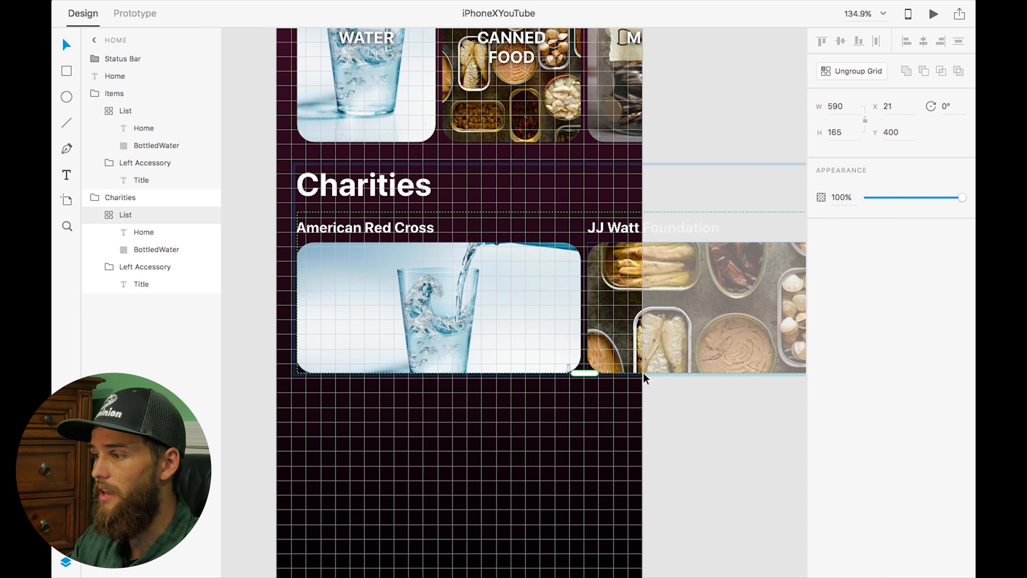
{"action": "scroll", "coordinate": [644, 374], "scroll_direction": "right", "scroll_amount": 5}
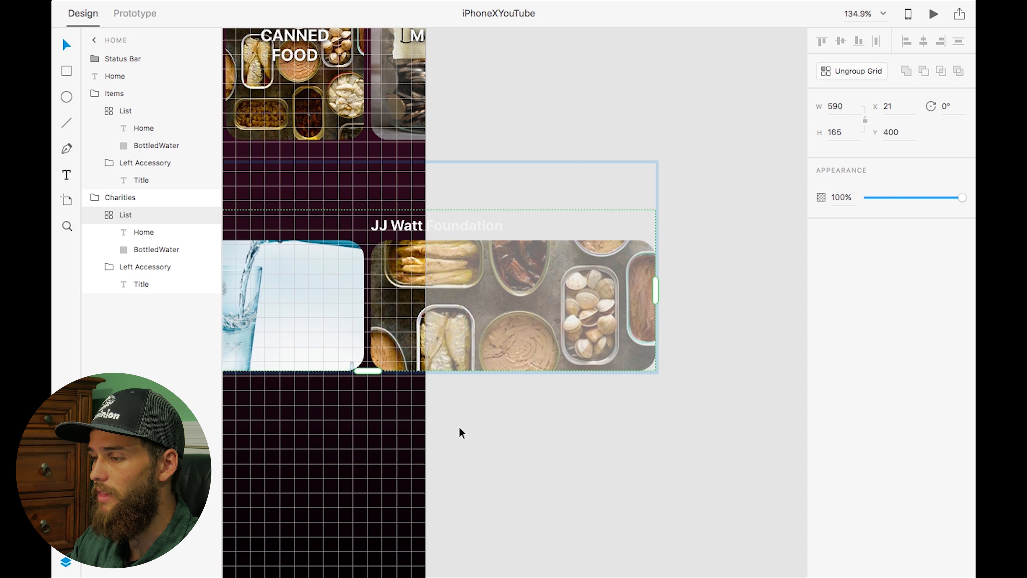
{"action": "left_click_drag", "start_coordinate": [368, 370], "coordinate": [363, 522]}
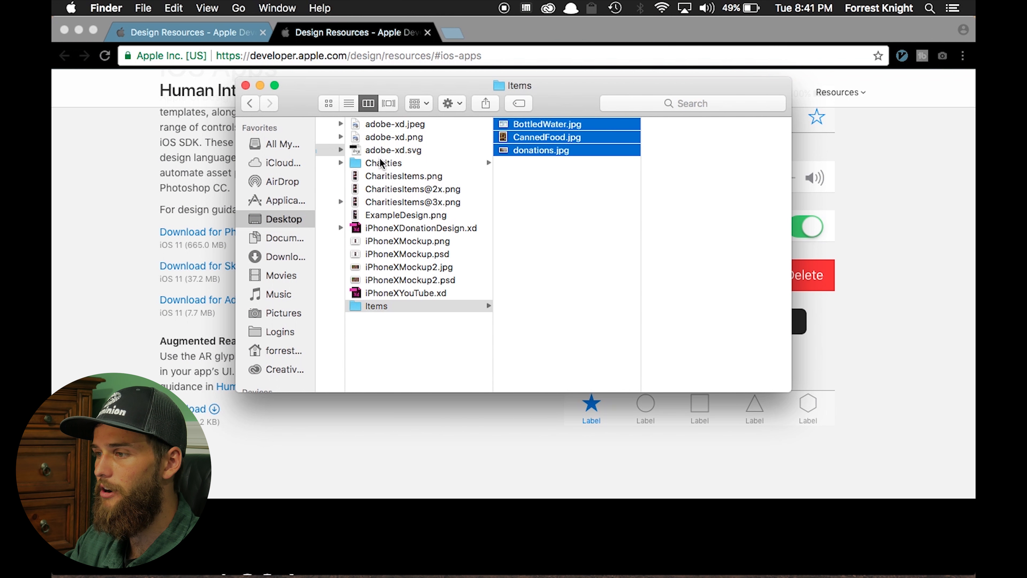
{"action": "left_click", "coordinate": [379, 164]}
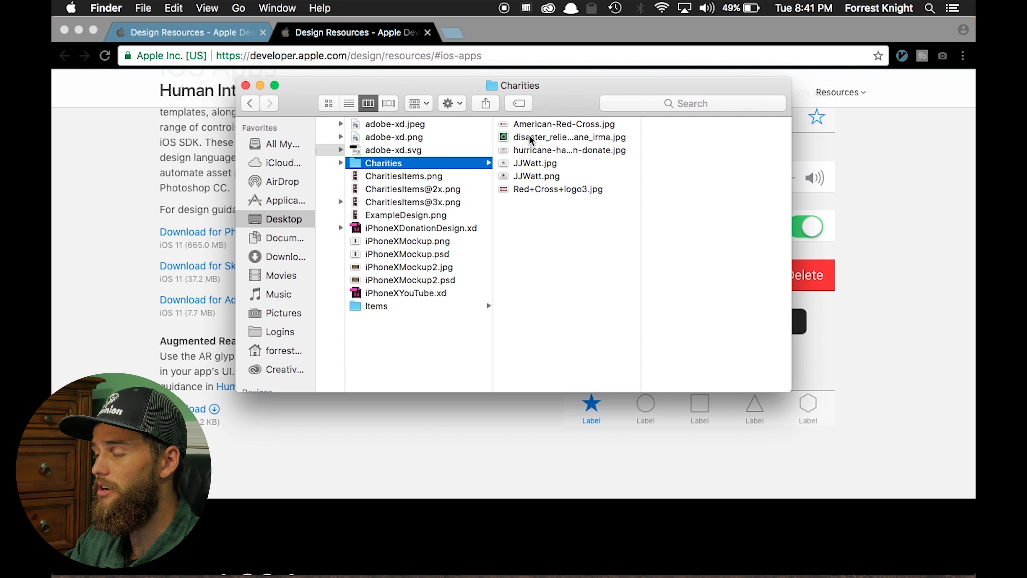
Drop the Red+Cross+logo3.jpg and JJWatt.jpg images from the Charities folder onto the Charities grid cards
{"action": "left_click", "coordinate": [570, 124]}
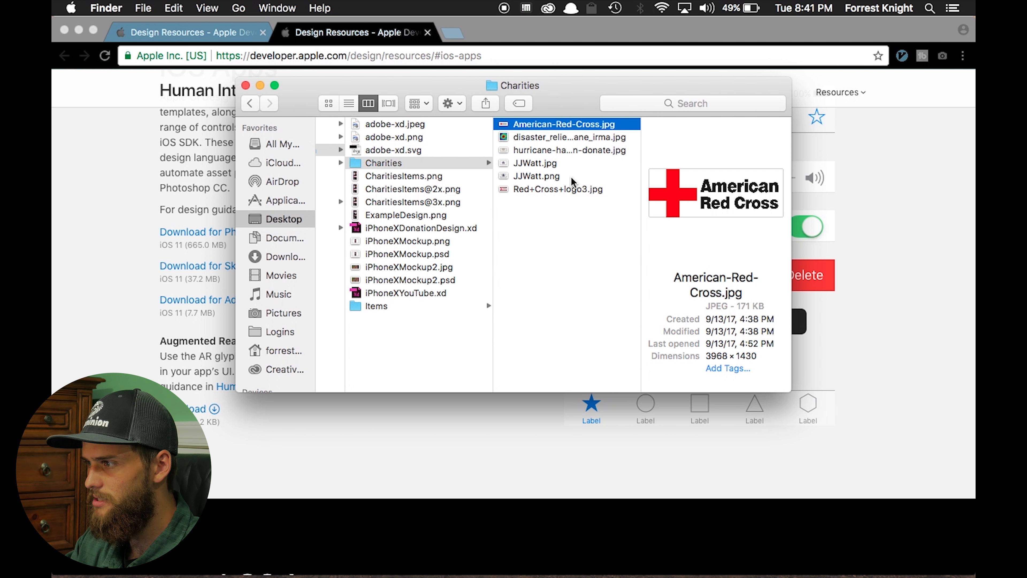
{"action": "left_click", "coordinate": [533, 189]}
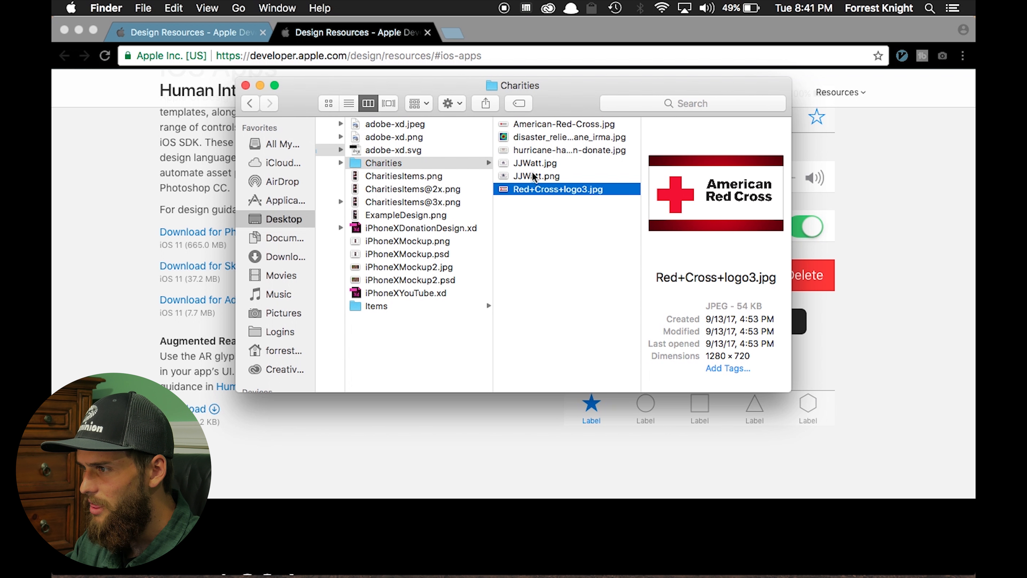
{"action": "left_click", "coordinate": [535, 164], "text": "super"}
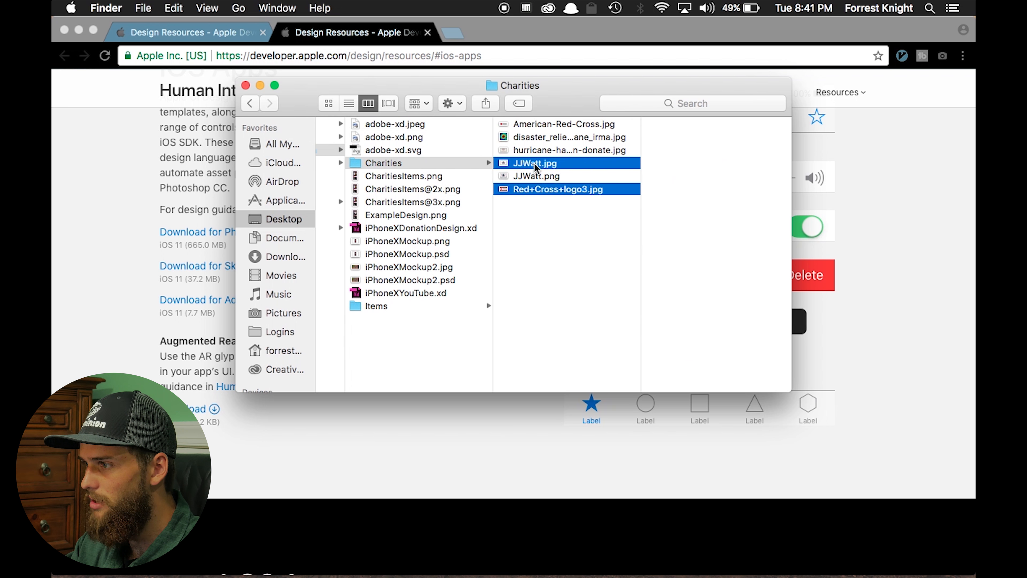
{"action": "key", "text": "ctrl+Right"}
{"action": "left_click_drag", "start_coordinate": [557, 175], "coordinate": [361, 331]}
{"action": "key", "text": "ctrl+Right"}
{"action": "scroll", "coordinate": [362, 330], "scroll_direction": "right", "scroll_amount": 2}
{"action": "scroll", "coordinate": [361, 331], "scroll_direction": "up", "scroll_amount": 1}
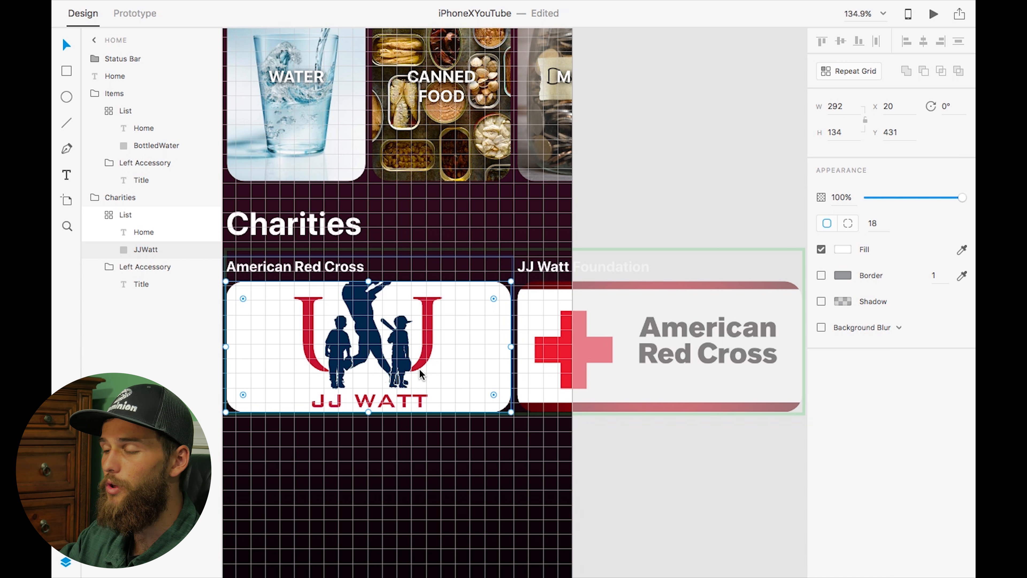
{"action": "key", "text": "ctrl+Left"}
{"action": "key", "text": "ctrl+Left"}
{"action": "left_click_drag", "start_coordinate": [535, 163], "coordinate": [586, 417]}
{"action": "key", "text": "ctrl+Right"}
{"action": "key", "text": "ctrl+Right"}
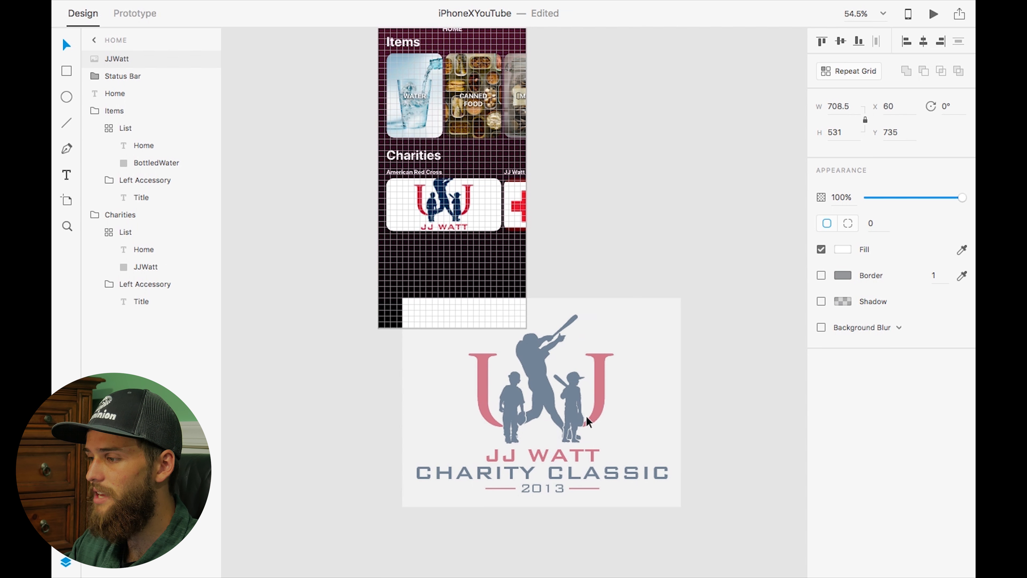
{"action": "left_click_drag", "start_coordinate": [545, 501], "coordinate": [545, 357]}
{"action": "left_click", "coordinate": [865, 120]}
{"action": "left_click_drag", "start_coordinate": [507, 326], "coordinate": [424, 320]}
{"action": "key", "text": "Delete"}
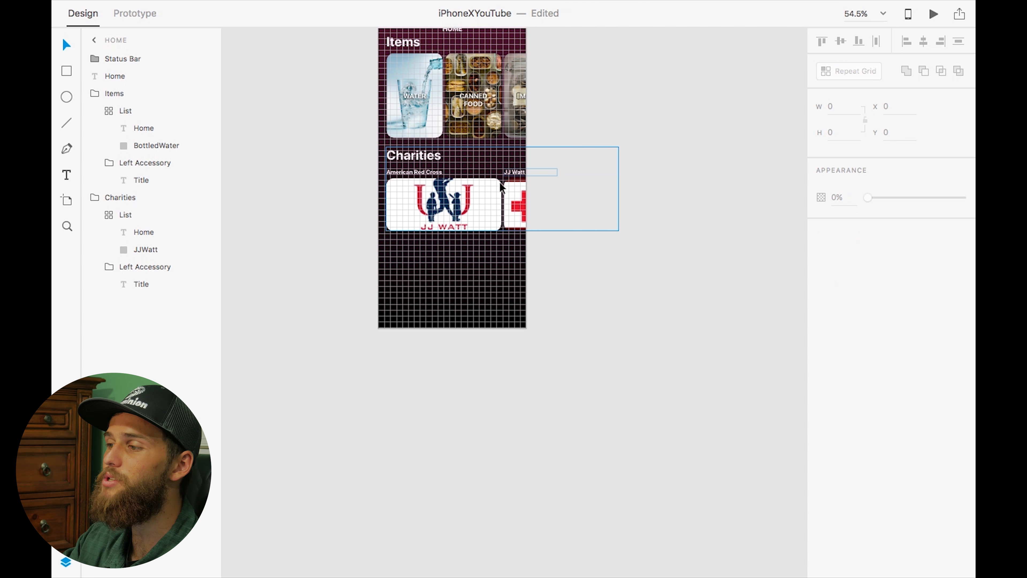
Zoom in to inspect the image-filled Charities cards
{"action": "scroll", "coordinate": [477, 174], "scroll_direction": "up", "scroll_amount": 5}
{"action": "scroll", "coordinate": [477, 168], "scroll_direction": "up", "scroll_amount": 2}
{"action": "scroll", "coordinate": [478, 168], "scroll_direction": "right", "scroll_amount": 1}
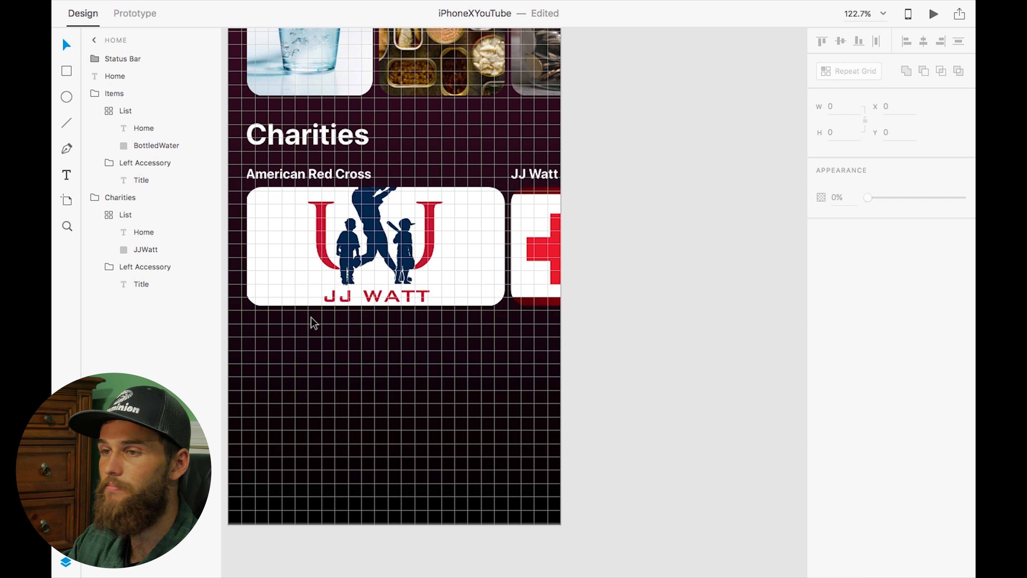
{"action": "scroll", "coordinate": [312, 322], "scroll_direction": "up", "scroll_amount": 5}
{"action": "scroll", "coordinate": [311, 322], "scroll_direction": "up", "scroll_amount": 3}
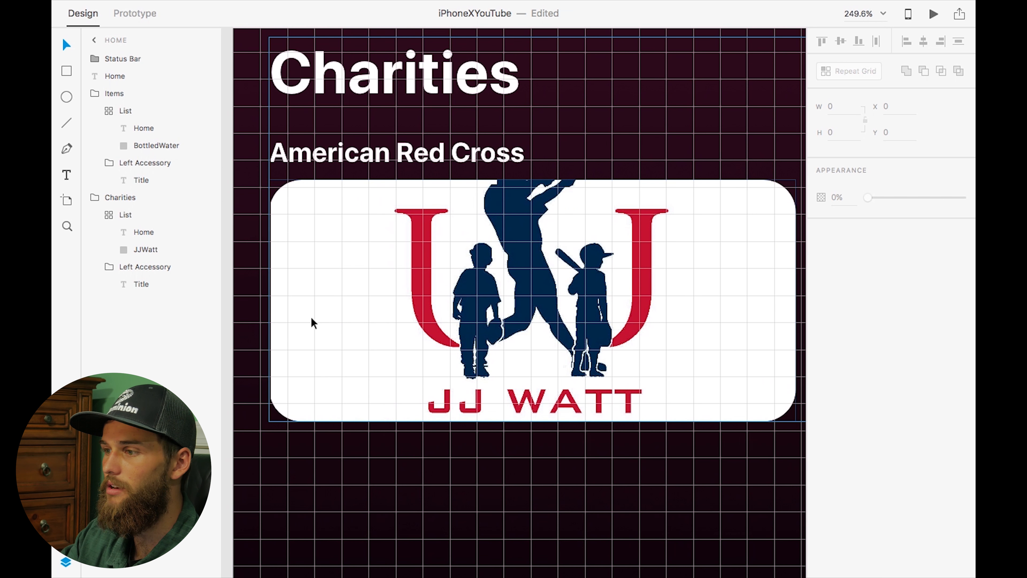
{"action": "scroll", "coordinate": [311, 317], "scroll_direction": "down", "scroll_amount": 3}
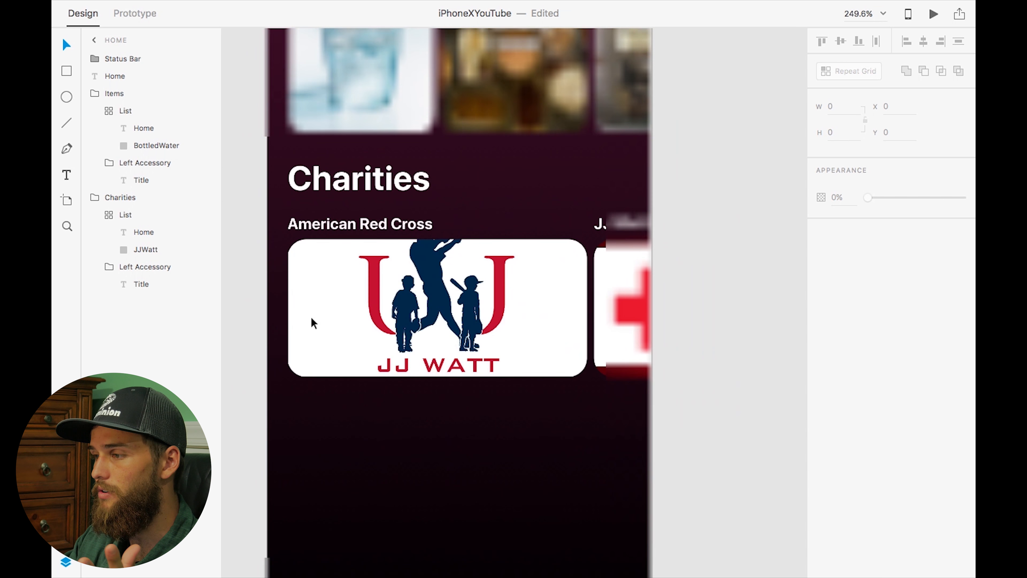